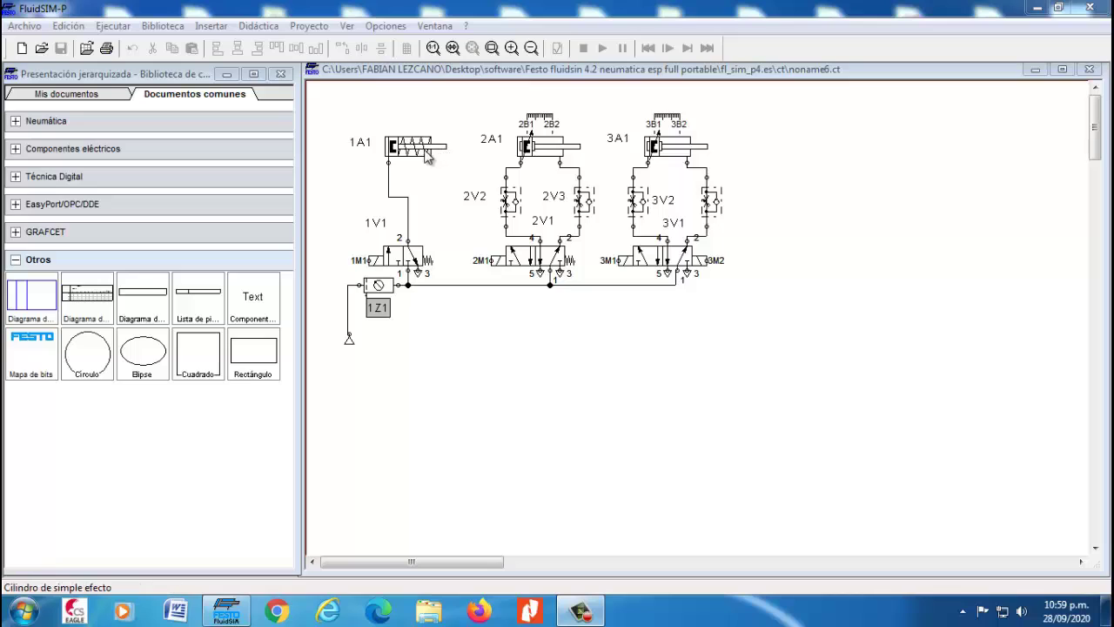
mouse_move(421, 154)
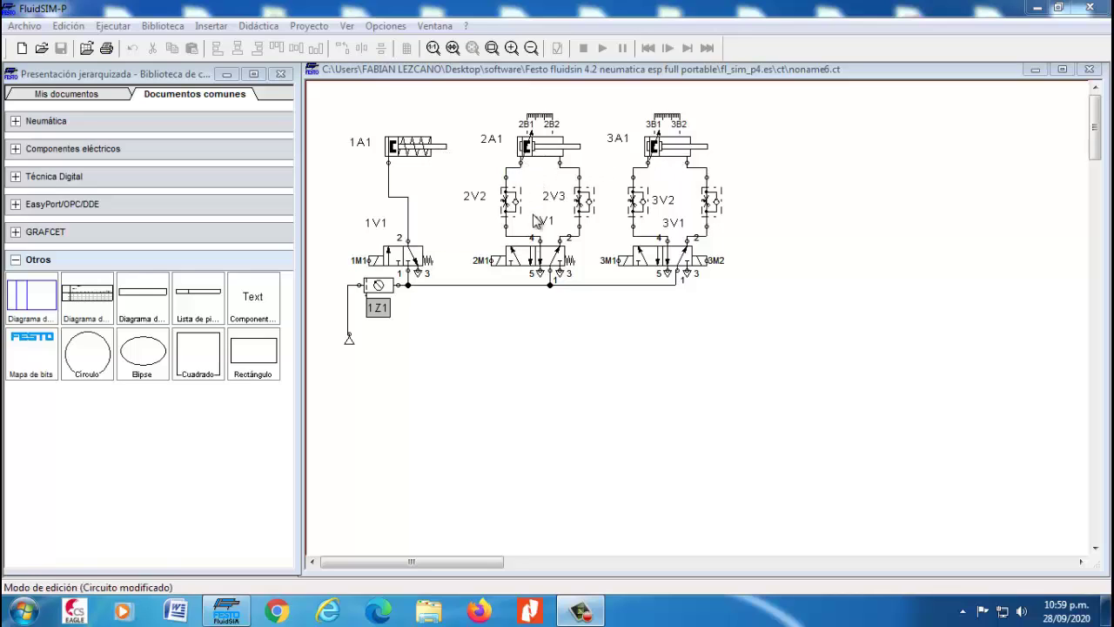
mouse_move(398, 261)
left_click(388, 287)
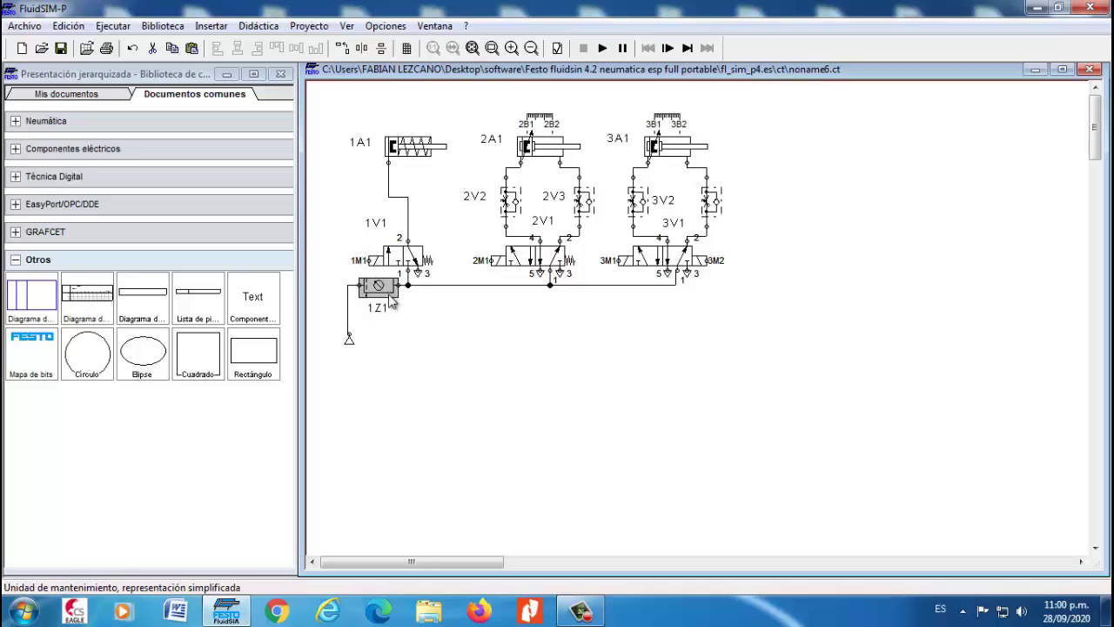
mouse_move(386, 297)
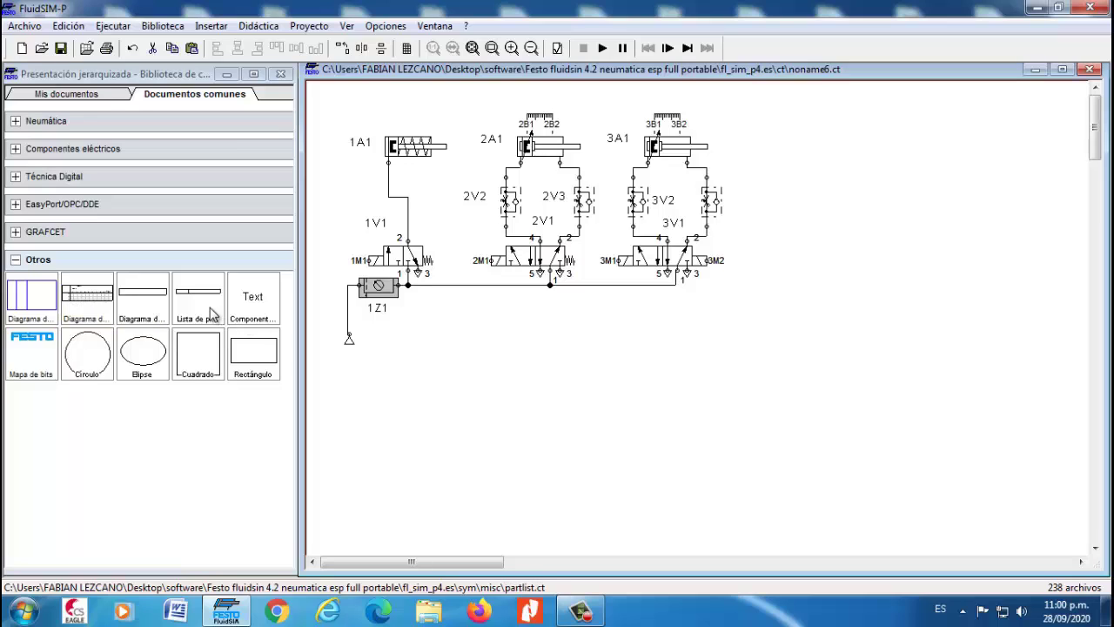
Open the function diagram from the Otros library group, accepting the Windows 7 Basic colour scheme.
left_click(93, 312)
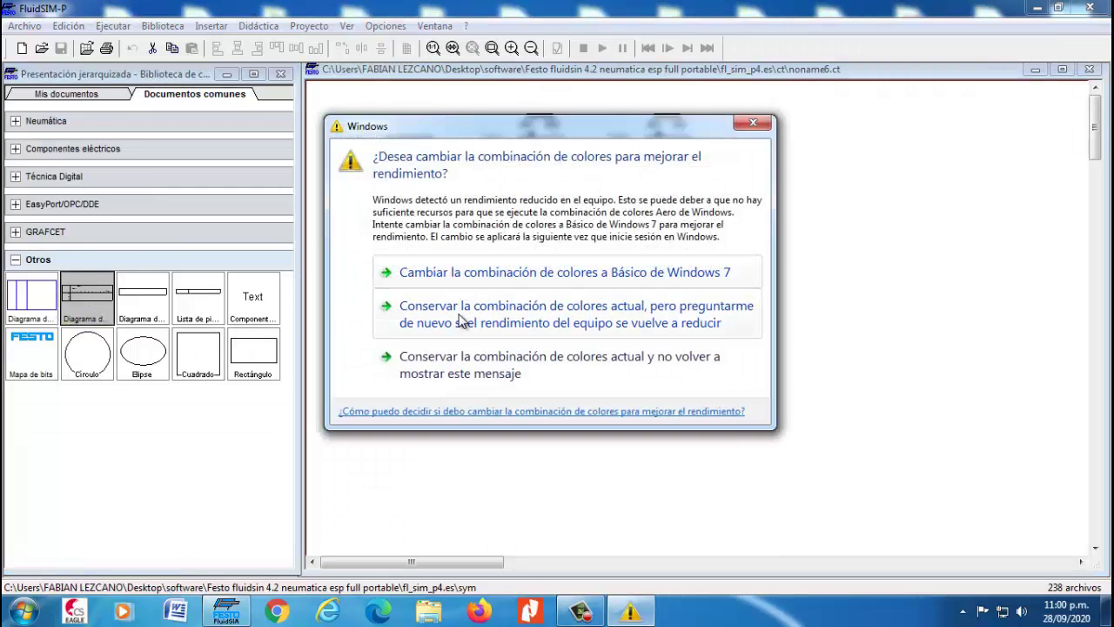
left_click(456, 276)
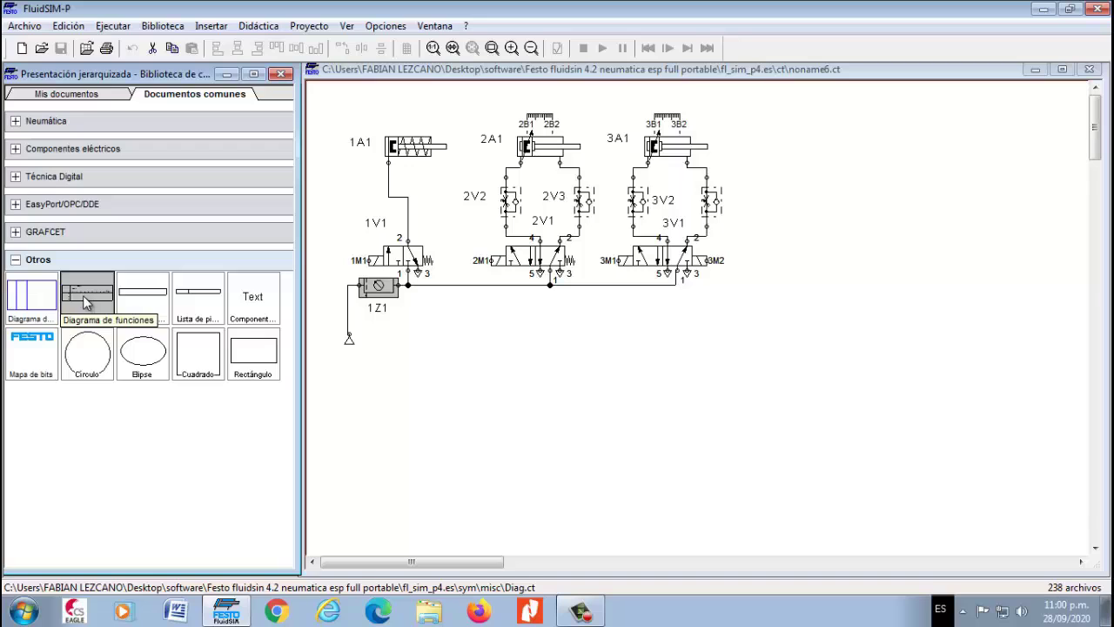
double_click(85, 302)
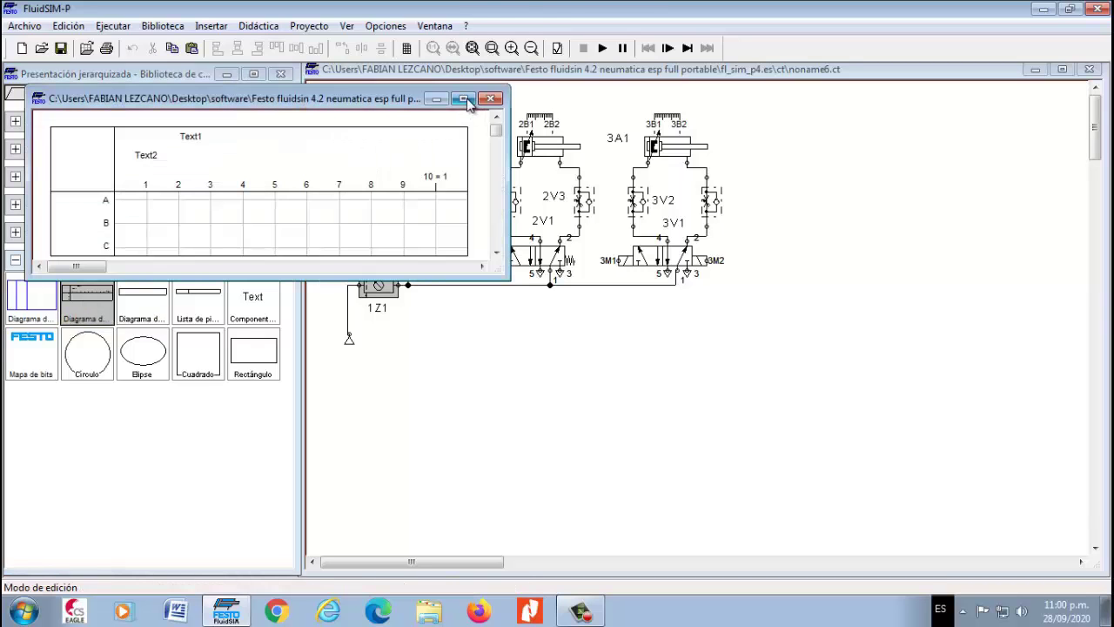
Position the diagram window over the circuit, open the function diagram for editing and add two more component rows.
left_click(465, 99)
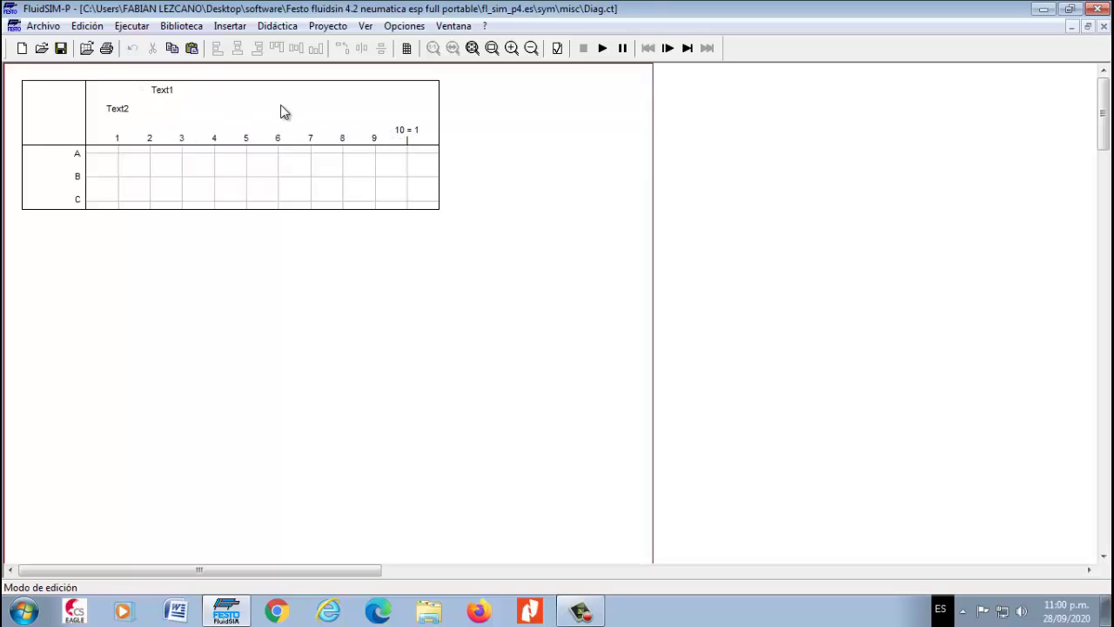
left_click(1070, 27)
left_click_drag(269, 99, 644, 160)
double_click(623, 221)
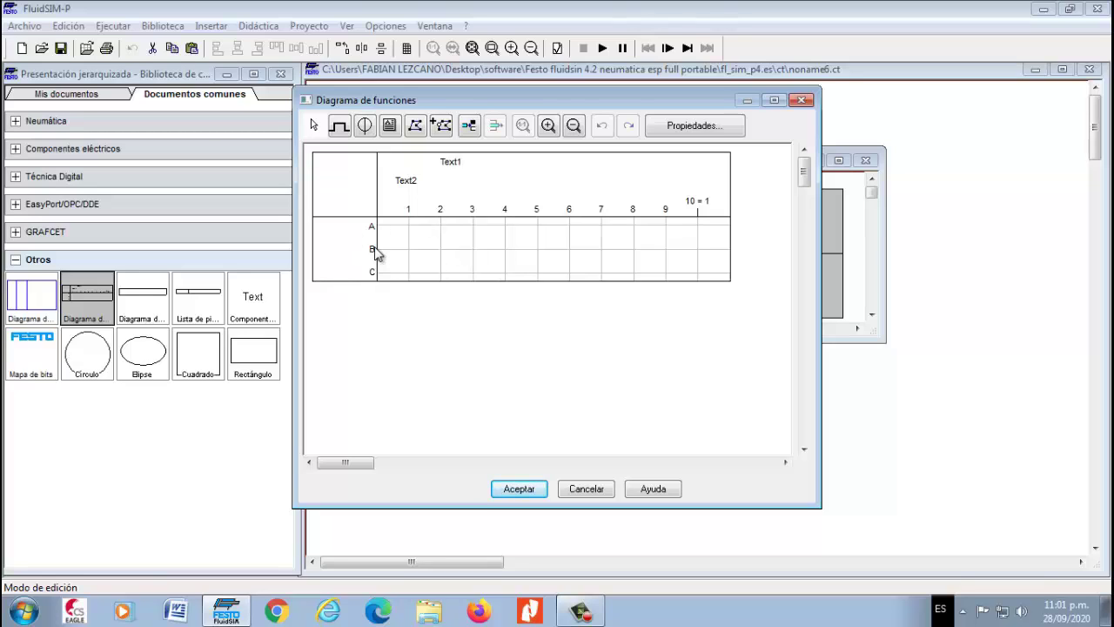
left_click(470, 127)
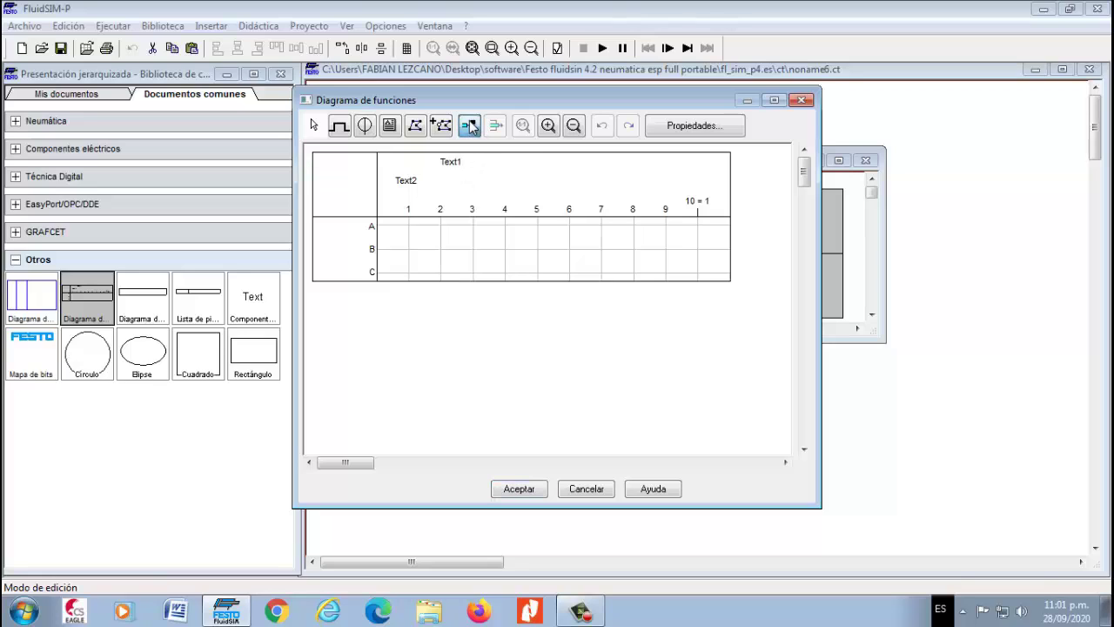
left_click(470, 127)
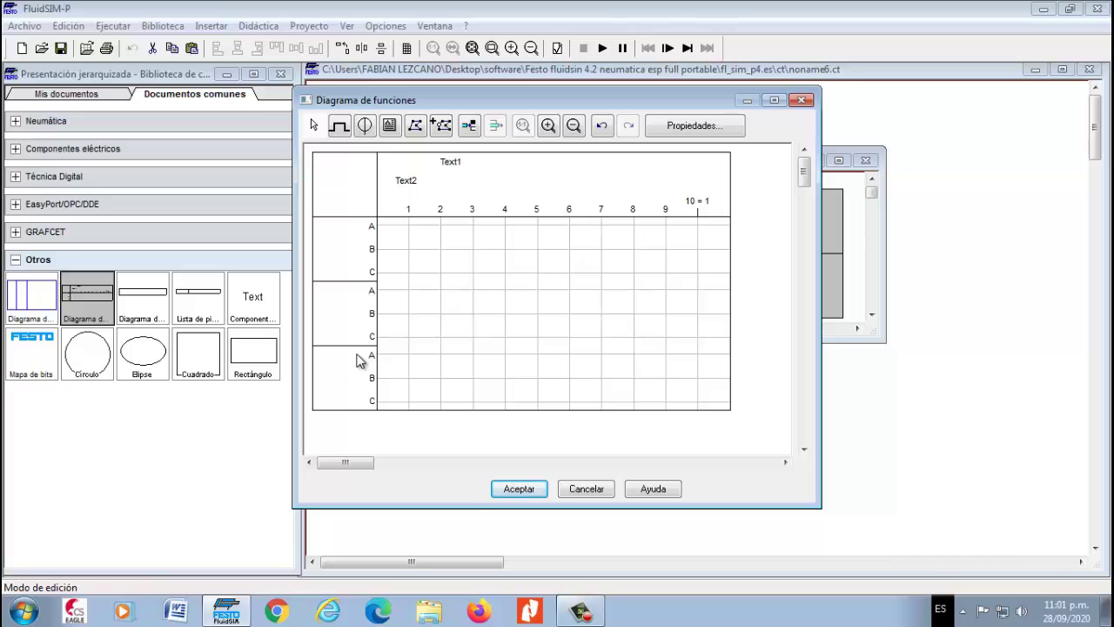
Replace the A, B, C placeholders in the first row with the single label 1A1.
double_click(365, 258)
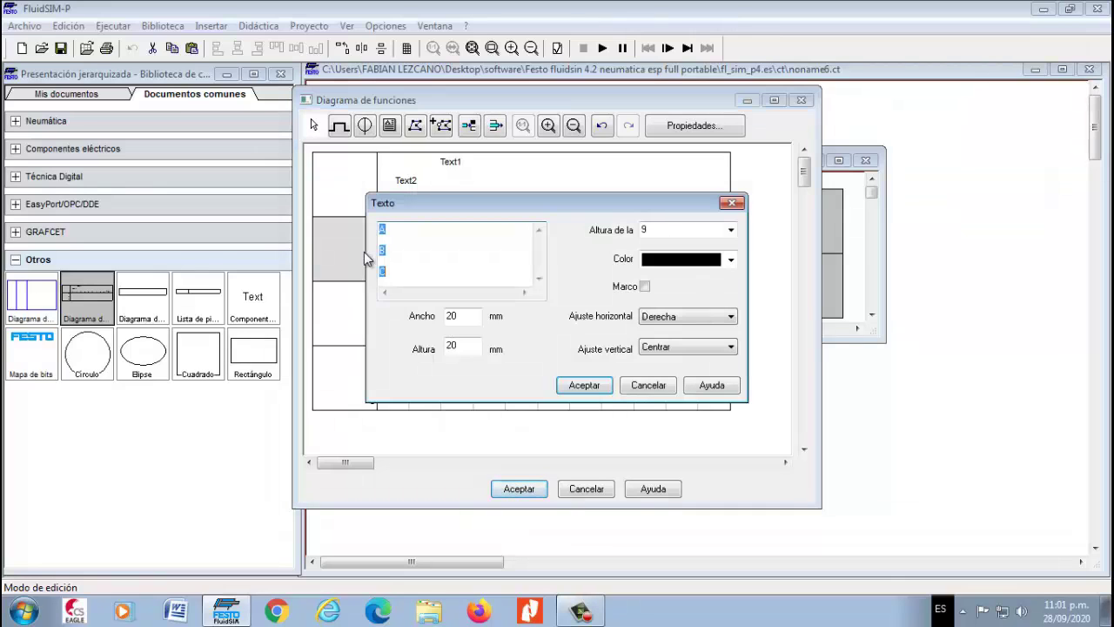
left_click(399, 251)
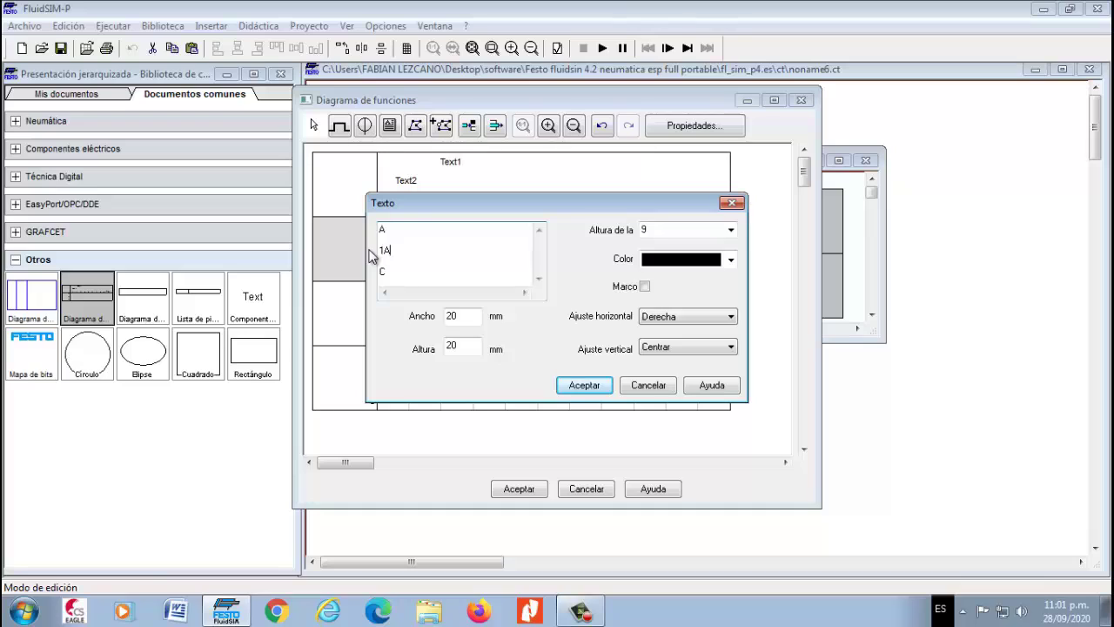
left_click_drag(404, 273, 327, 273)
key("Delete")
key("Delete")
left_click(585, 386)
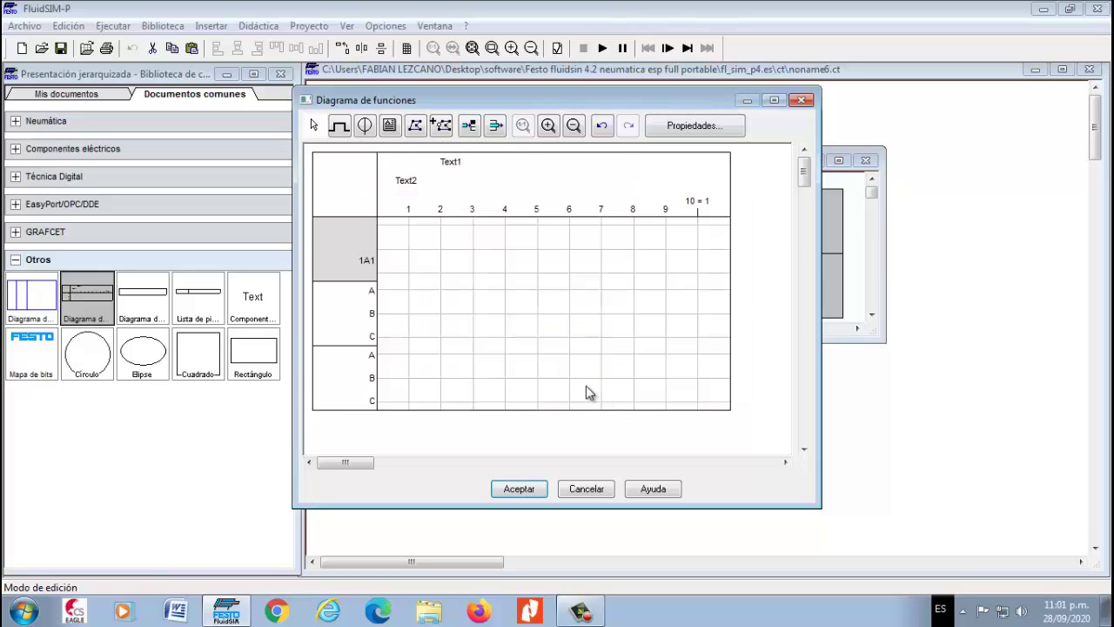
Replace the A, B, C placeholders in the second row with the single label 2A1.
left_click(373, 316)
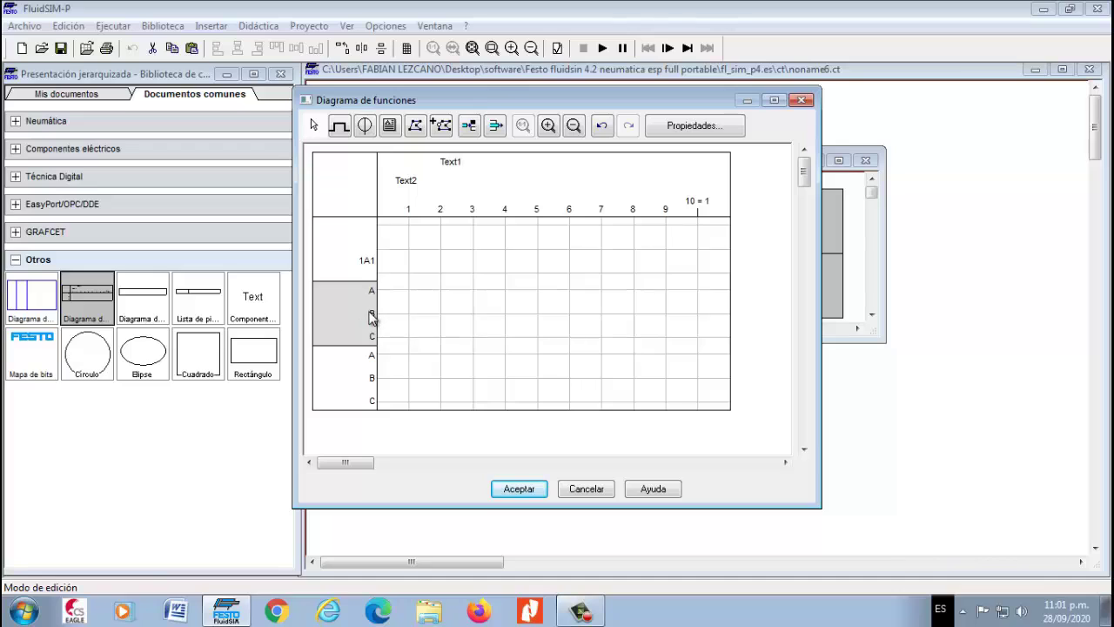
double_click(373, 316)
left_click(386, 252)
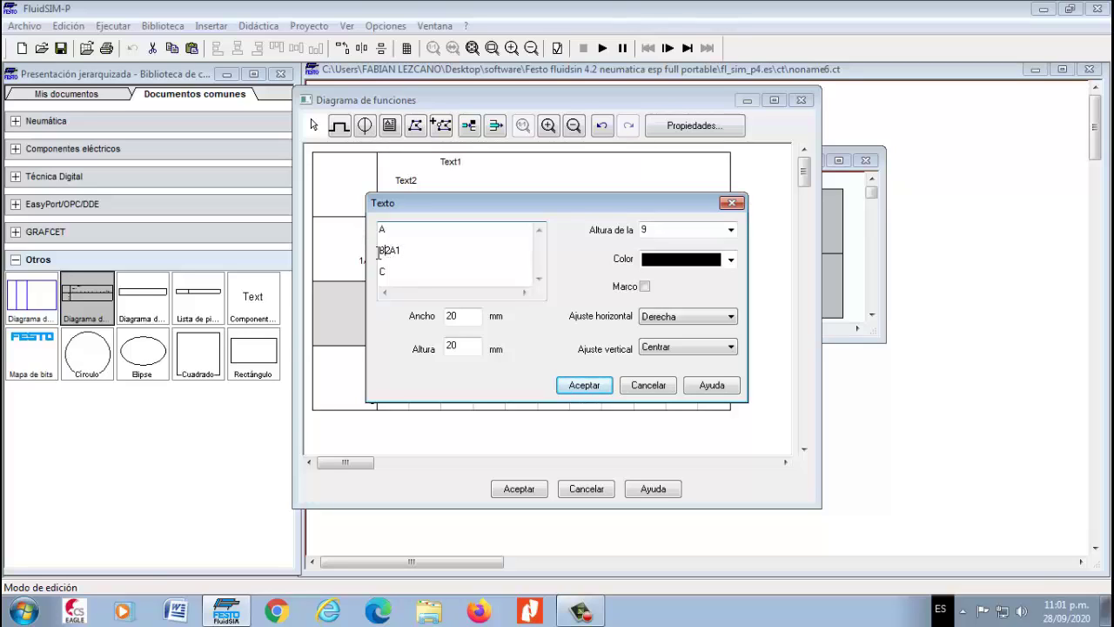
key("Delete")
key("Down")
key("shift+Right")
key("BackSpace")
key("BackSpace")
key("Up")
key("shift+Left")
key("Delete")
left_click(583, 385)
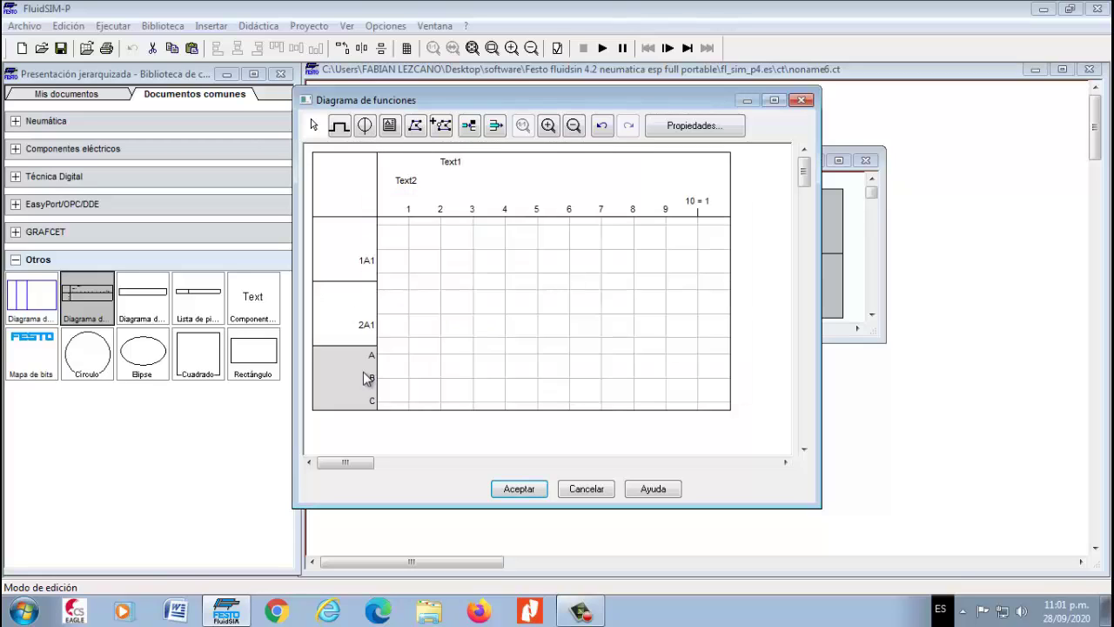
Replace the A, B, C placeholders in the third row with the single label 3A1.
double_click(361, 376)
left_click(381, 267)
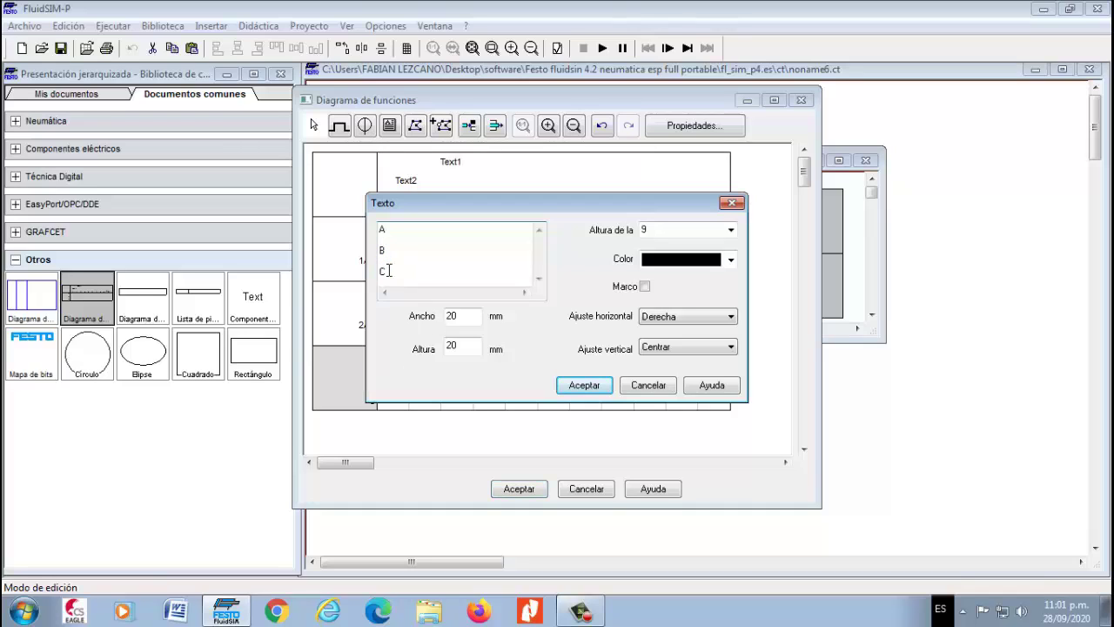
key("shift+Left")
left_click_drag(389, 253, 371, 256)
left_click_drag(392, 229, 339, 231)
left_click(595, 384)
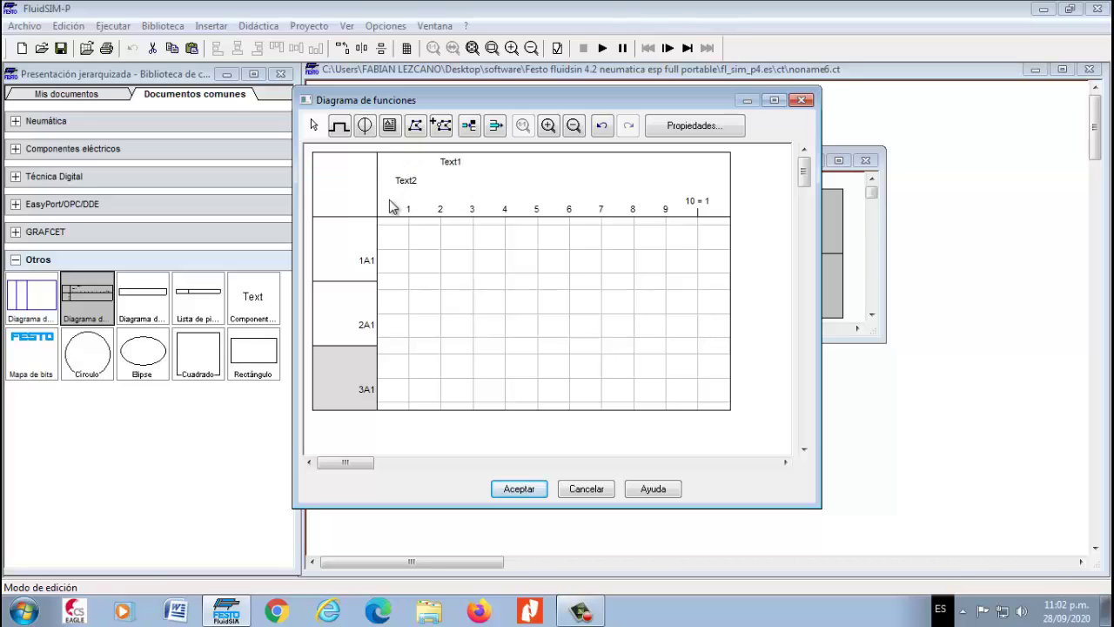
Insert an ON signal element in the diagram header just before column 1, beside the Text2 label.
left_click(365, 126)
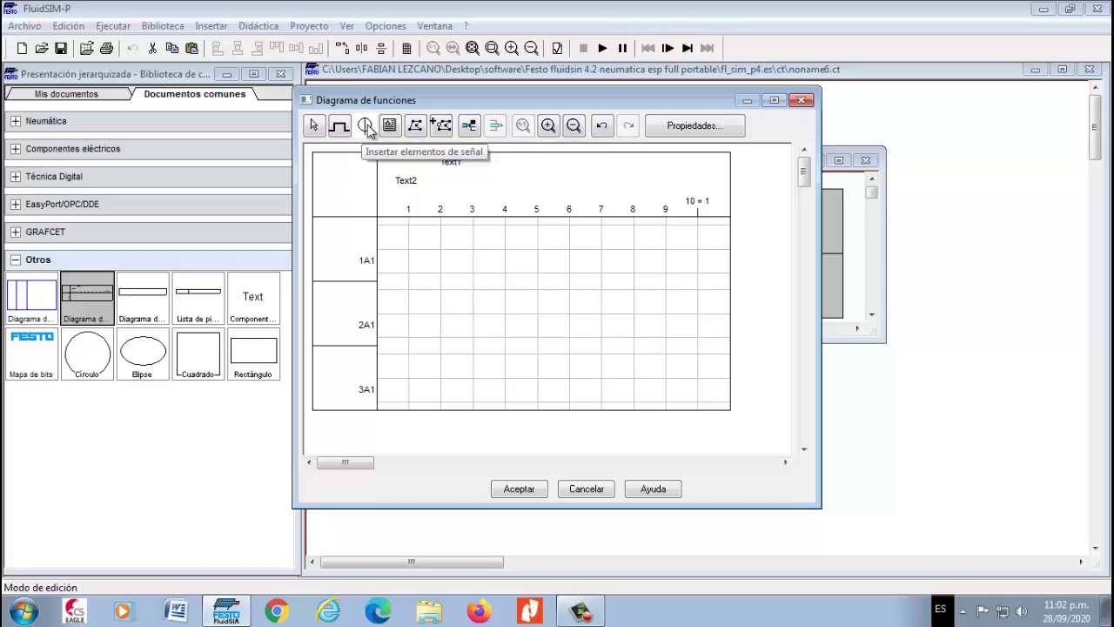
left_click(392, 193)
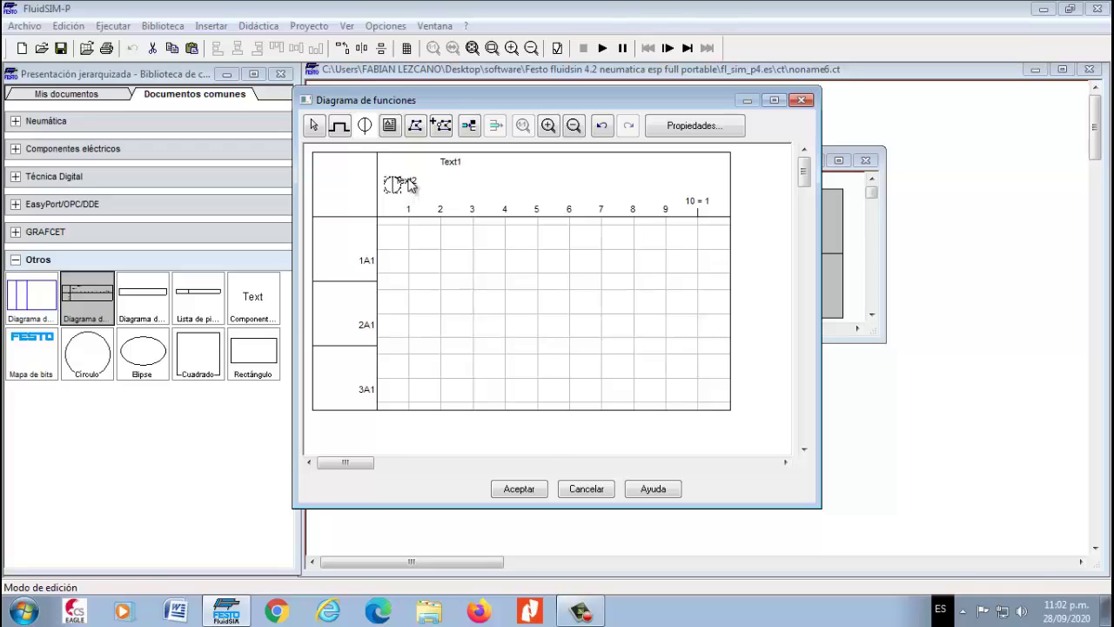
left_click(314, 125)
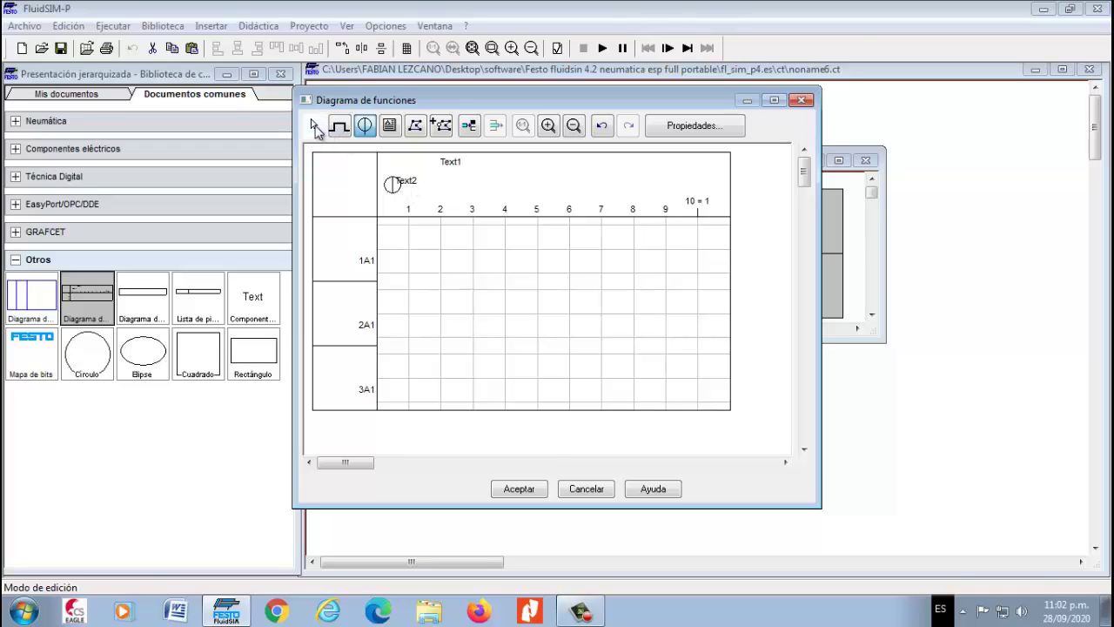
Move the Text2 label clear of the signal element and change its text to POWER.
left_click(415, 185)
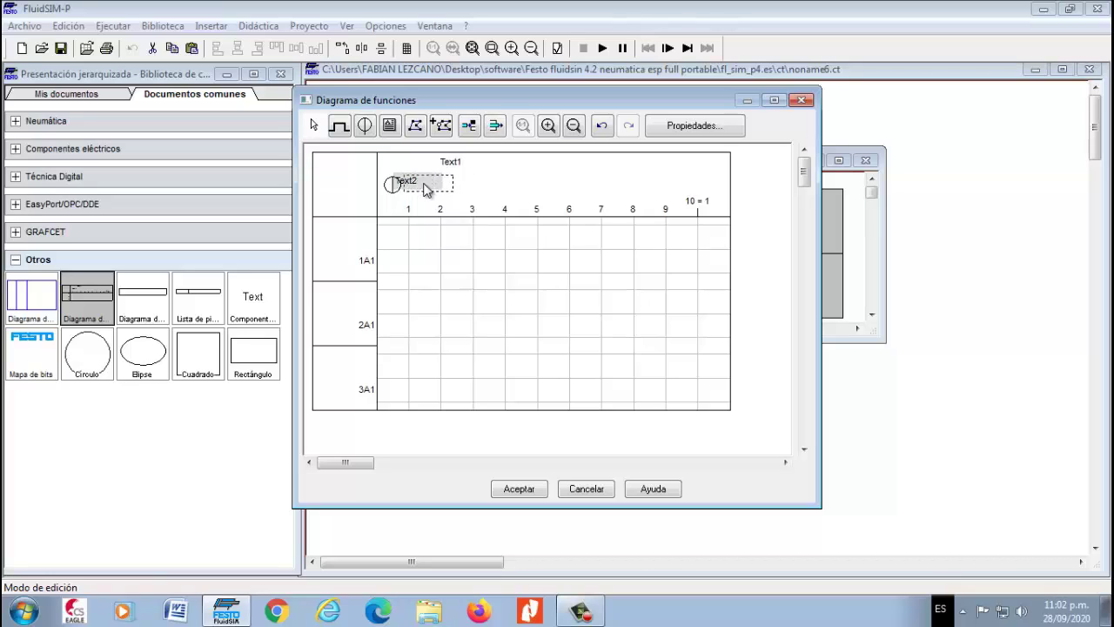
double_click(424, 186)
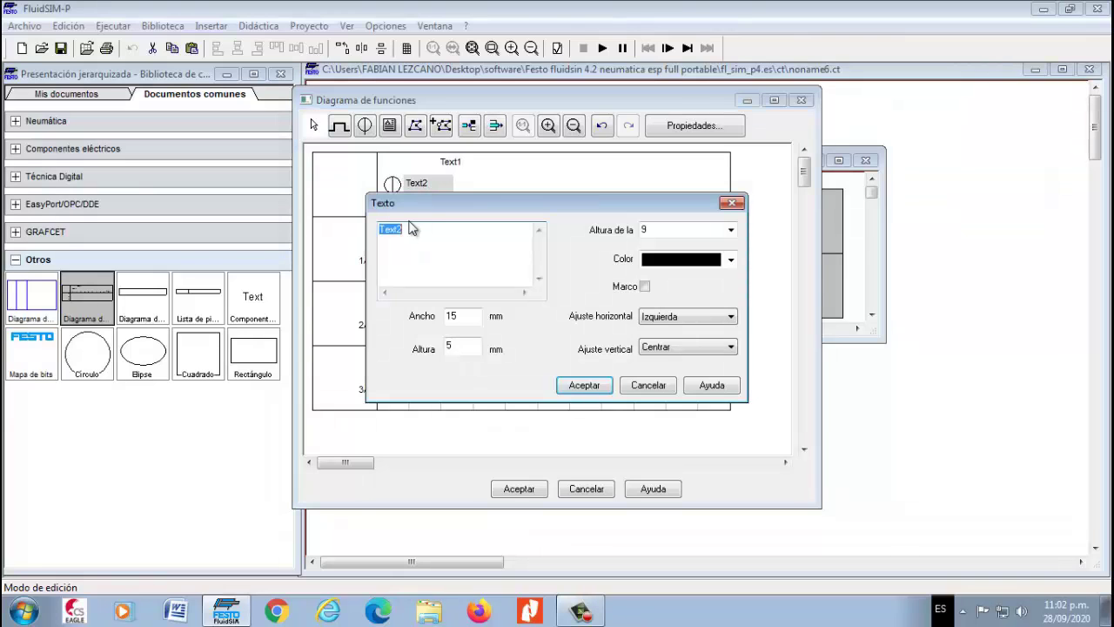
type("P0")
left_click(595, 392)
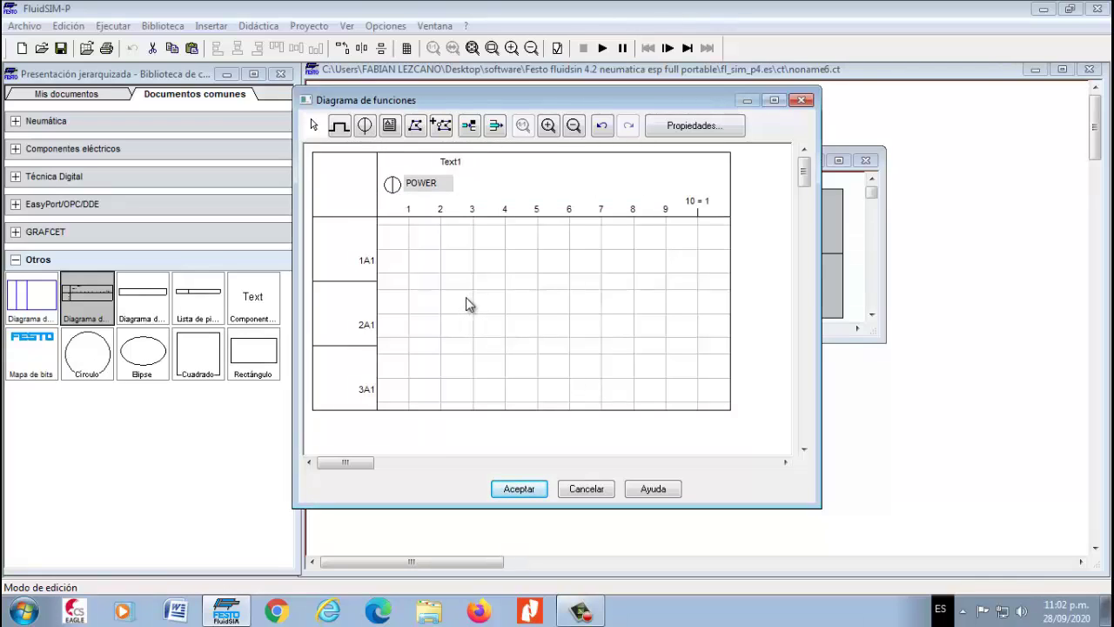
Draw a signal line from the POWER element down to the start of the 2A1 row.
left_click(362, 128)
left_click(418, 127)
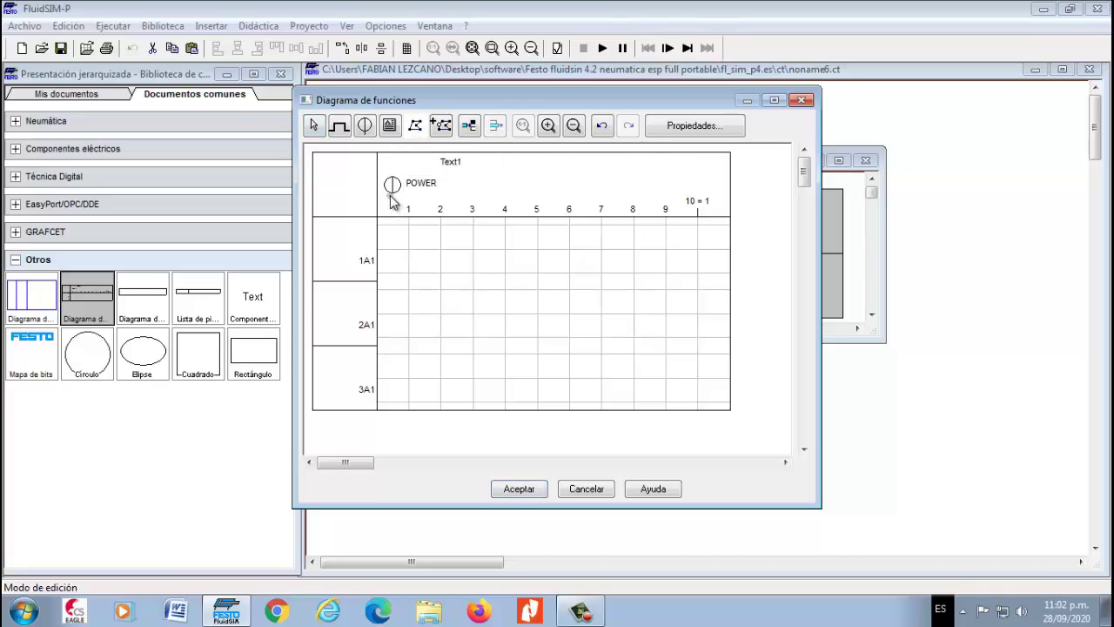
left_click_drag(392, 196, 393, 295)
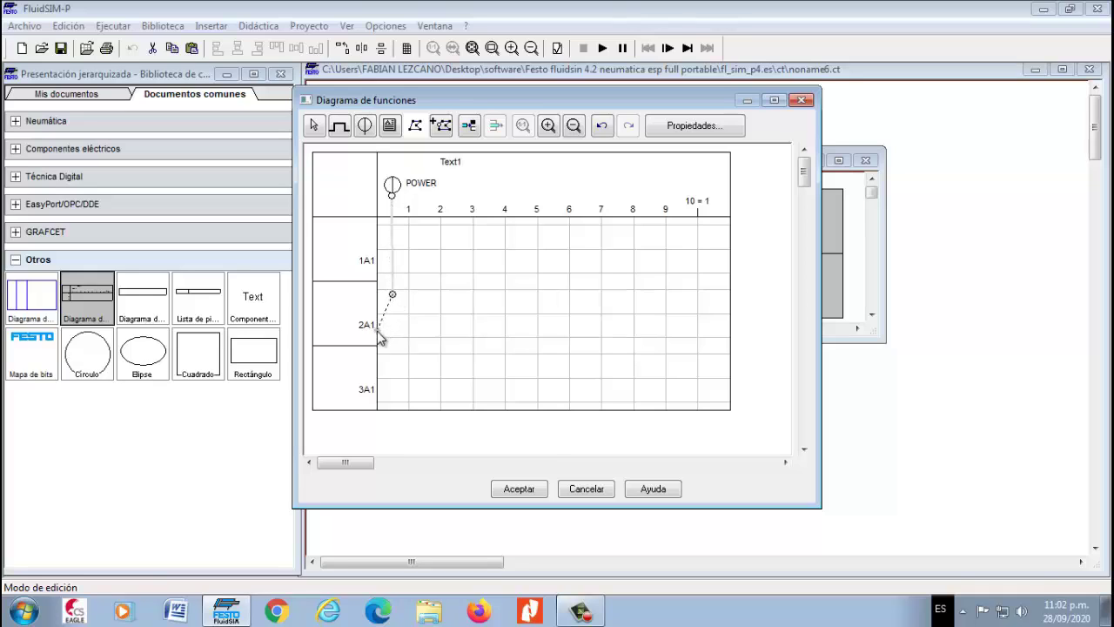
left_click(380, 339)
left_click(380, 347)
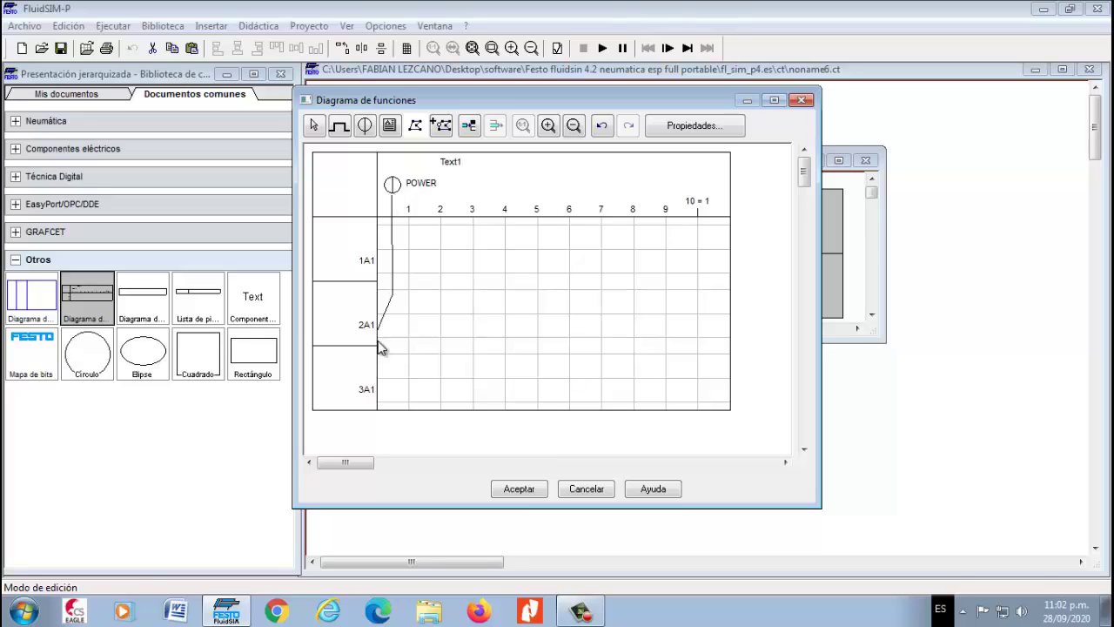
Draw the extension stroke of cylinder 2A1, rising from the start of its row to column 1.
left_click(340, 129)
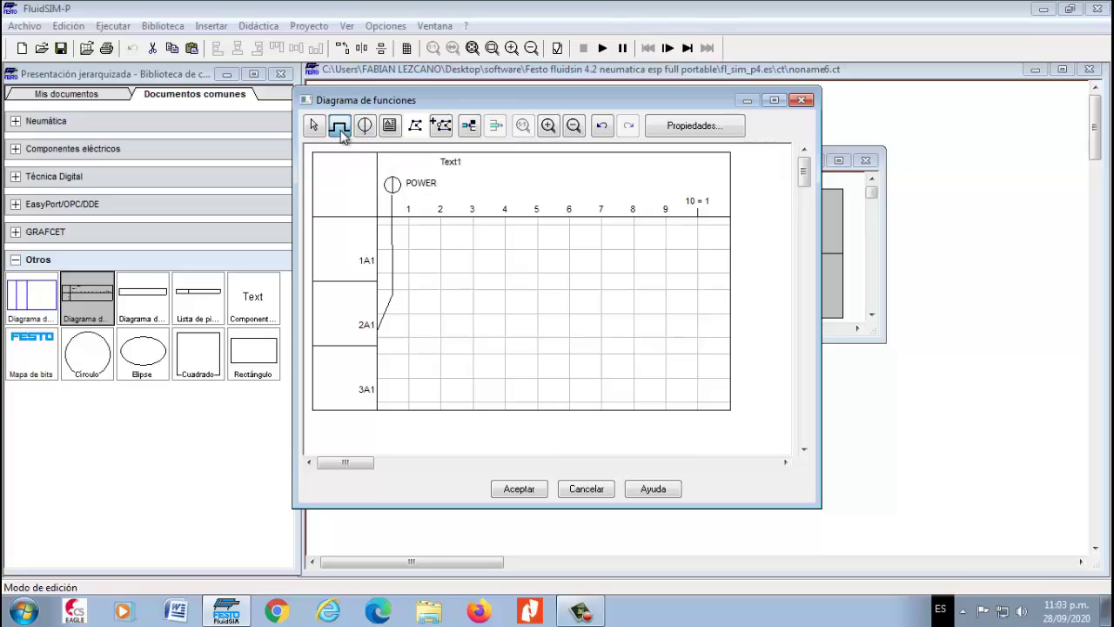
left_click(379, 337)
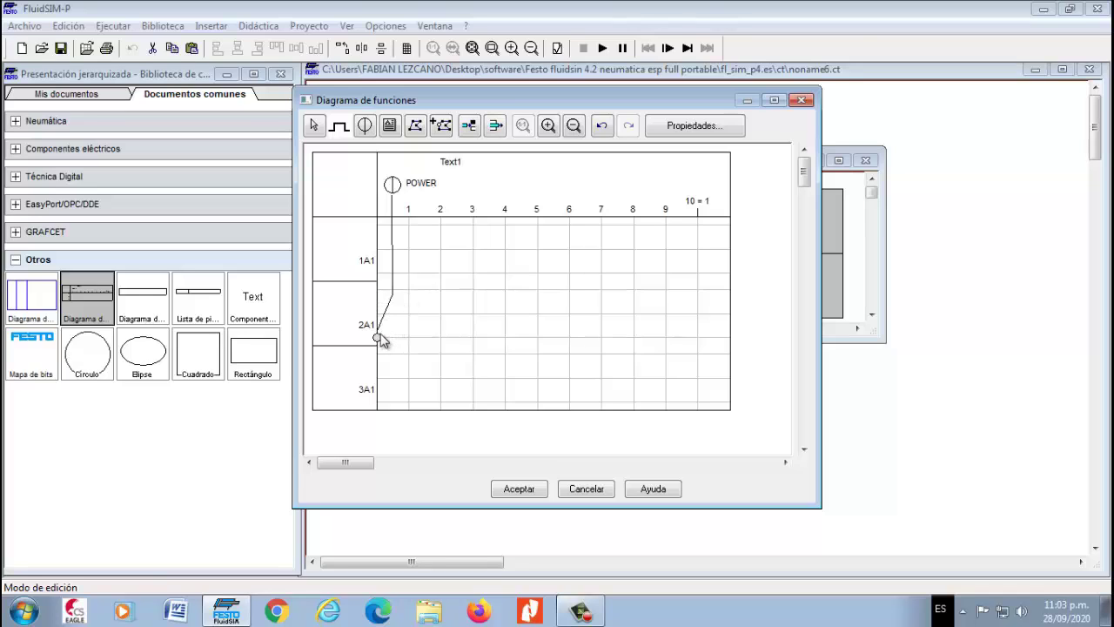
left_click(410, 299)
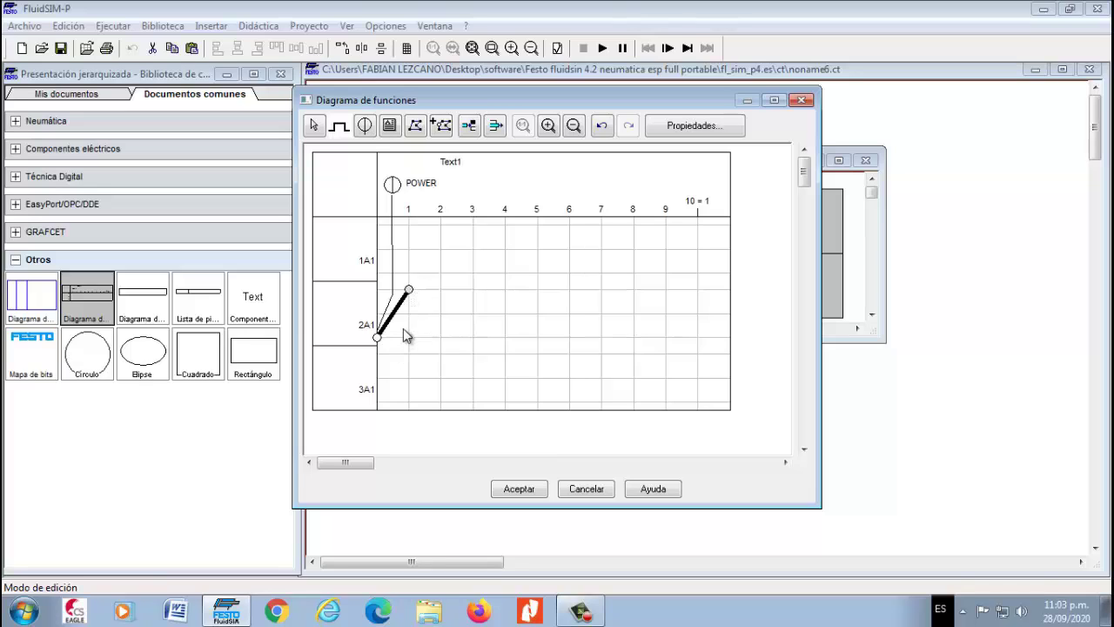
Draw the extension strokes of cylinder 3A1 from column 1 to 2 and cylinder 1A1 from column 2 to 3.
left_click(421, 405)
left_click(442, 366)
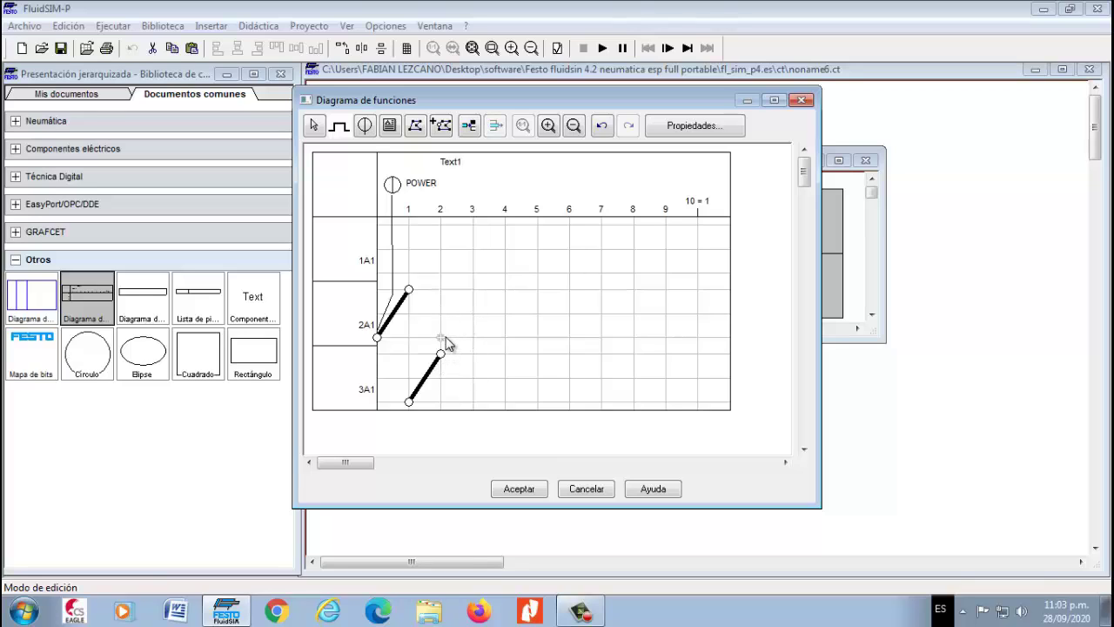
left_click(443, 273)
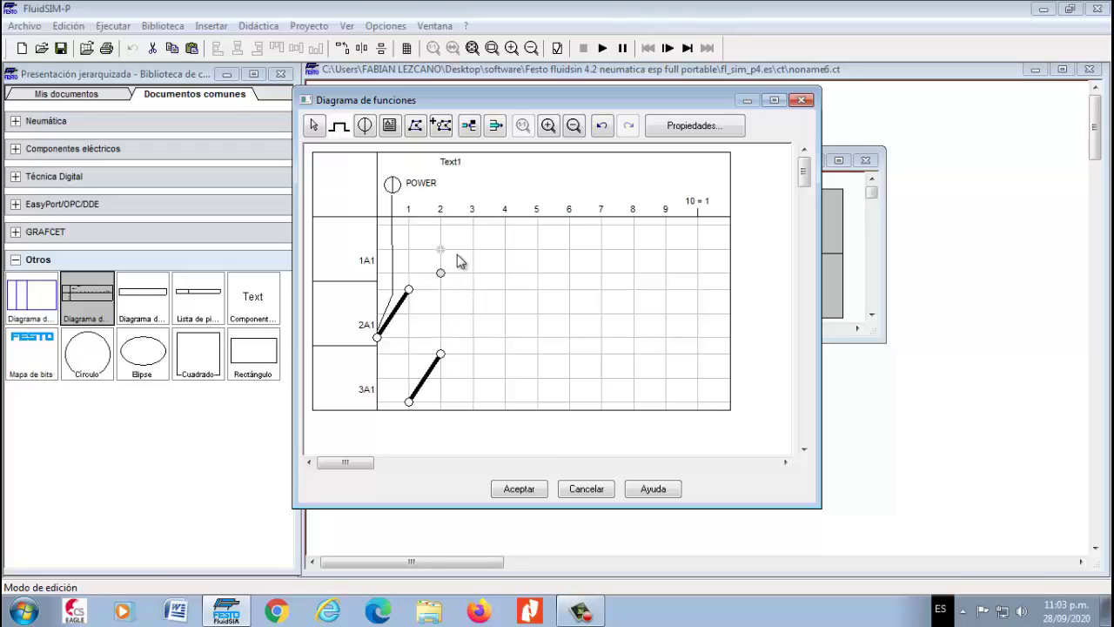
left_click(474, 228)
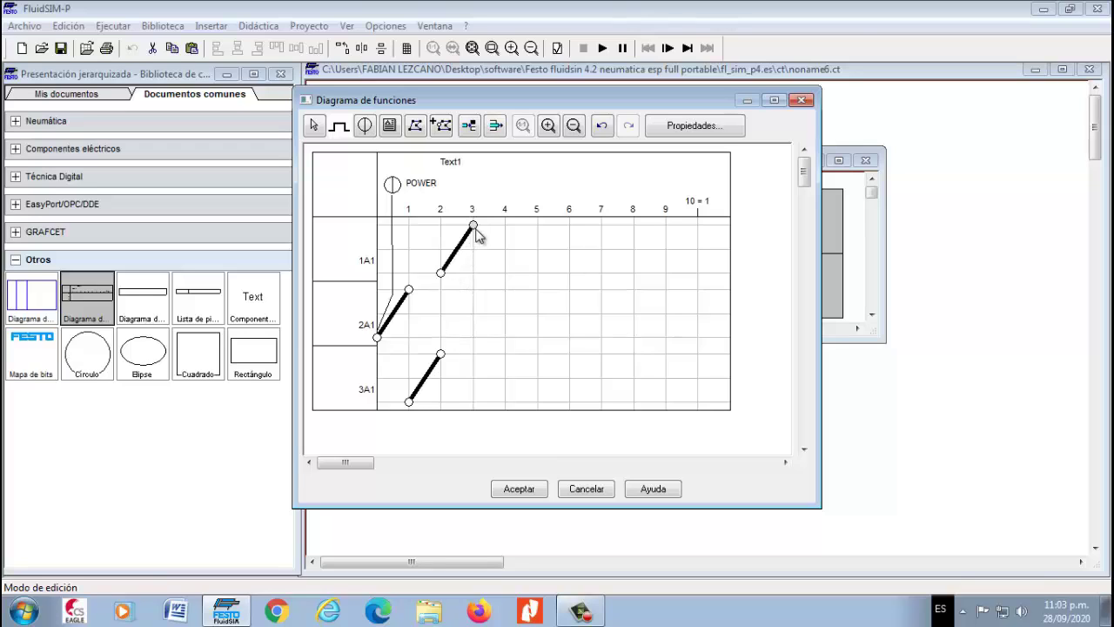
Continue the 2A1 curve, holding it extended until column 2 and retracting it by column 3.
left_click(420, 297)
left_click(441, 291)
left_click(472, 337)
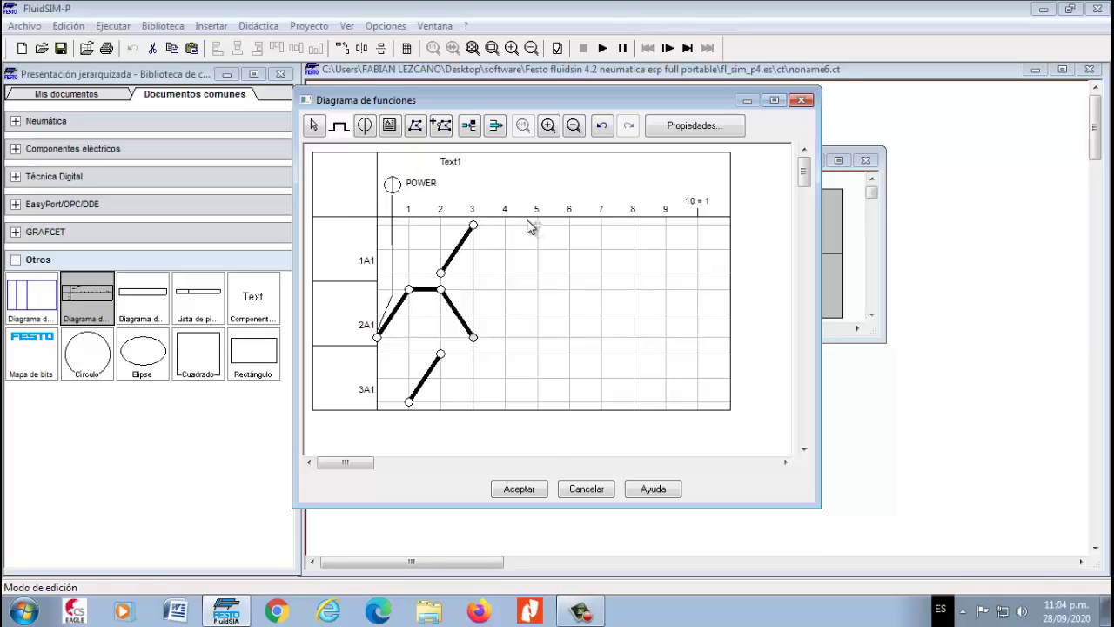
Place a signal element in the header above columns 3 and 4 and set its type to the linked pair of timer symbols.
left_click(365, 126)
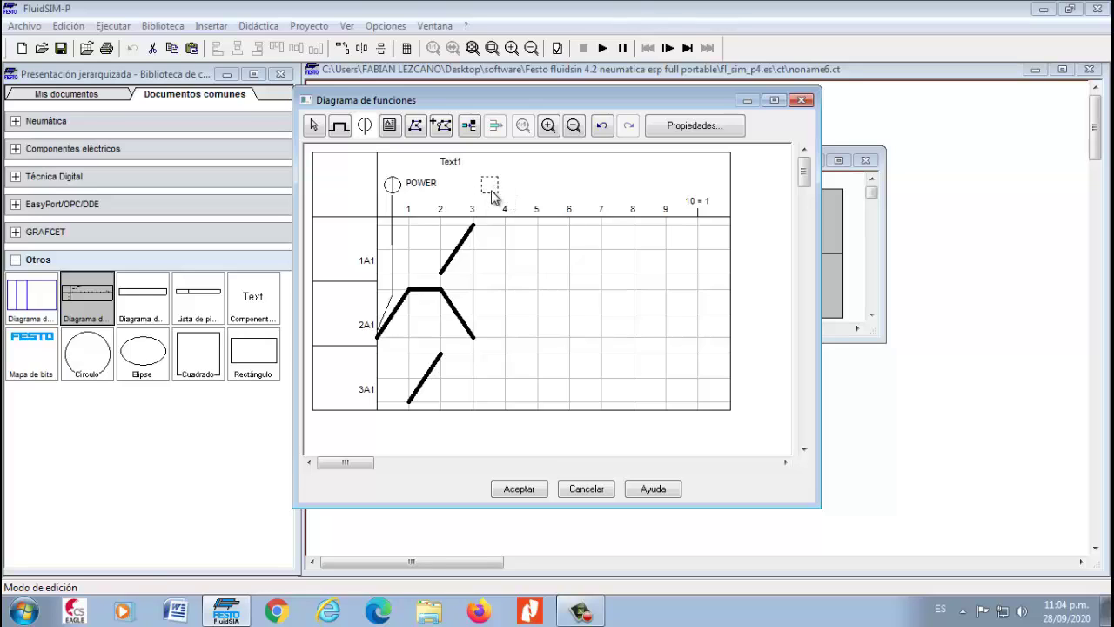
left_click(491, 193)
left_click(365, 126)
double_click(489, 184)
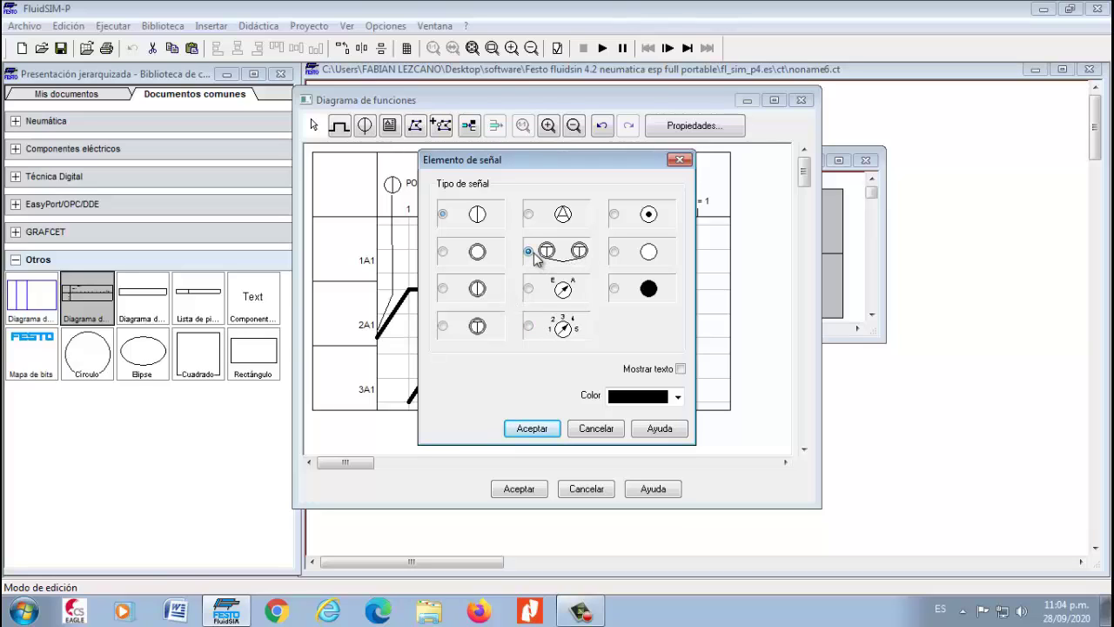
left_click(535, 428)
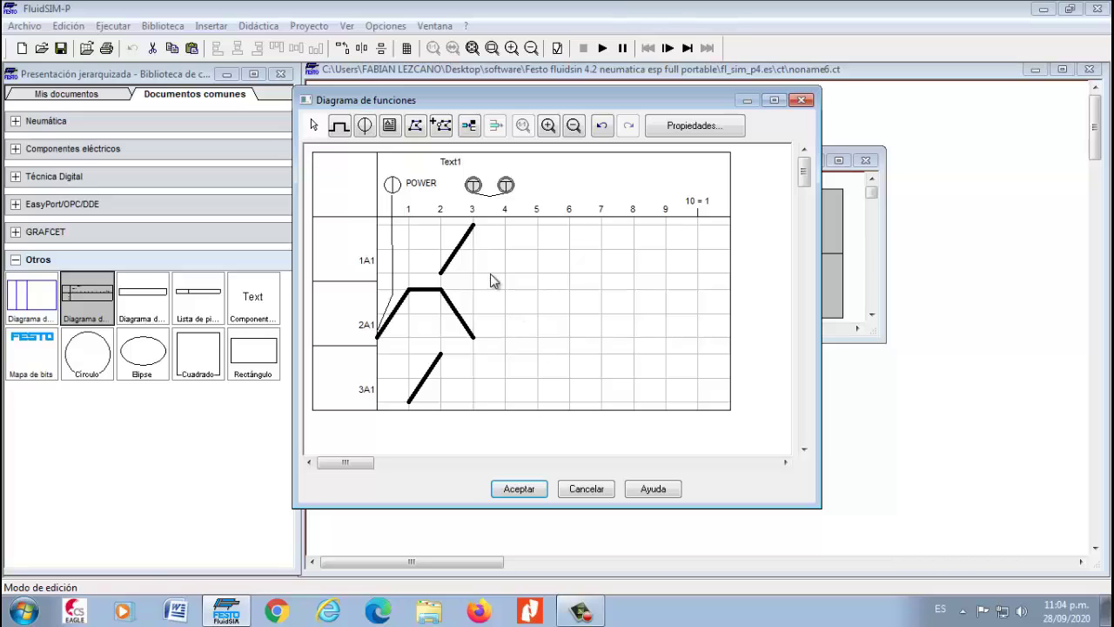
Move the Text1 label above the timer signal pair and change its text to "5 Seg".
left_click(449, 165)
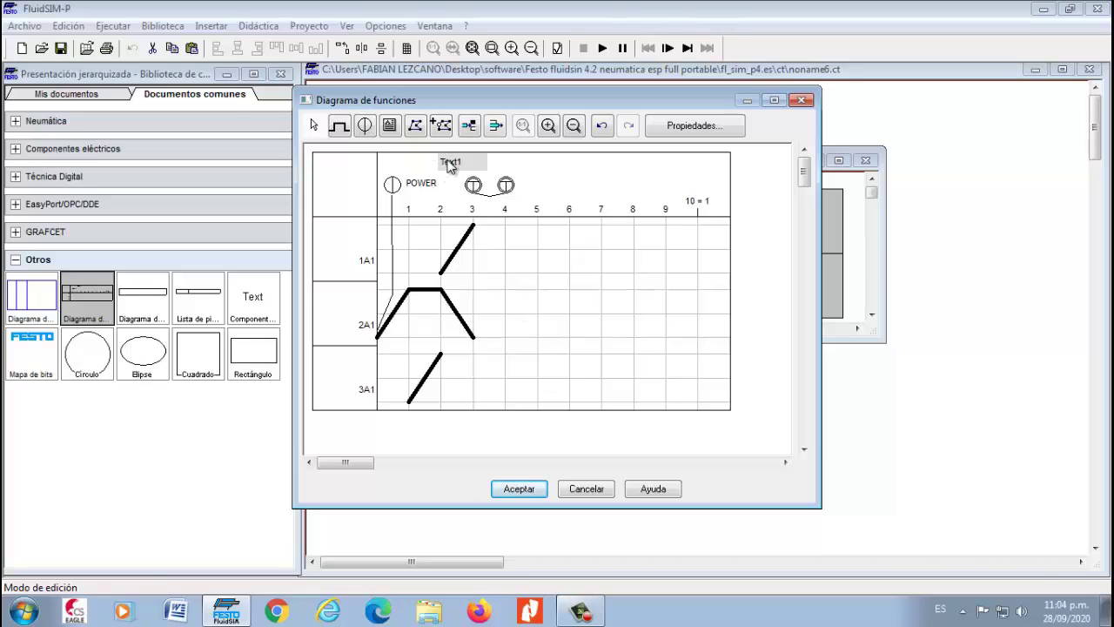
left_click_drag(449, 165, 488, 174)
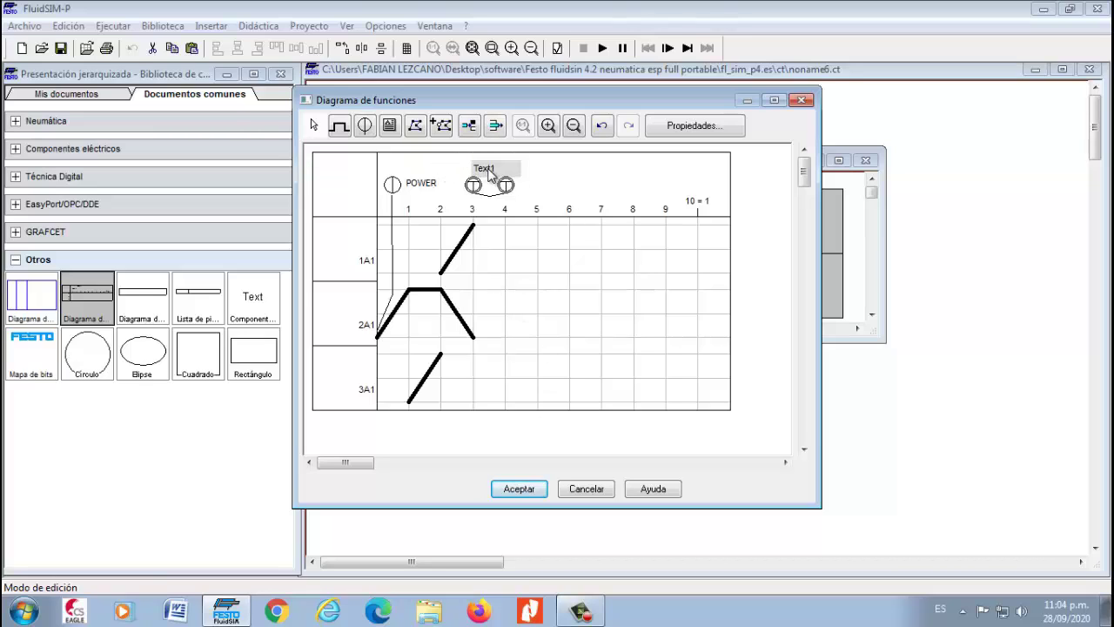
double_click(488, 174)
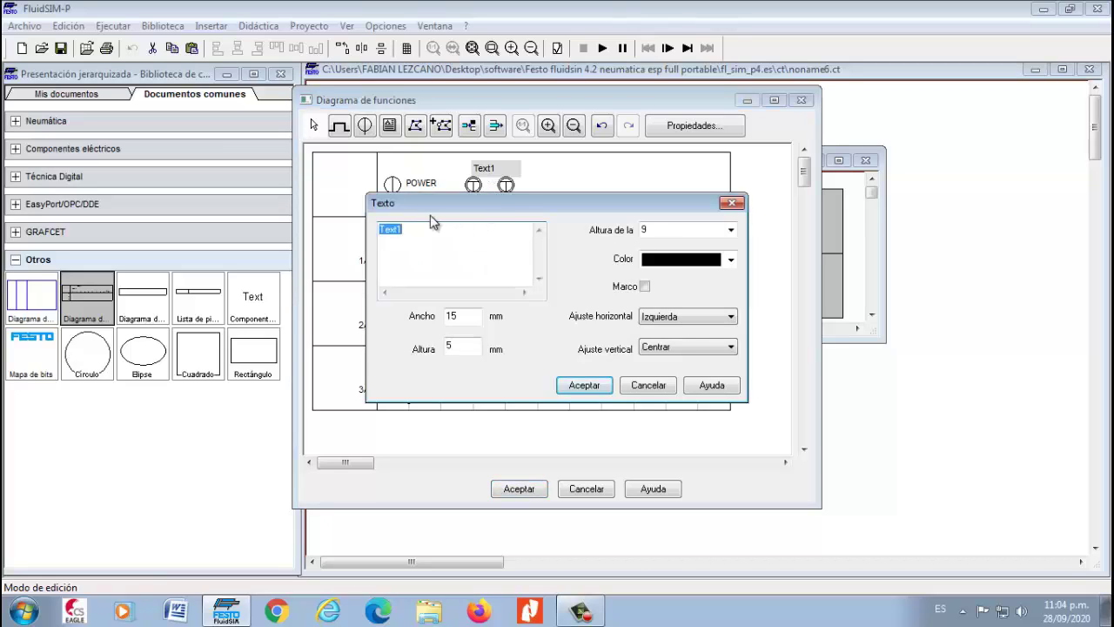
type("5")
key("BackSpace")
key("BackSpace")
type("S")
left_click(583, 384)
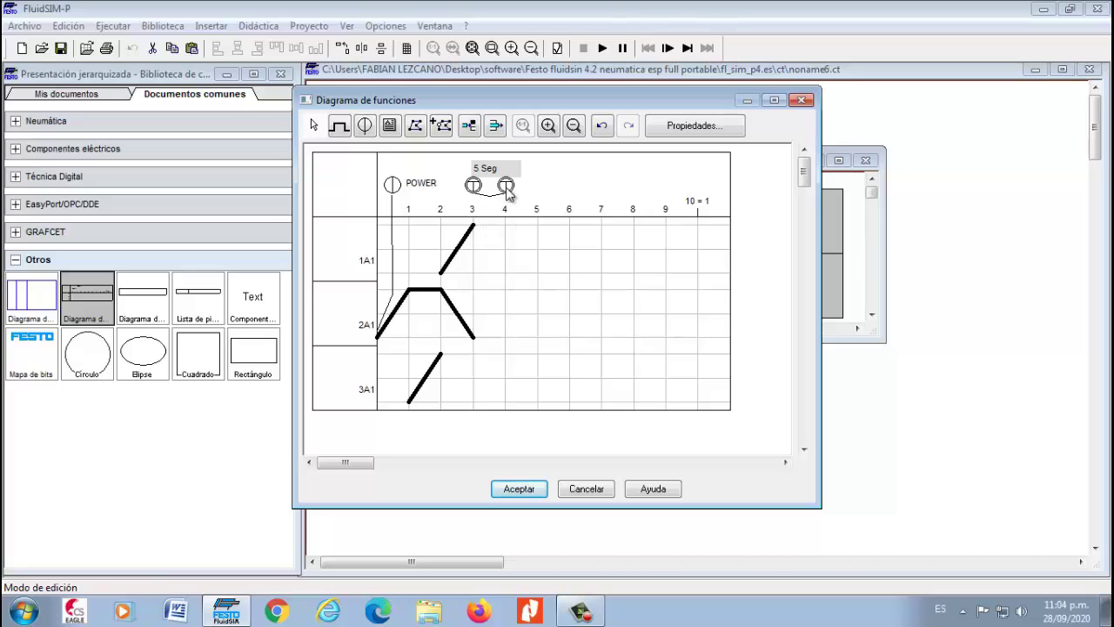
Shift the timer signal pair so it sits between columns 3 and 5, and centre the 5 Seg label above it.
left_click_drag(507, 192, 522, 191)
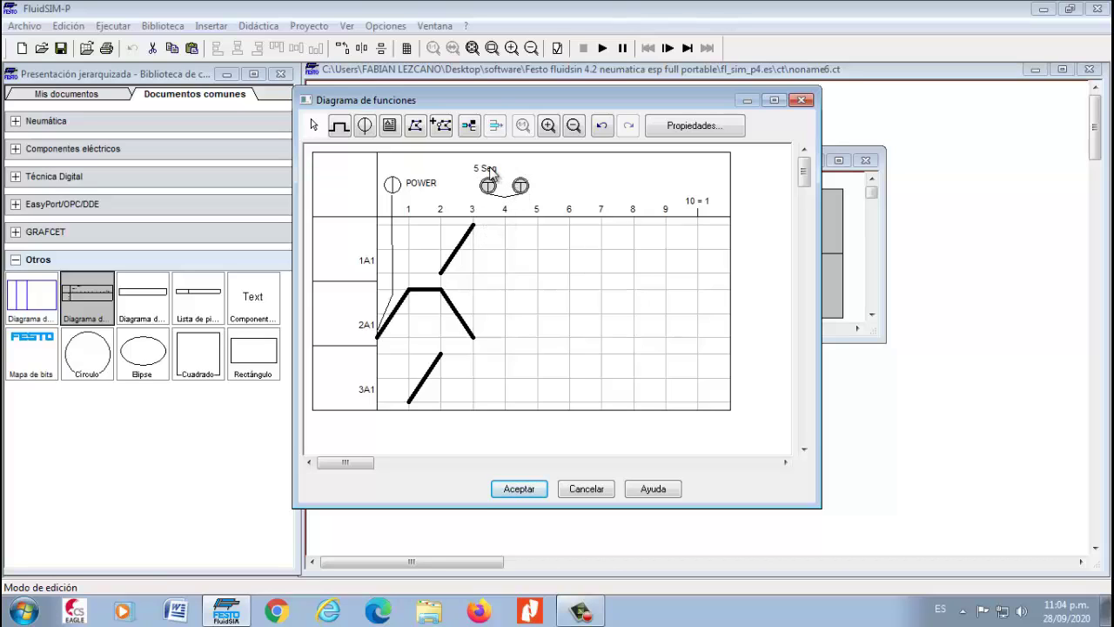
double_click(490, 171)
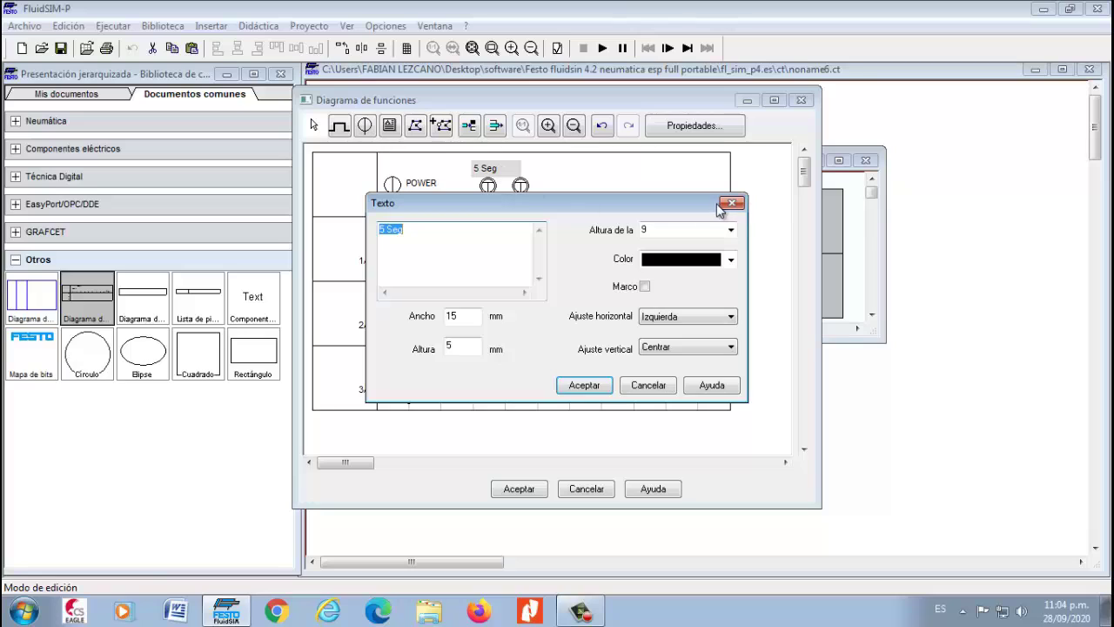
left_click(732, 203)
left_click_drag(493, 169, 505, 169)
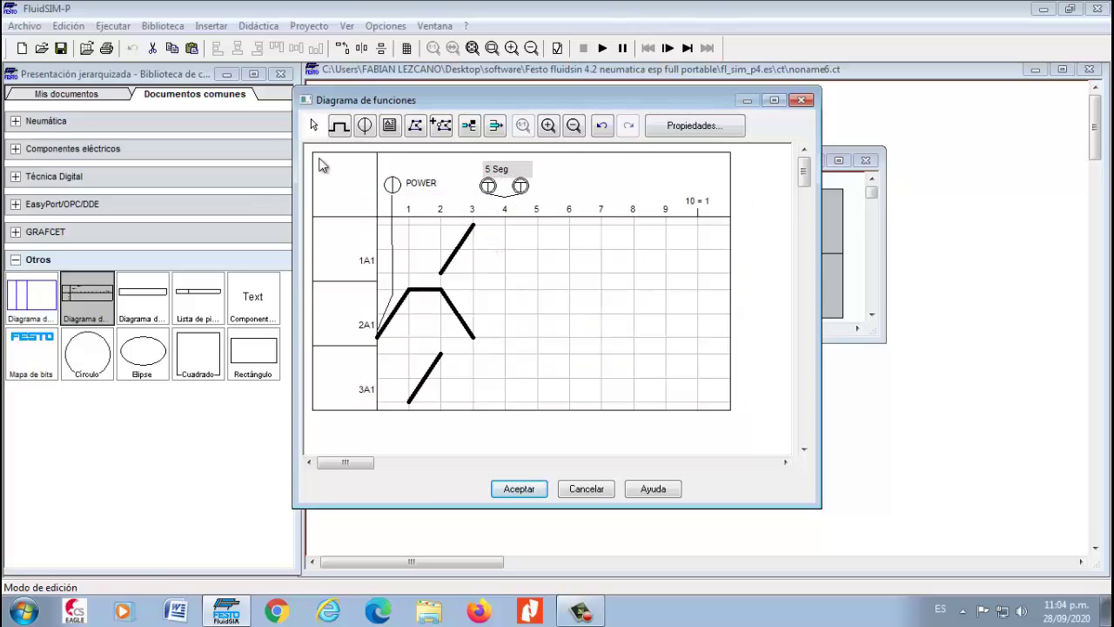
Continue the 1A1 and 3A1 curves, holding both cylinders extended until column 5 and retracting them by column 6.
left_click(340, 128)
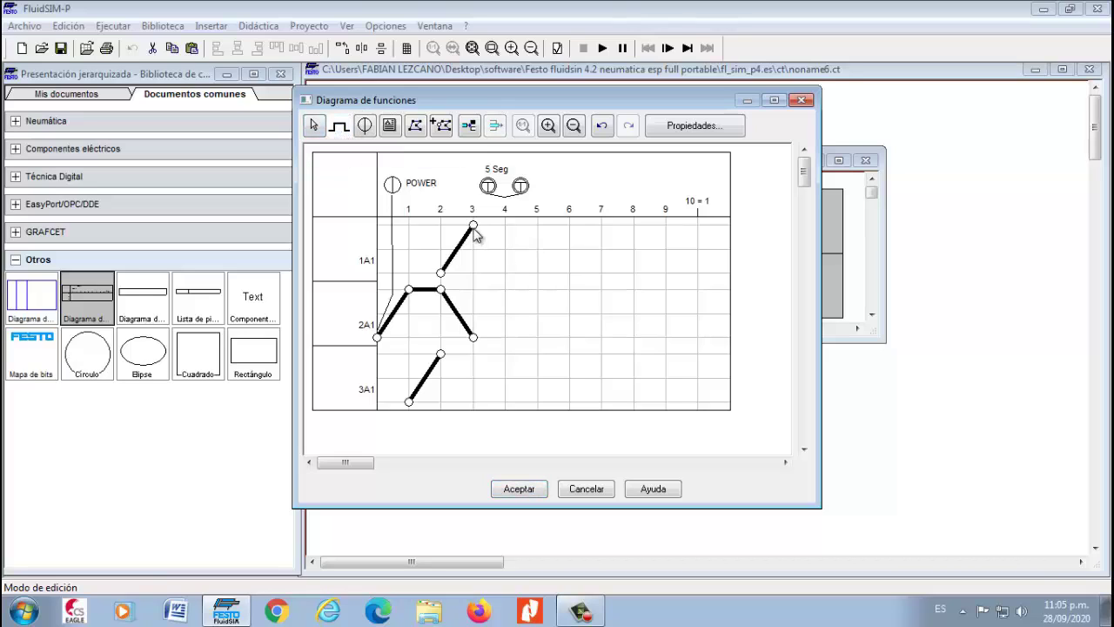
left_click_drag(475, 232, 533, 237)
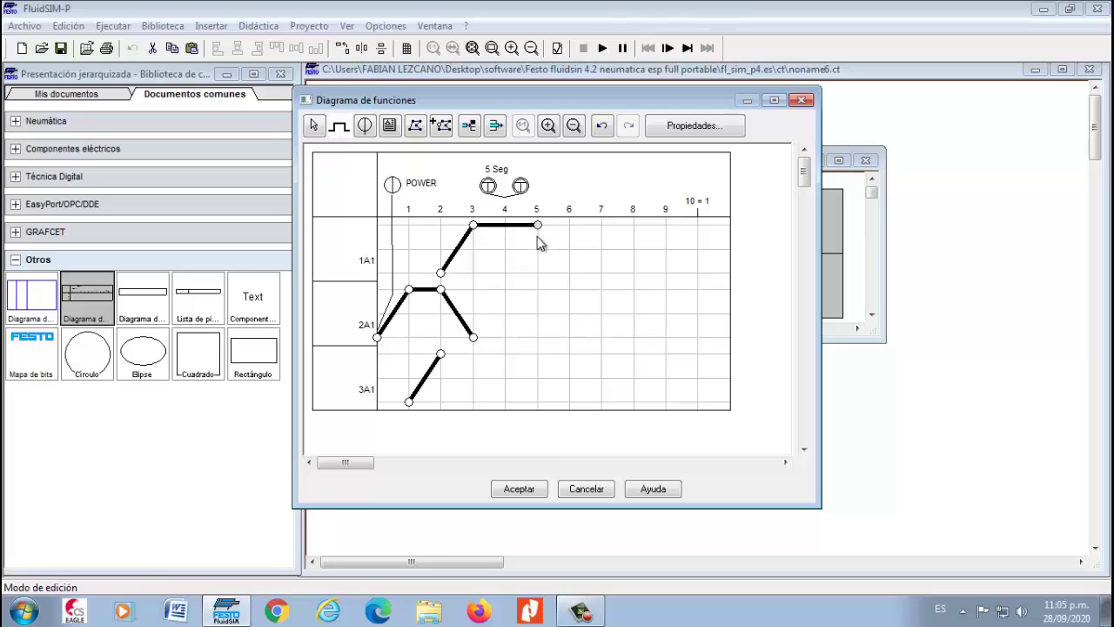
left_click(570, 273)
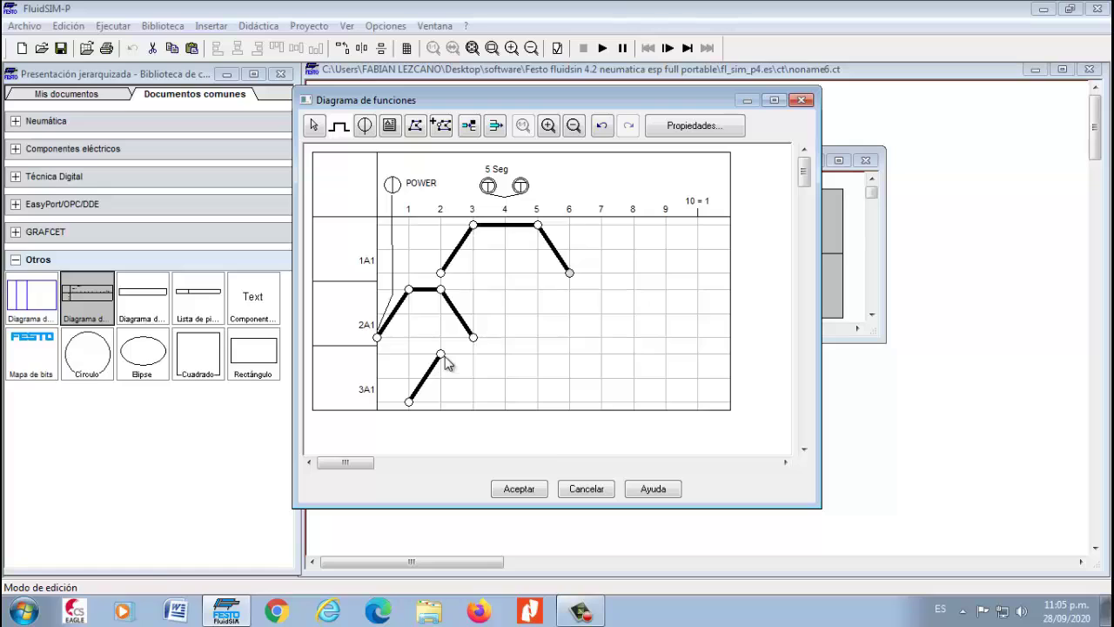
left_click(548, 361)
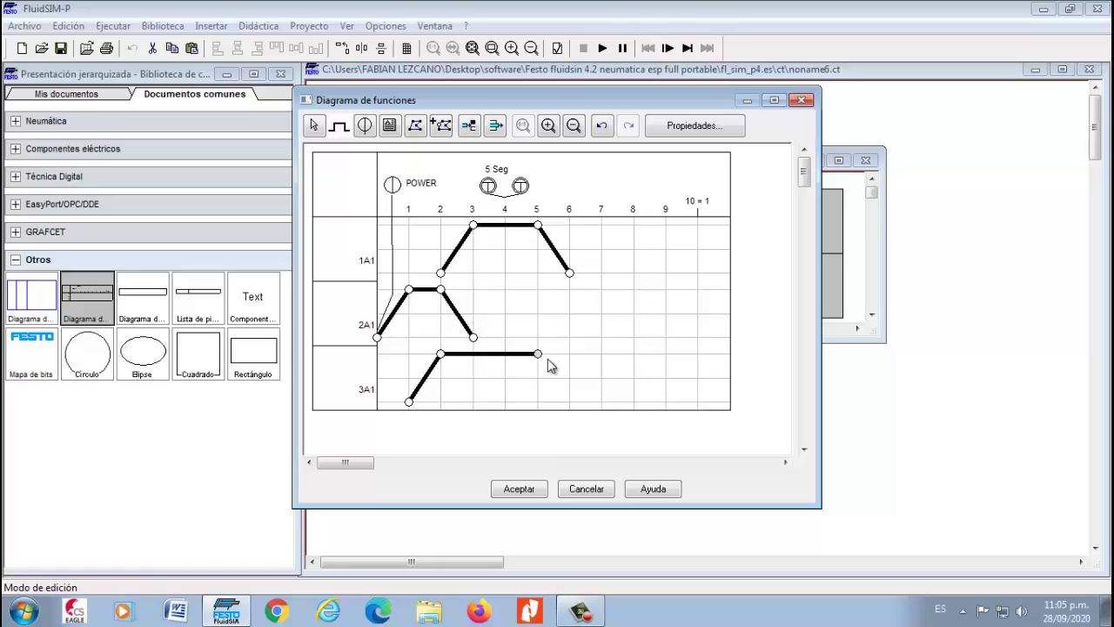
left_click(571, 404)
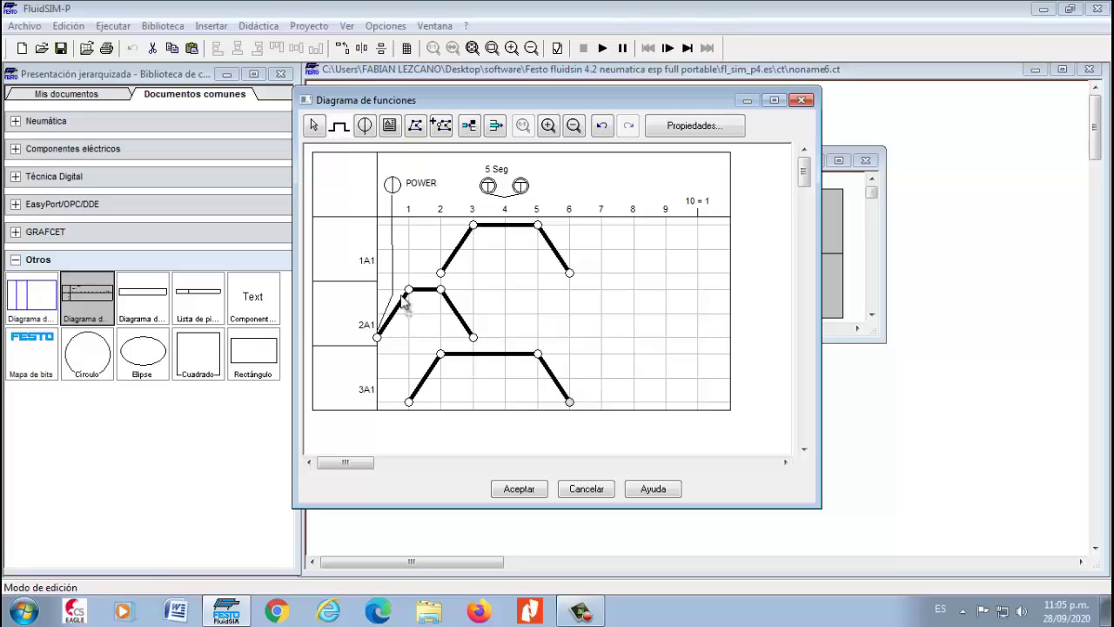
Draw a signal line from the 2A1 curve at column 1 down to the start of the 3A1 stroke, ending in a filled dot.
left_click(417, 127)
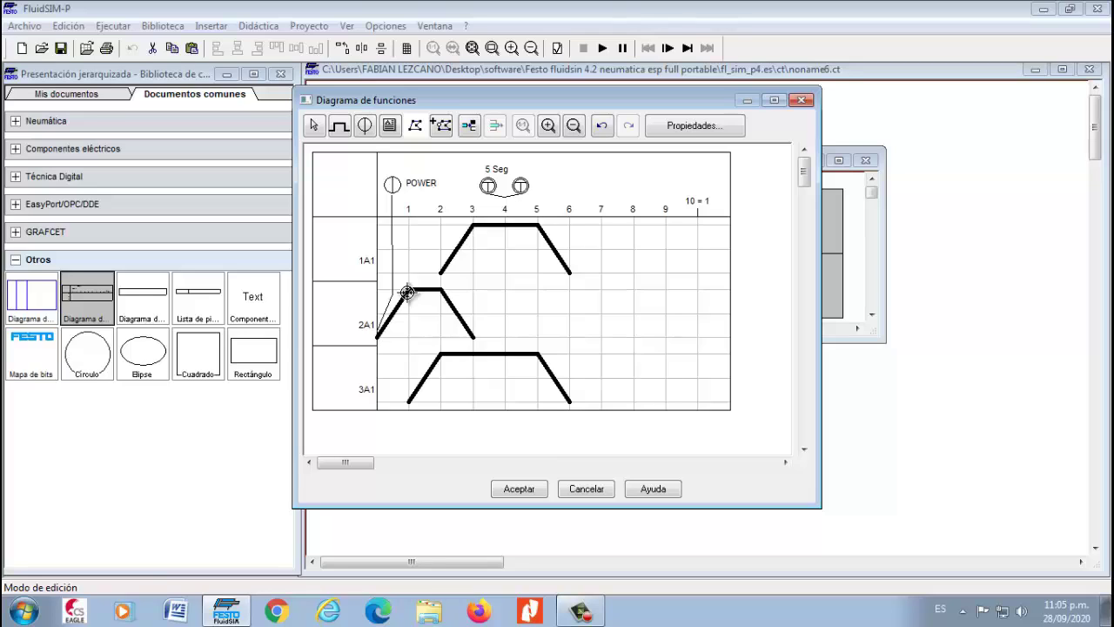
left_click_drag(407, 292, 407, 399)
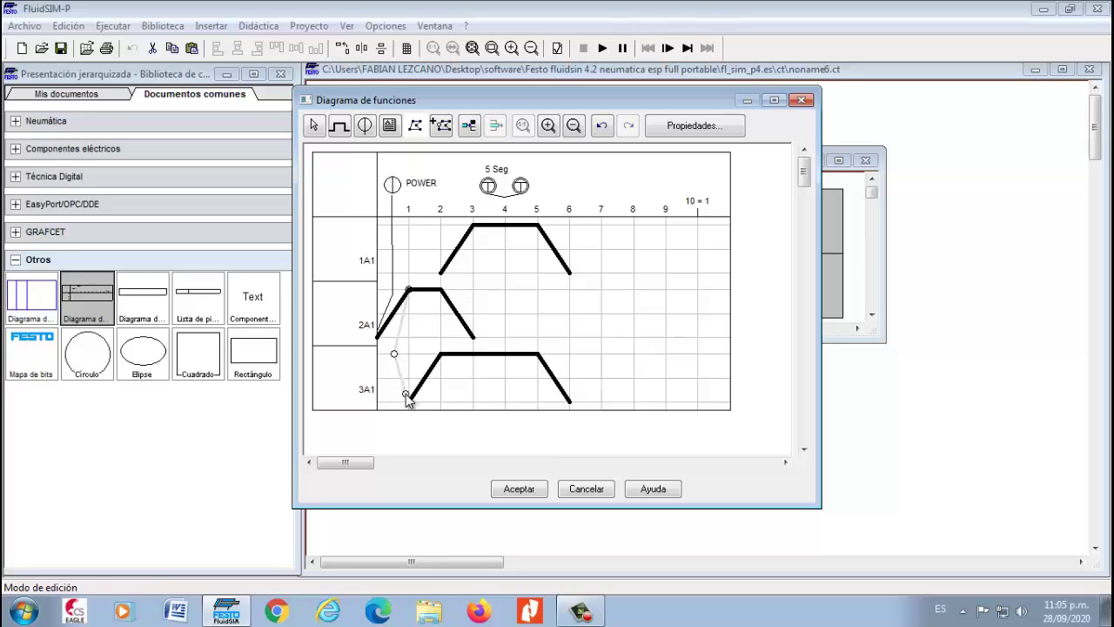
left_click(405, 395)
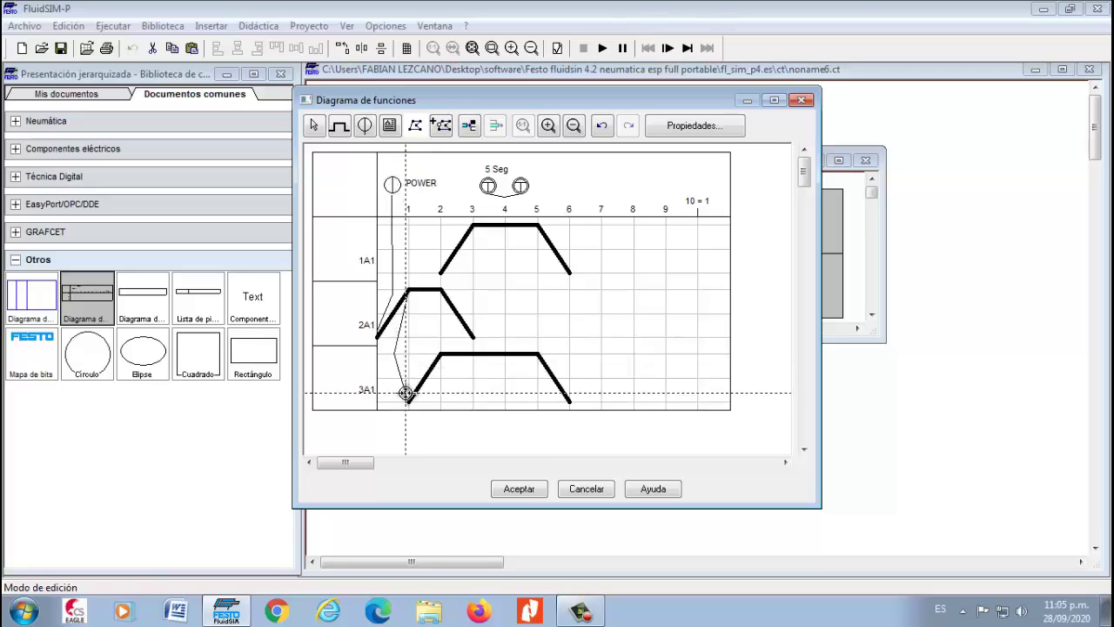
left_click(406, 393)
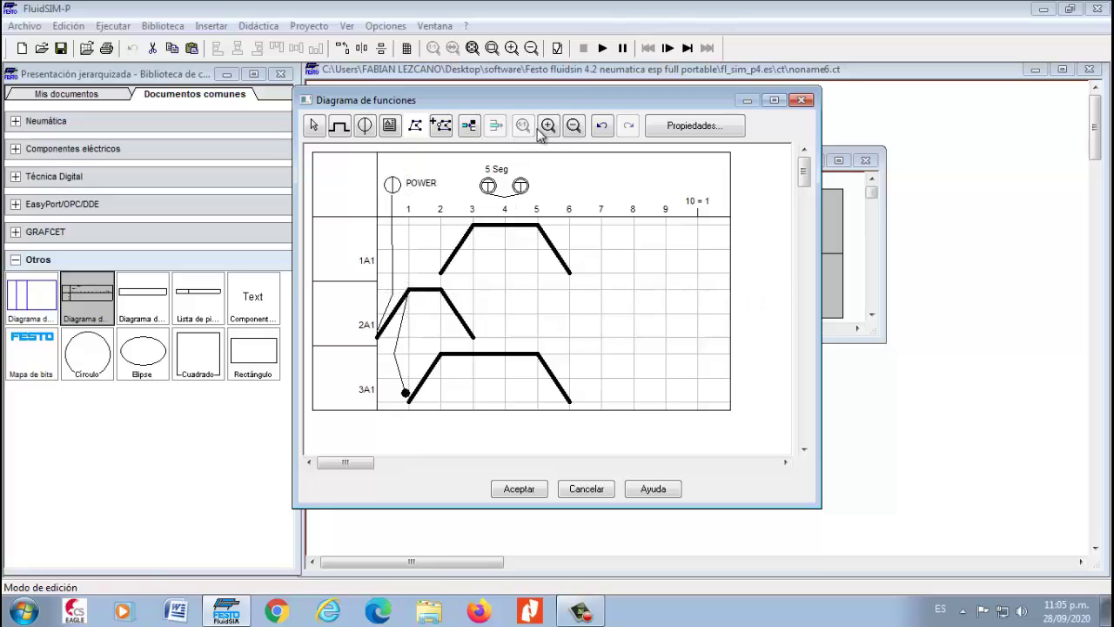
Add a text label reading "2B2" beside the signal line between the 2A1 and 3A1 curves.
left_click(416, 125)
left_click(433, 412)
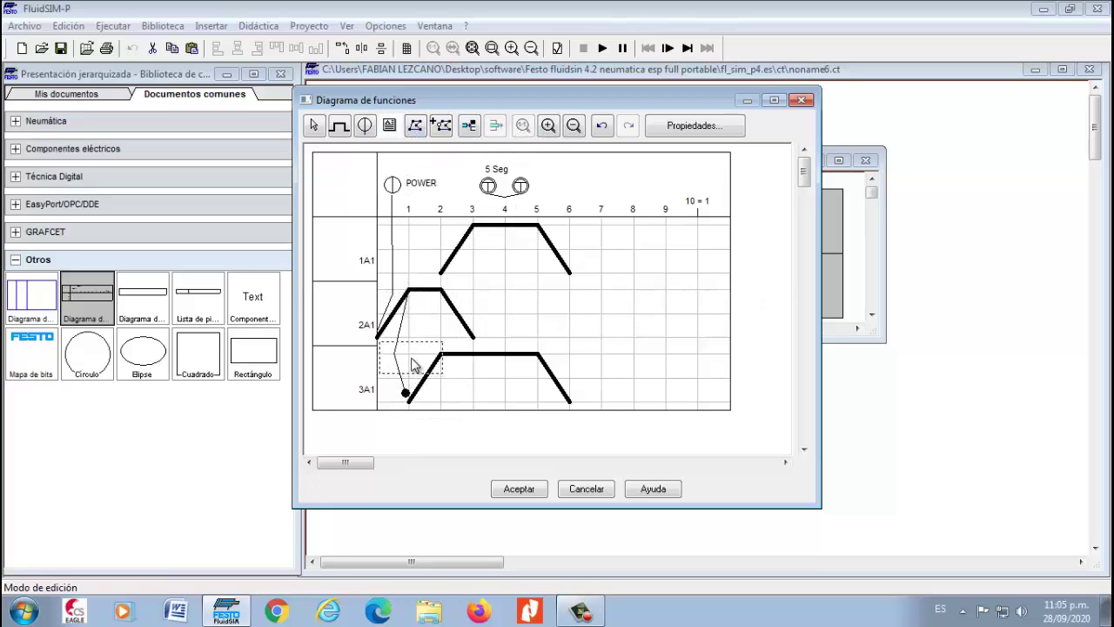
mouse_move(412, 356)
left_mouse_down()
mouse_move(410, 374)
mouse_move(416, 343)
mouse_move(414, 355)
mouse_move(428, 341)
mouse_move(450, 355)
mouse_move(406, 354)
left_mouse_up()
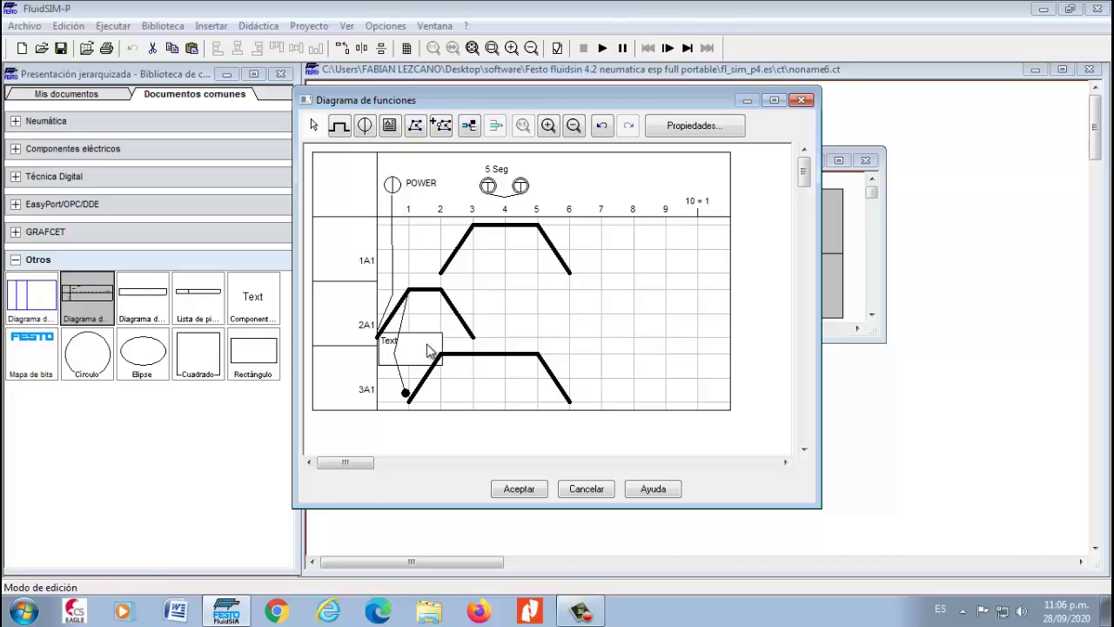
mouse_move(431, 348)
left_mouse_down()
mouse_move(443, 332)
mouse_move(444, 342)
left_mouse_up()
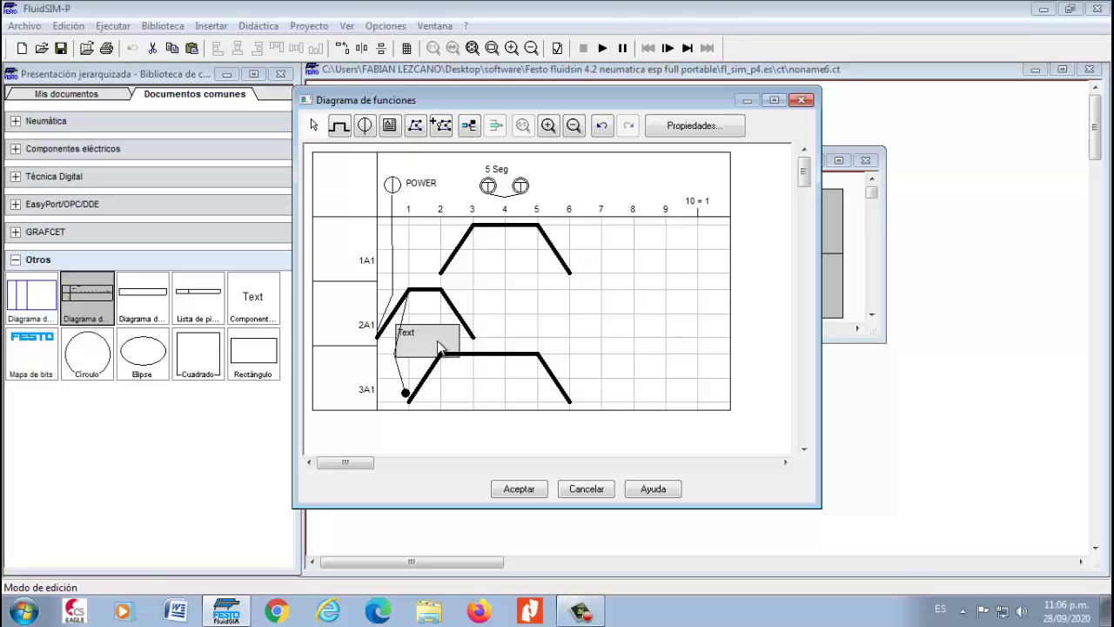
double_click(430, 340)
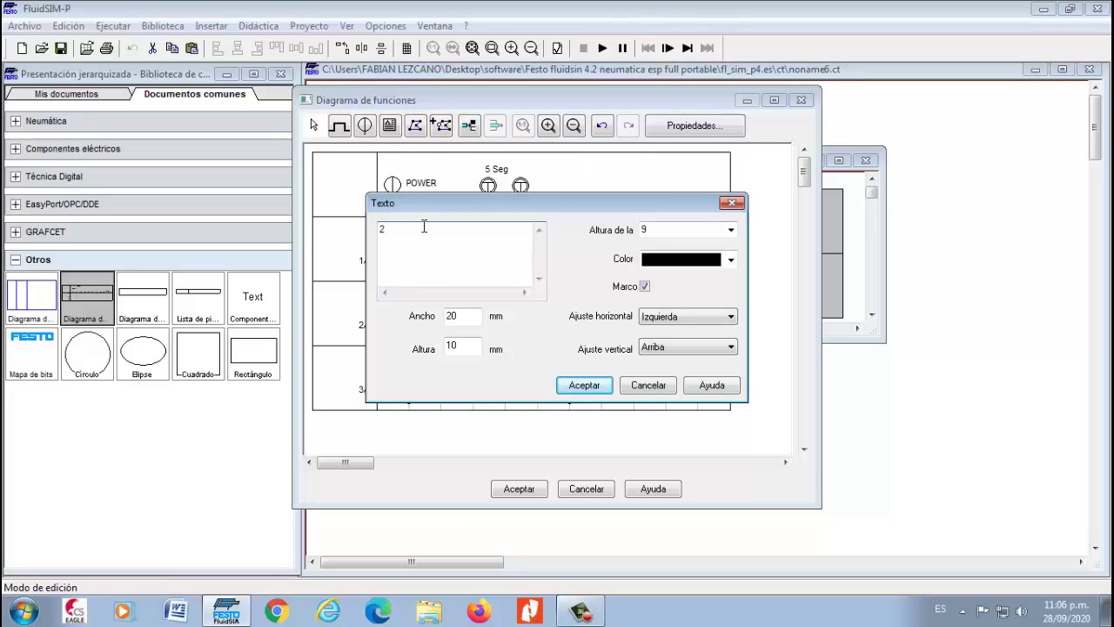
left_click(589, 390)
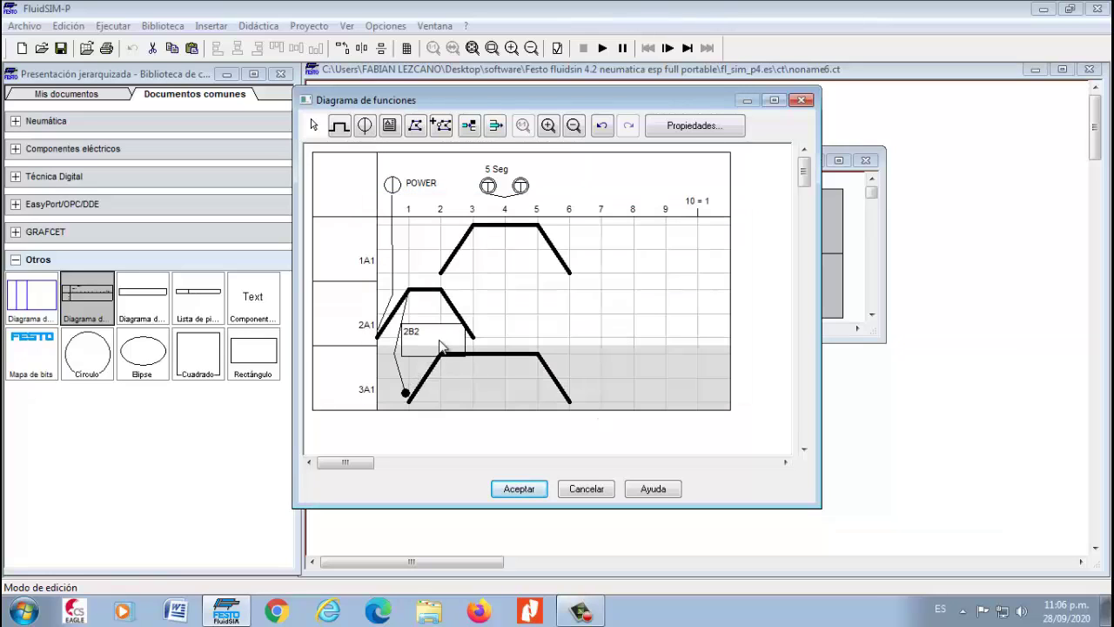
Remove the frame around the 2B2 label.
double_click(443, 345)
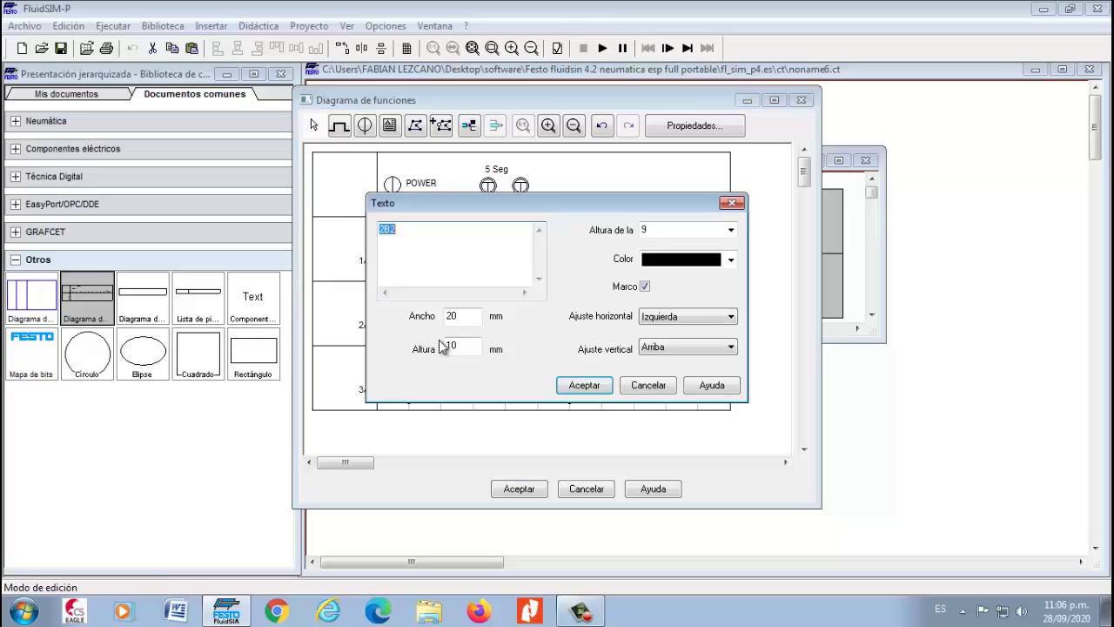
left_click(645, 285)
left_click(604, 388)
left_click(505, 404)
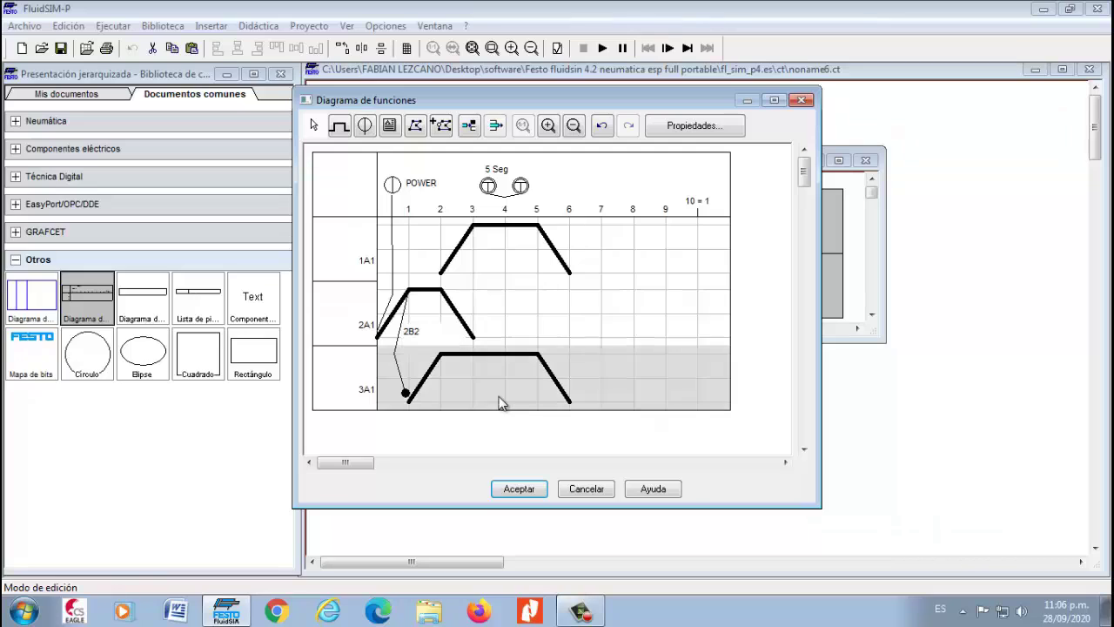
left_click(660, 306)
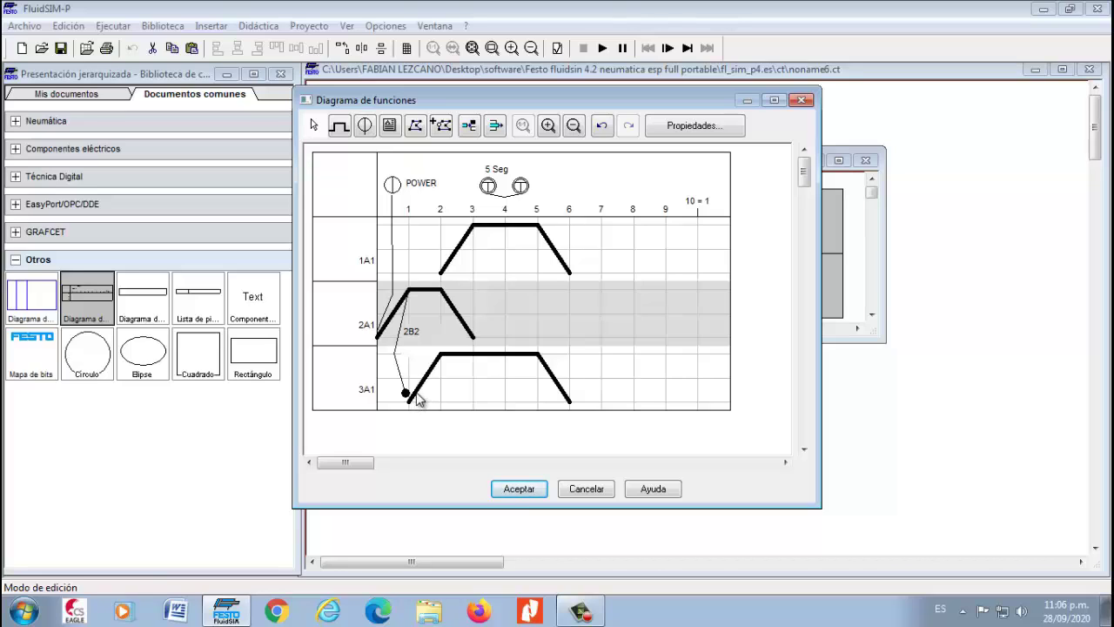
Draw a signal line from the 3A1 curve at column 2 up to the start of the 1A1 stroke, with a filled dot at its bend.
left_click(415, 127)
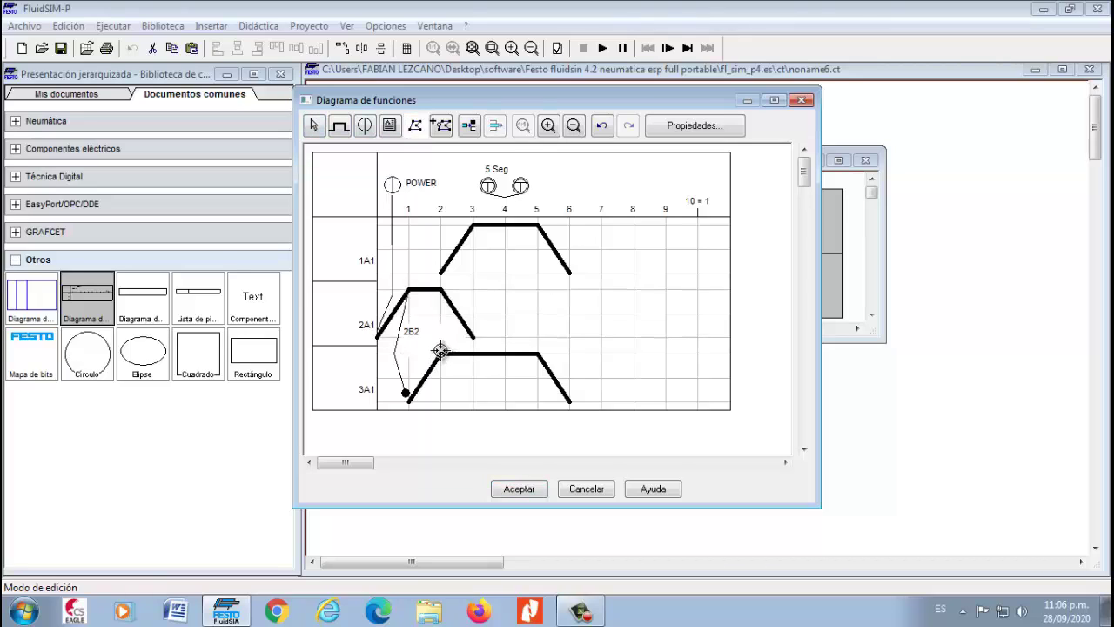
left_click_drag(441, 350, 415, 276)
mouse_move(418, 276)
left_mouse_down()
mouse_move(415, 261)
mouse_move(440, 272)
left_mouse_up()
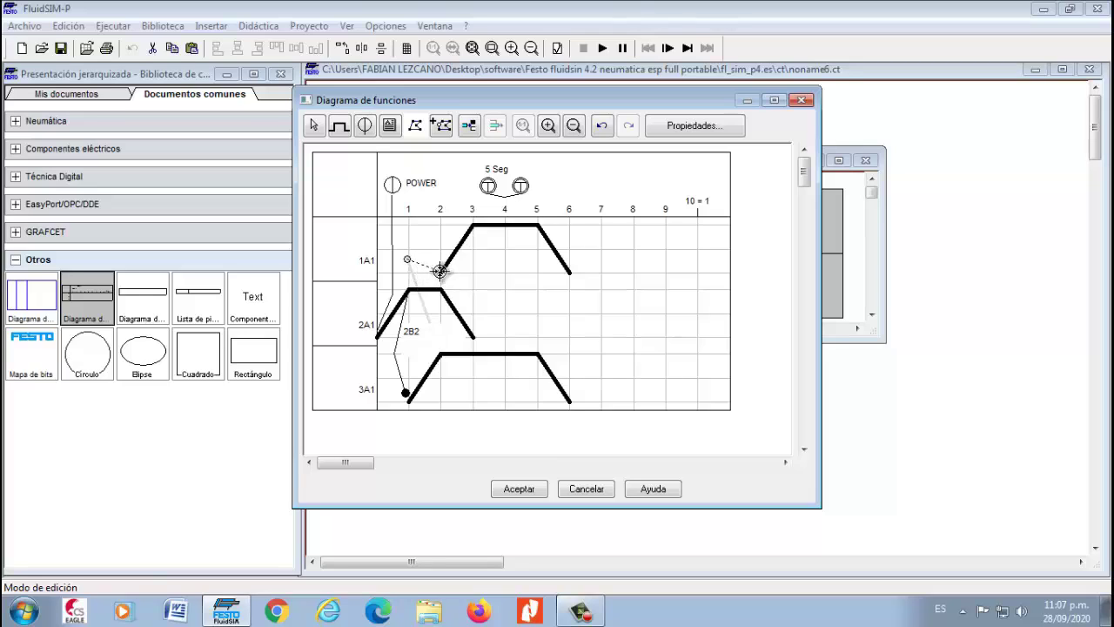
left_click_drag(440, 272, 410, 261)
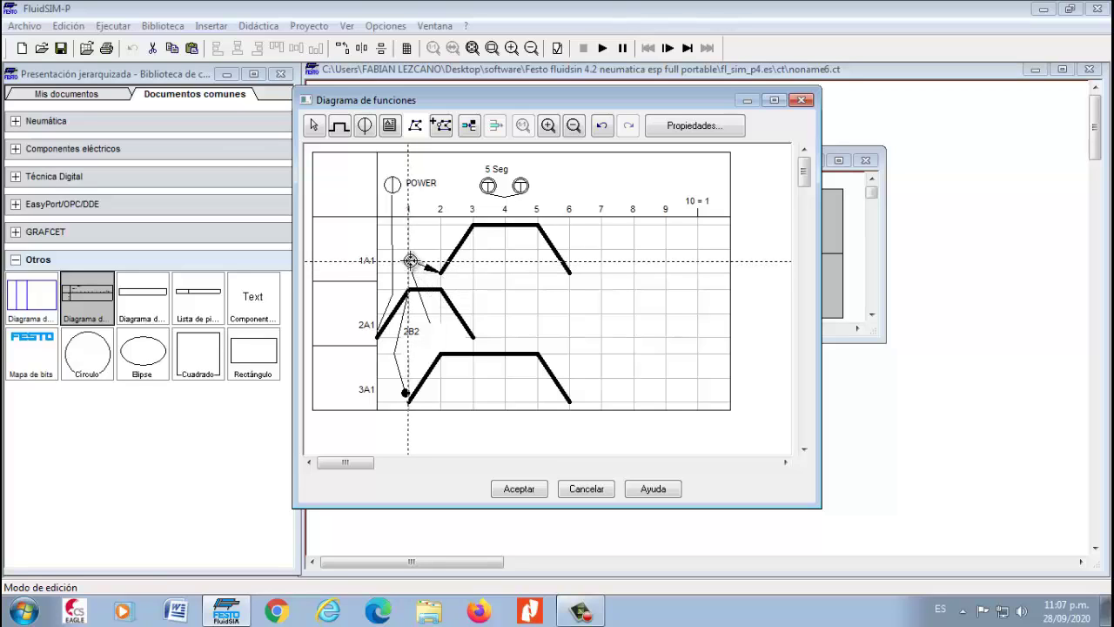
left_click_drag(411, 260, 409, 261)
Add an unframed text label reading "3B2" above the signal dot in the 1A1 row.
left_click(389, 126)
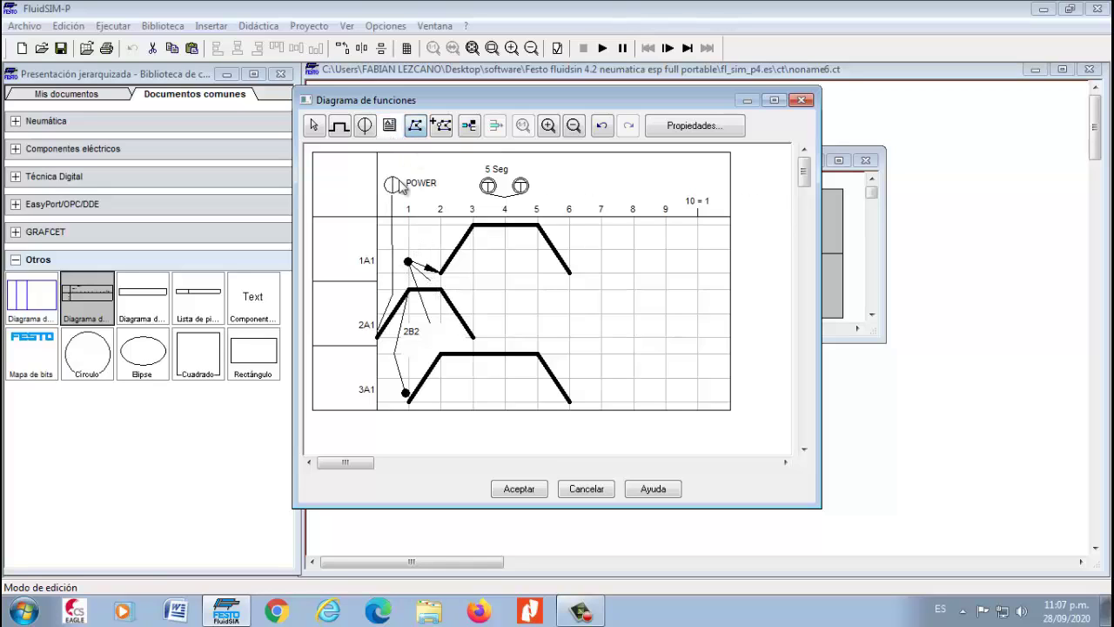
left_click(425, 247)
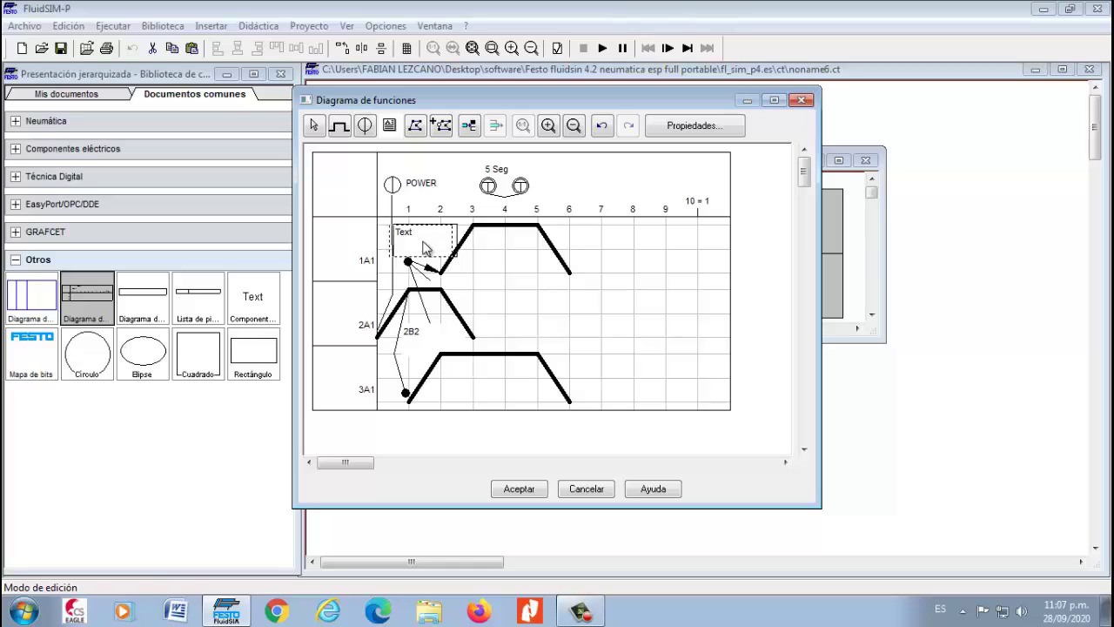
left_click(428, 240)
left_click(315, 126)
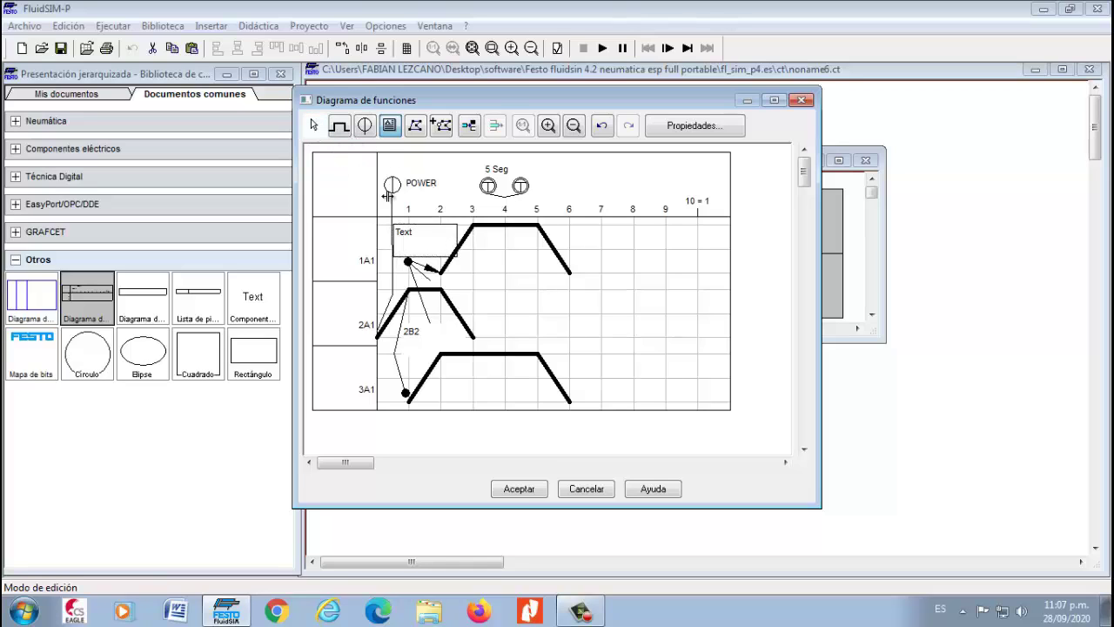
double_click(423, 243)
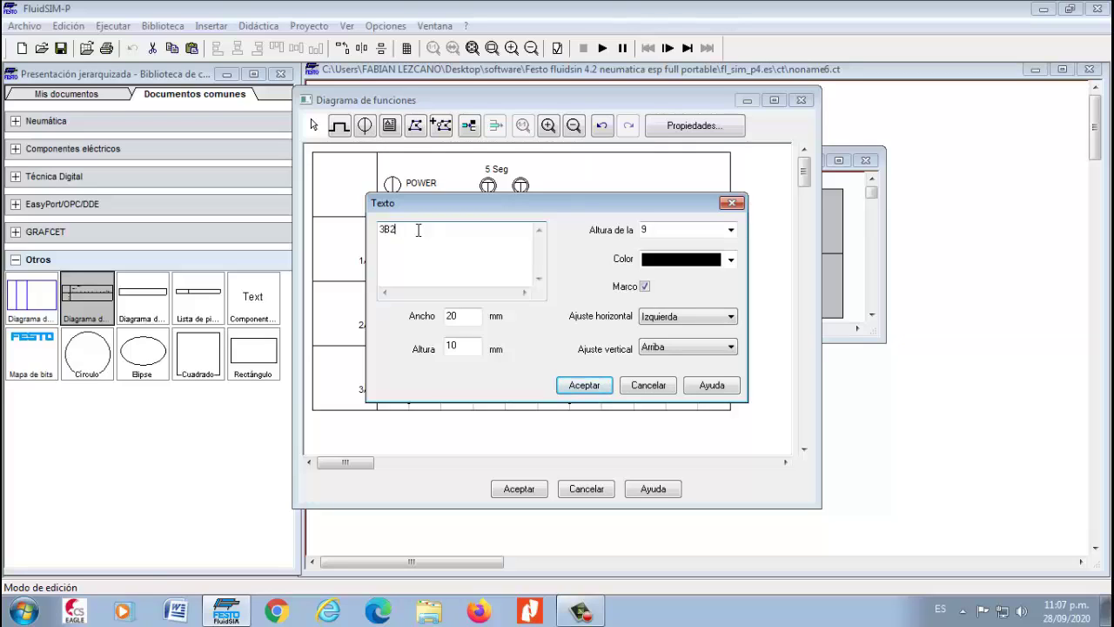
left_click(645, 286)
left_click(584, 385)
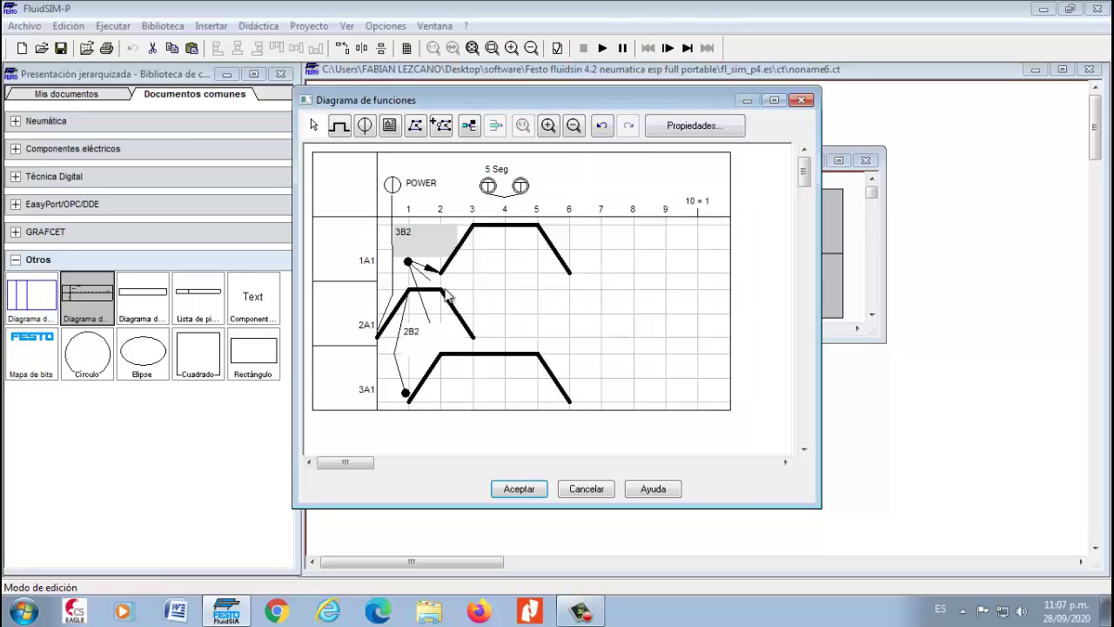
Move the 3B2 label closer to the signal dot in the 1A1 row and accept the function diagram.
left_click_drag(417, 239, 426, 261)
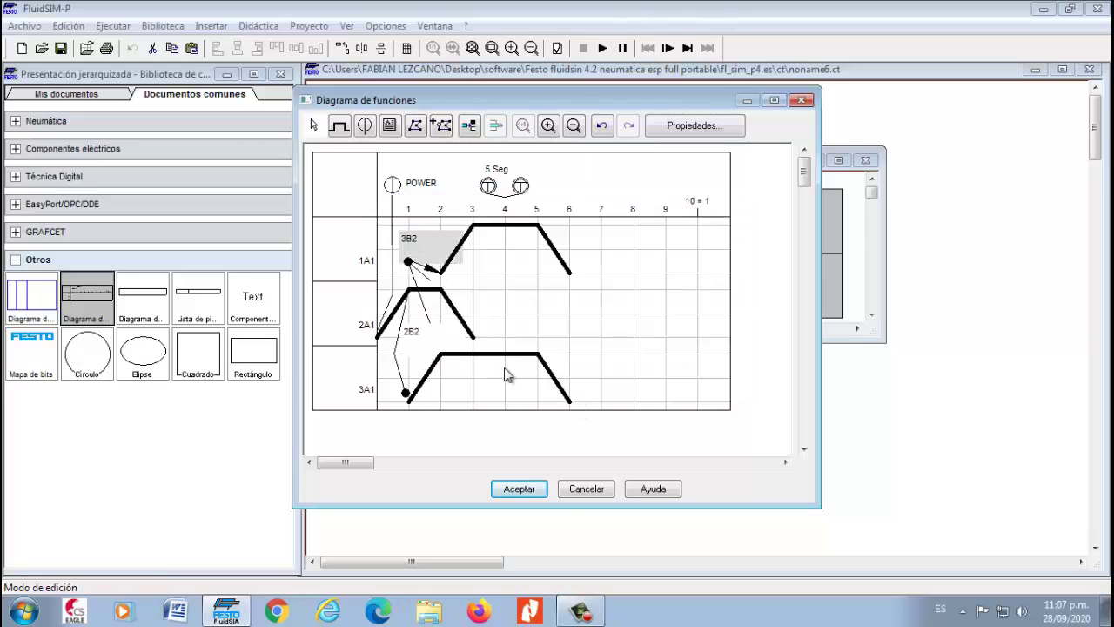
left_click(534, 442)
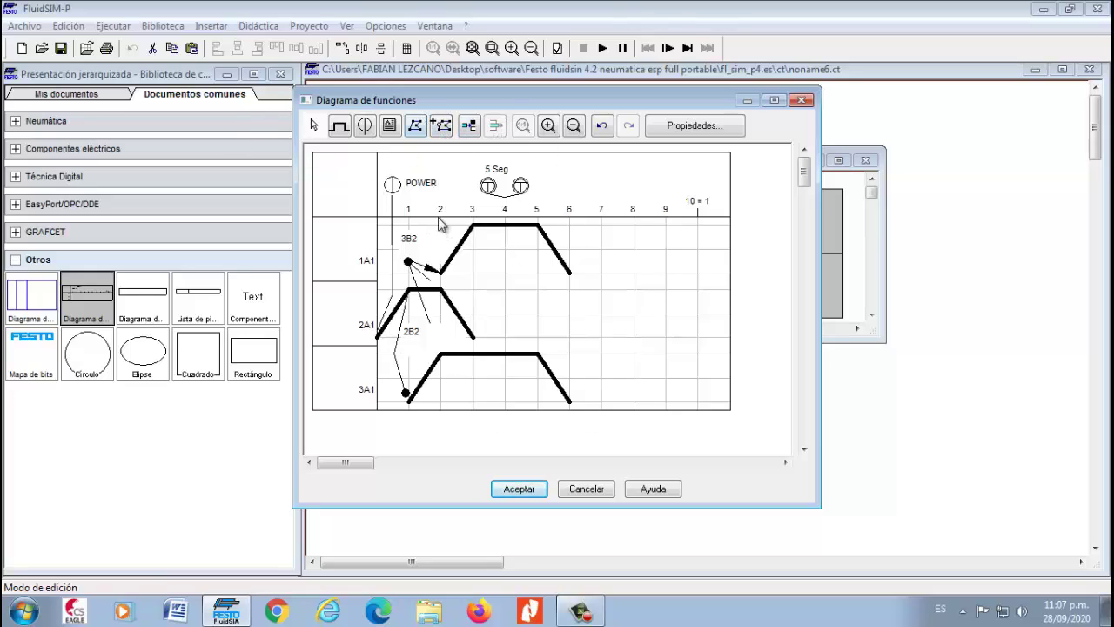
left_click(520, 489)
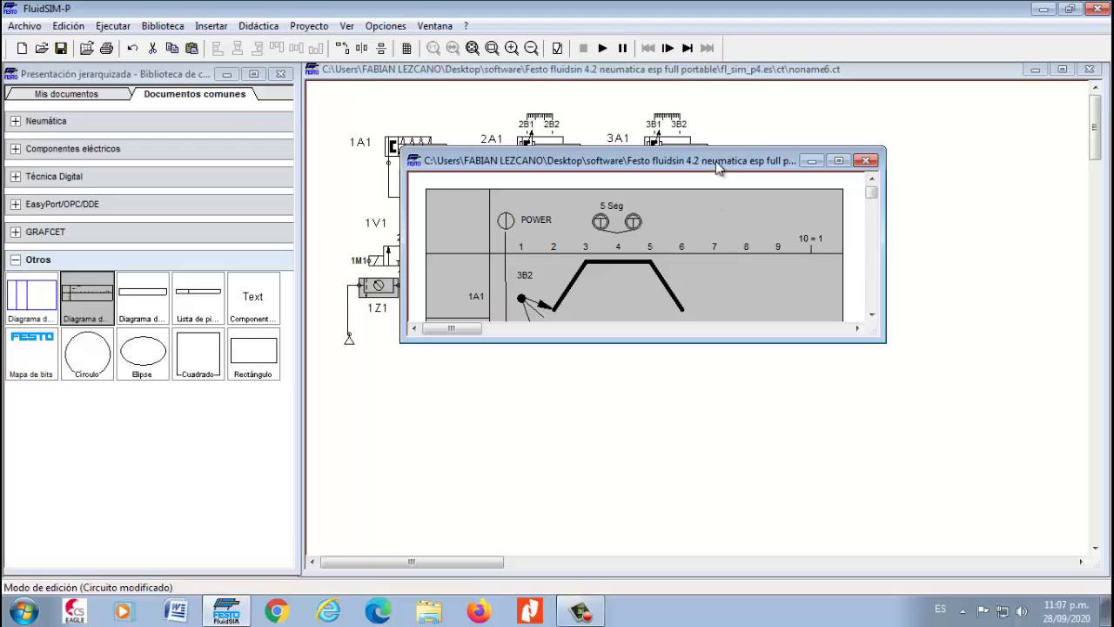
Move the function diagram into the pneumatic circuit drawing, beside the 3A1 cylinder circuit with a small gap between them.
left_click_drag(786, 281, 1068, 199)
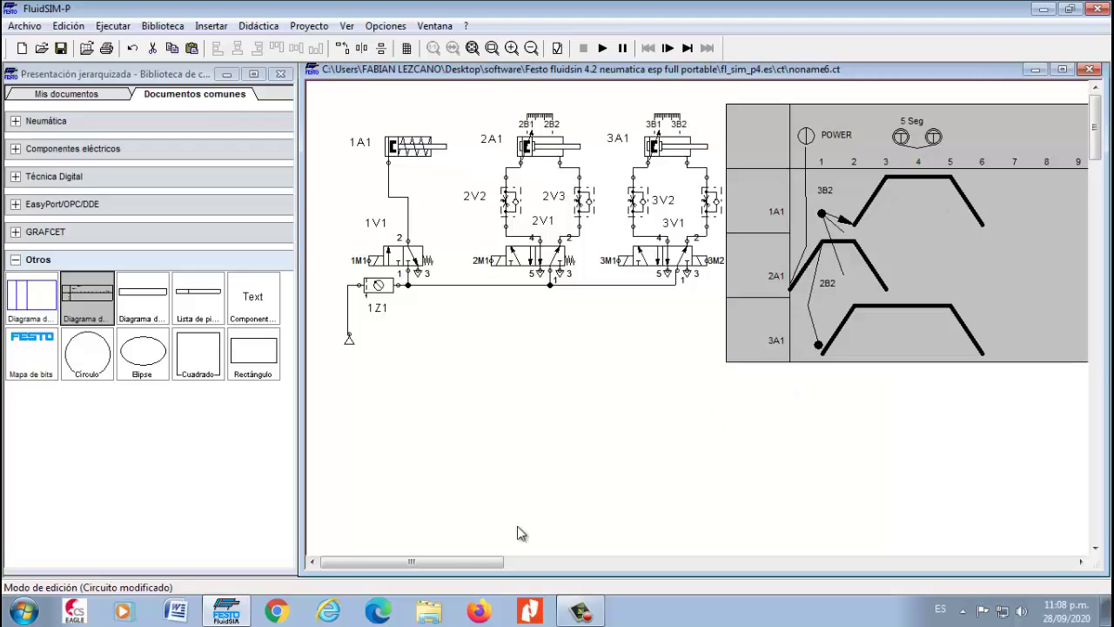
left_click_drag(465, 564, 500, 564)
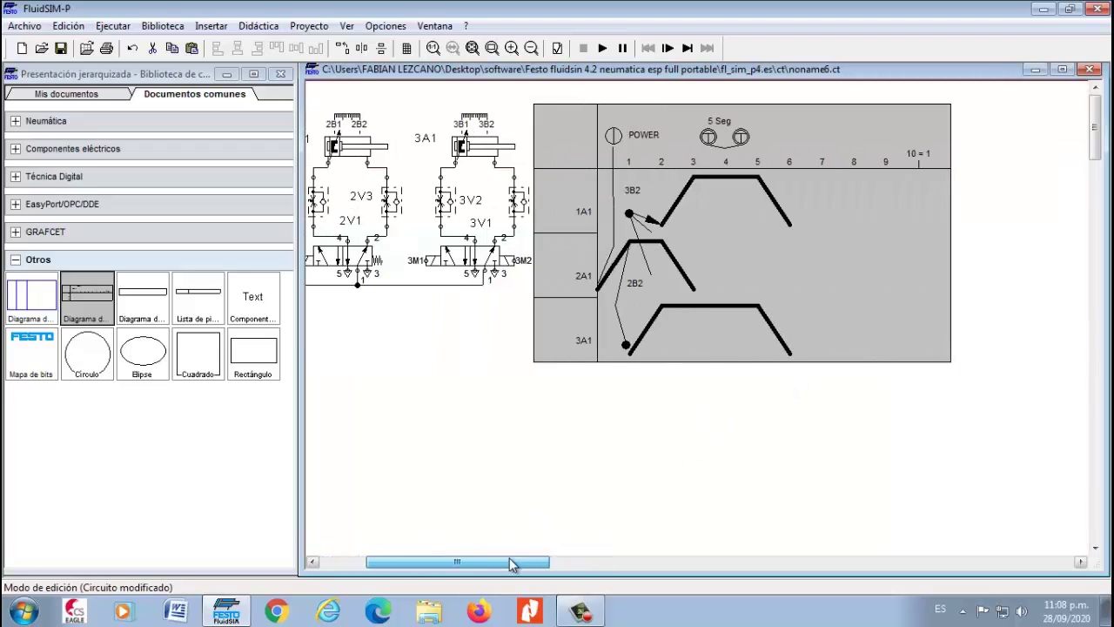
left_click_drag(703, 238, 797, 242)
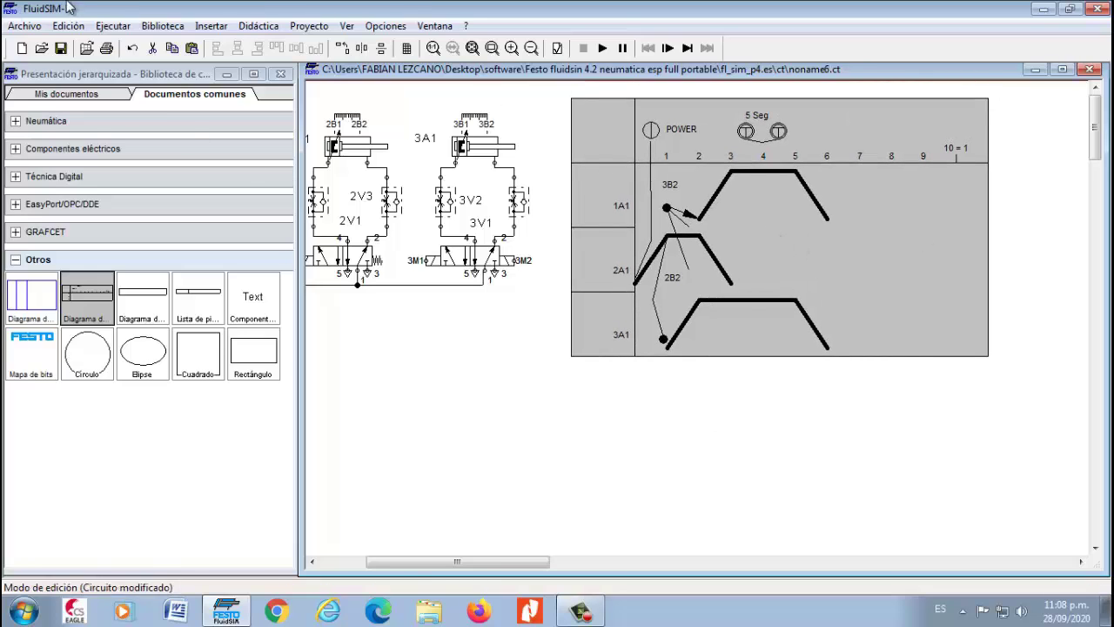
Set the drawing's standard paper size to DIN A4: 210 x 297 mm.
left_click(21, 27)
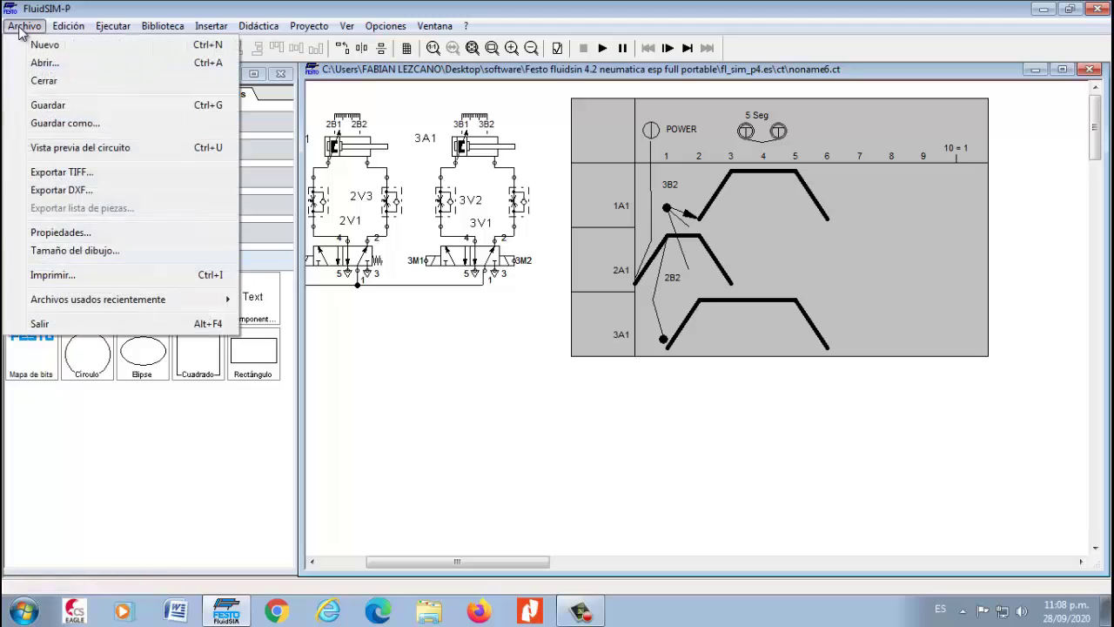
left_click(70, 251)
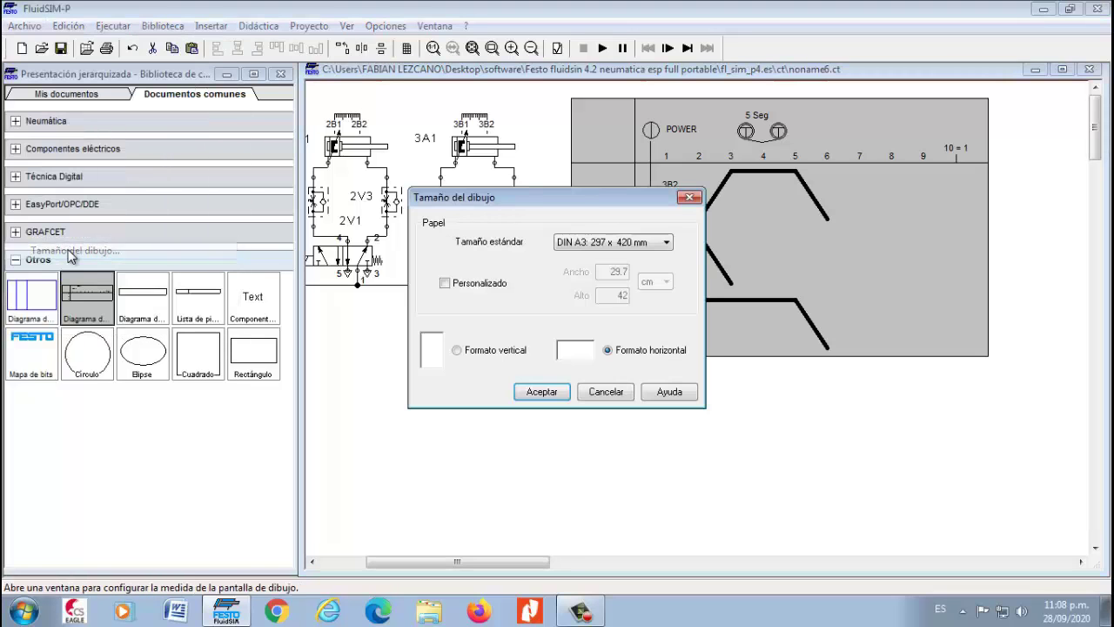
left_click(663, 244)
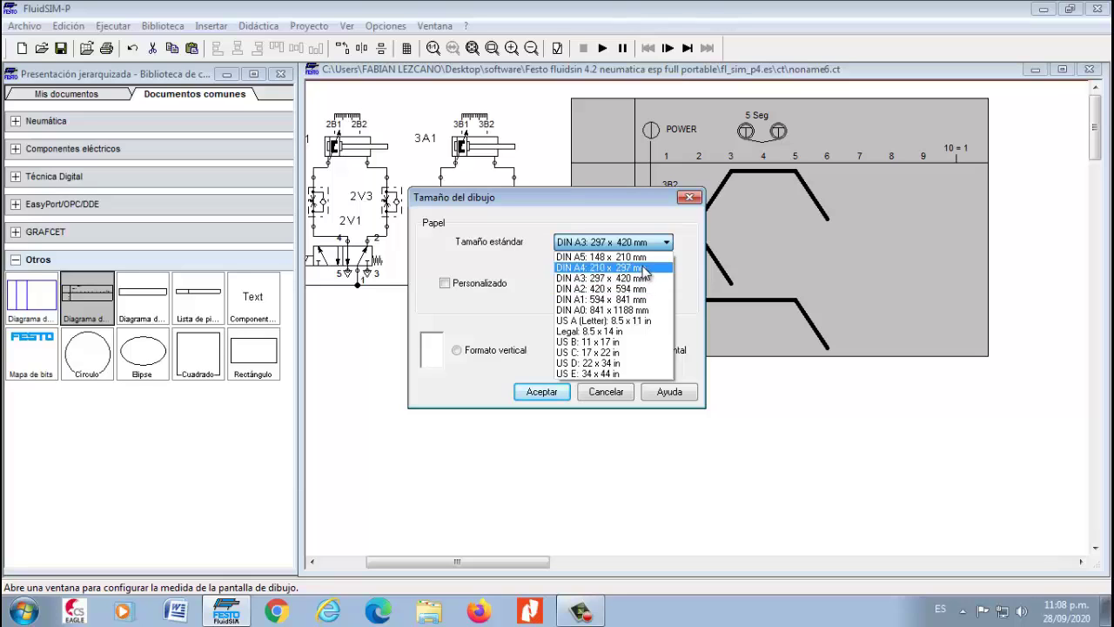
left_click(645, 269)
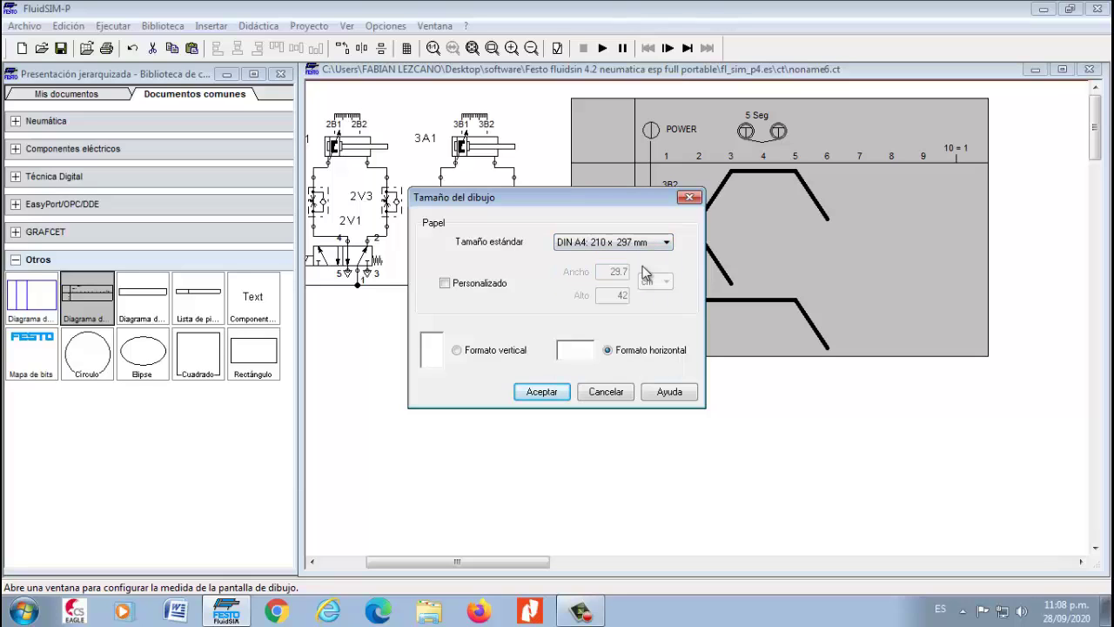
left_click(541, 392)
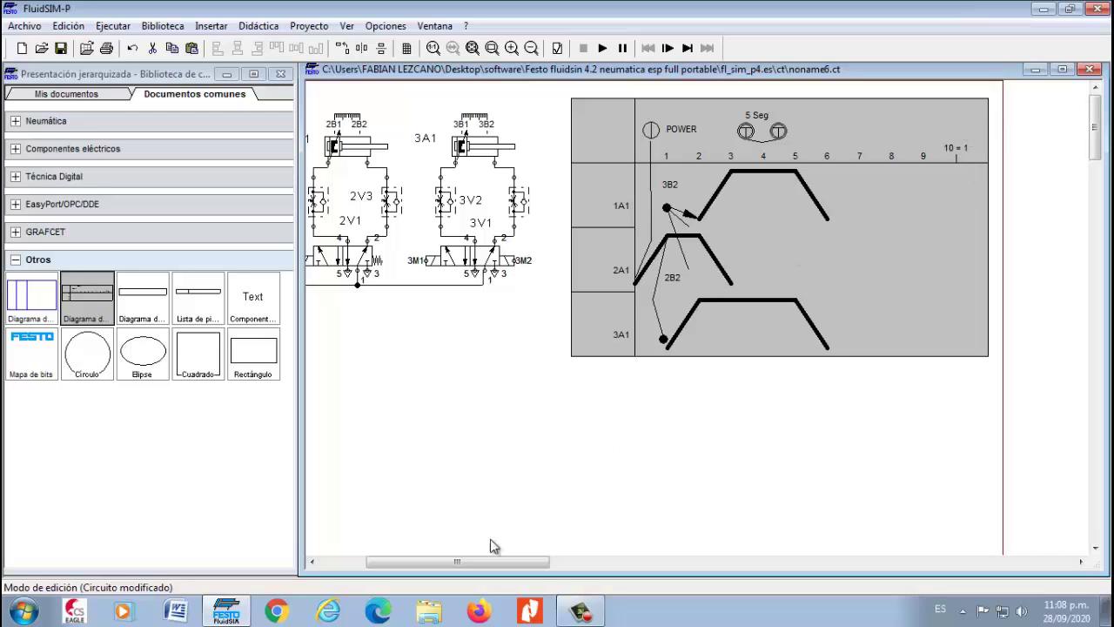
Add a 0V source and a +24V source from the electrical components below the pneumatic circuit.
left_click_drag(499, 563, 462, 551)
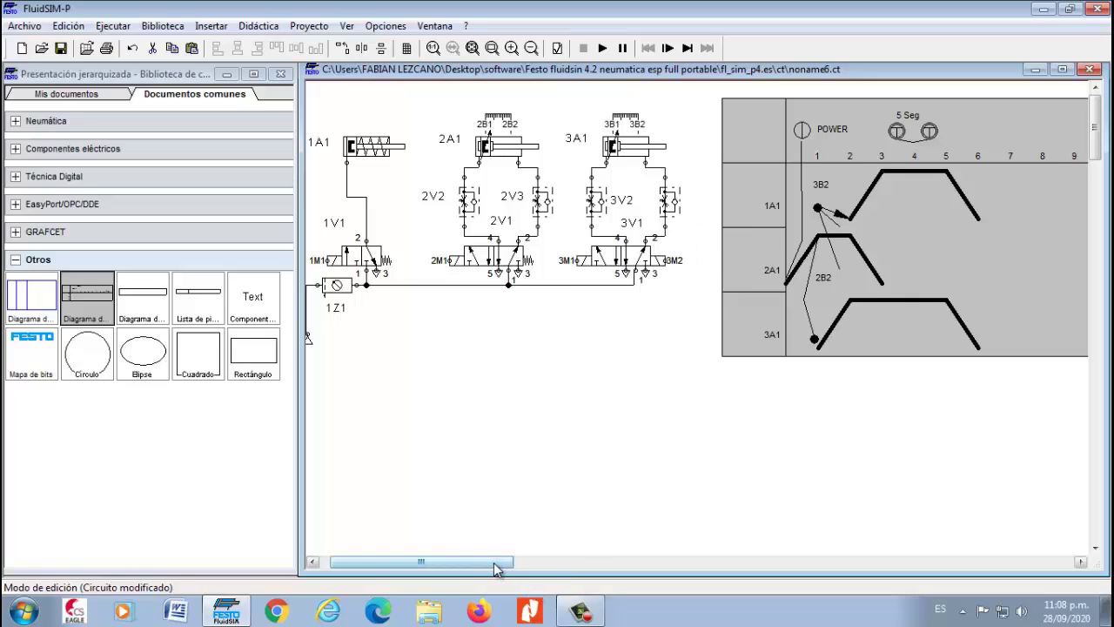
left_click_drag(498, 565, 475, 568)
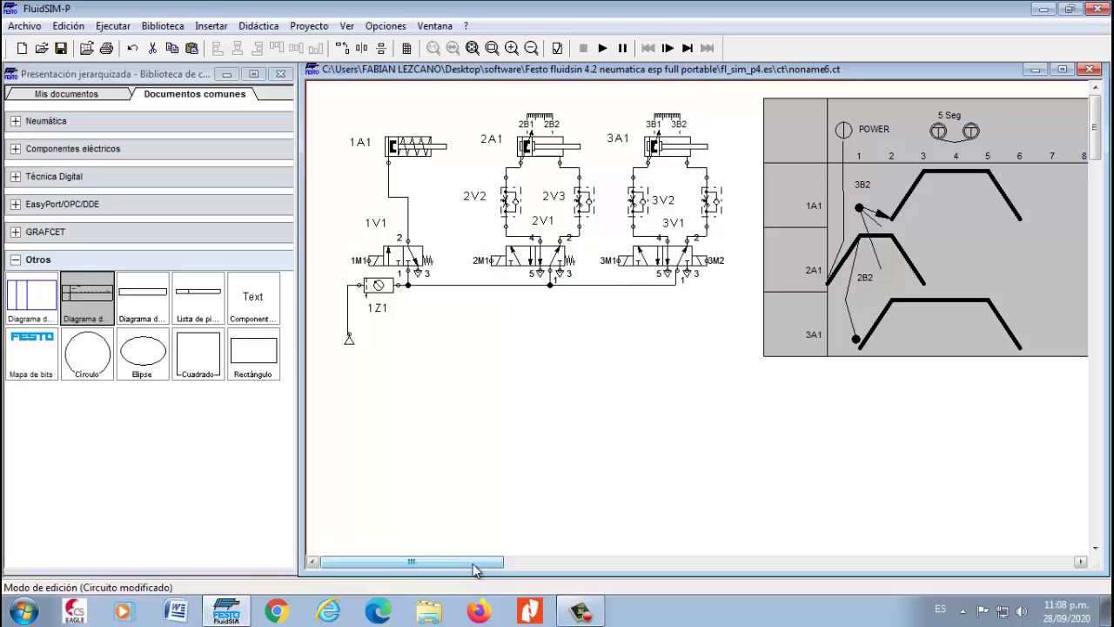
left_click(15, 260)
left_click(15, 149)
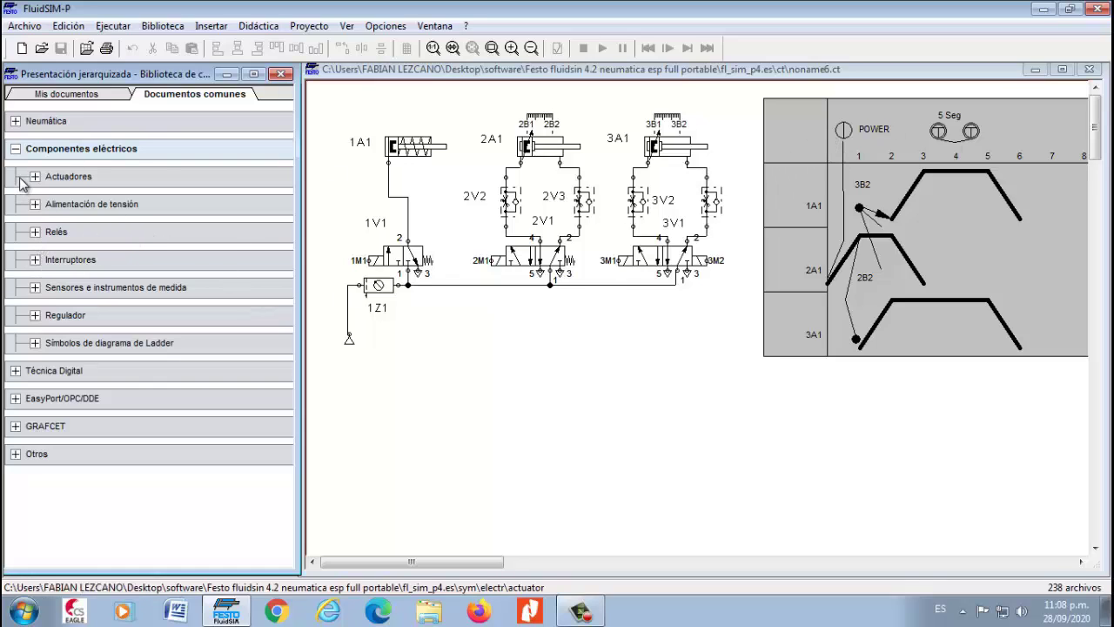
left_click(35, 204)
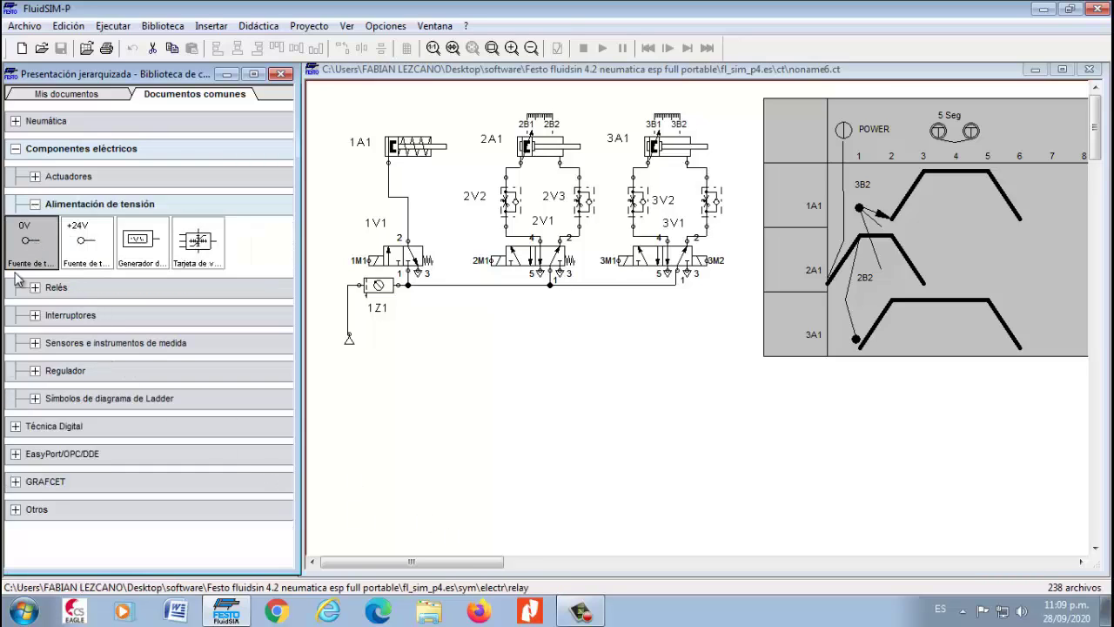
left_click_drag(30, 254, 376, 546)
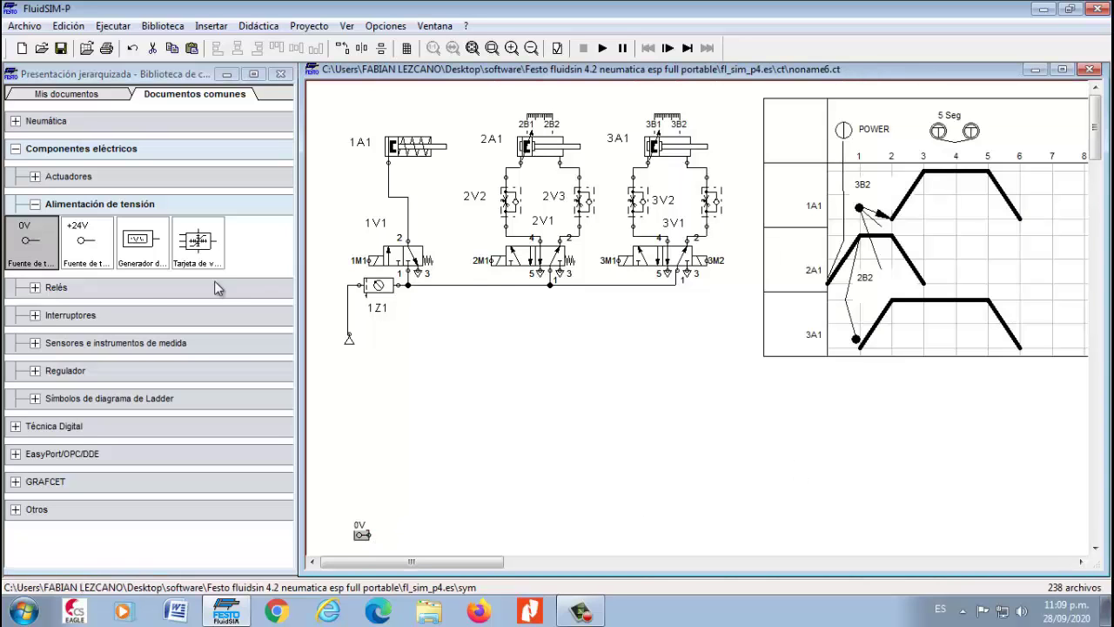
left_click_drag(80, 237, 385, 349)
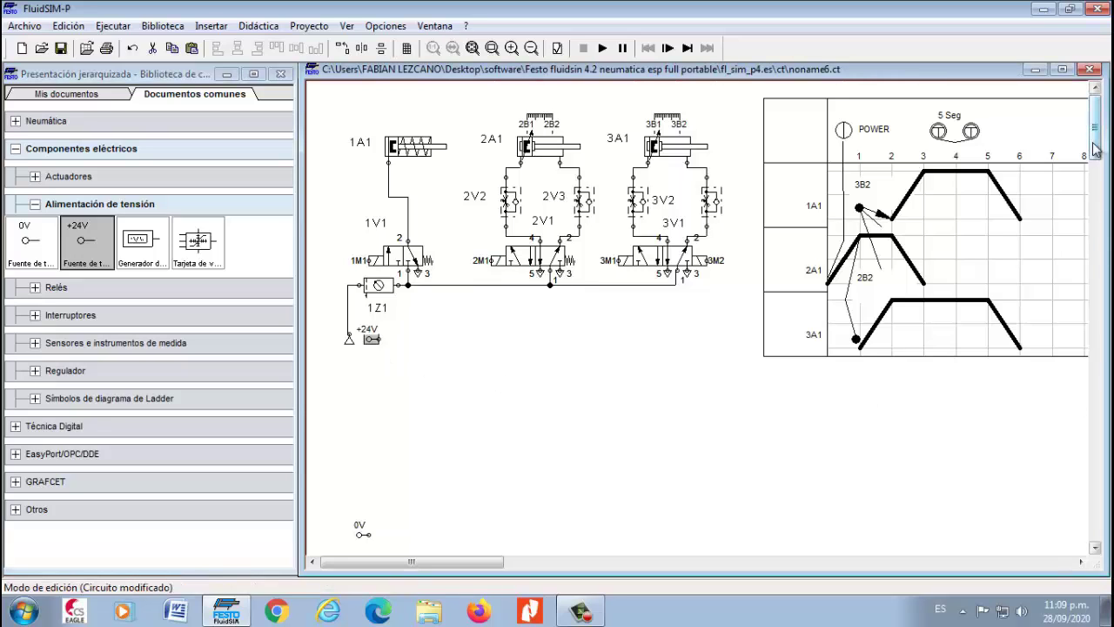
Reposition the 0V source near the sheet's lower edge and the +24V source below the compressed air supply.
left_click_drag(1095, 148, 1095, 181)
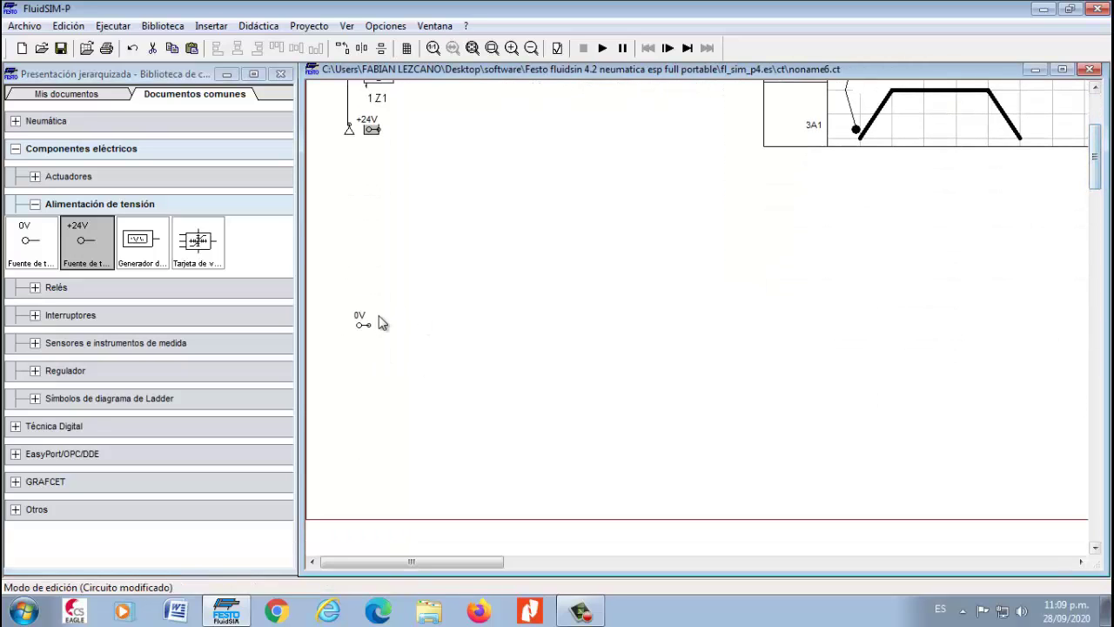
left_click_drag(361, 376, 339, 485)
left_click_drag(372, 131, 338, 191)
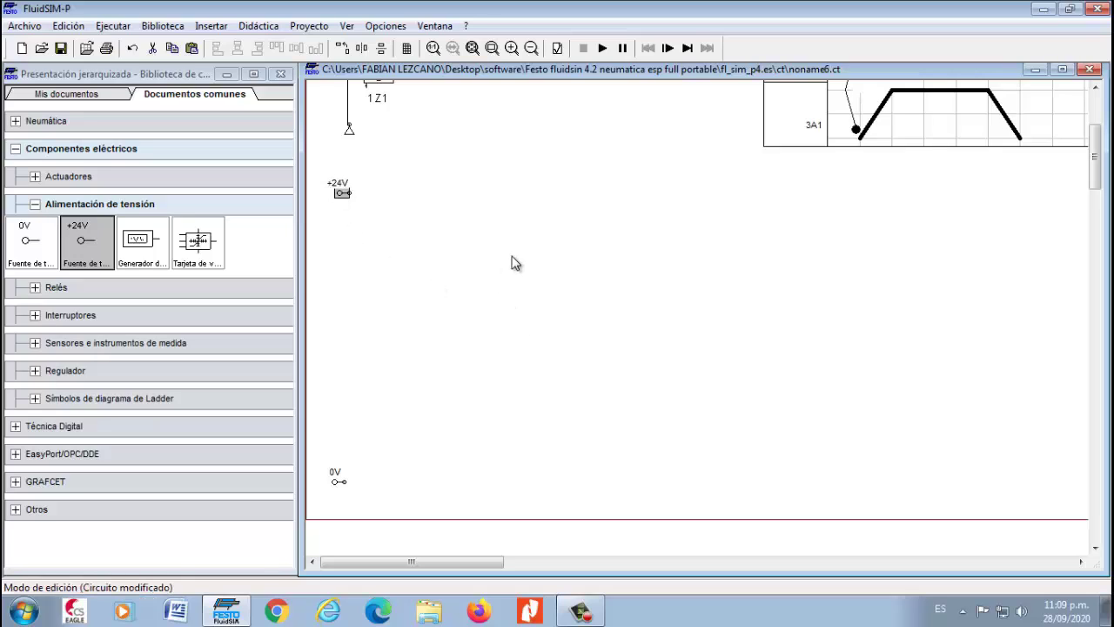
left_click(35, 204)
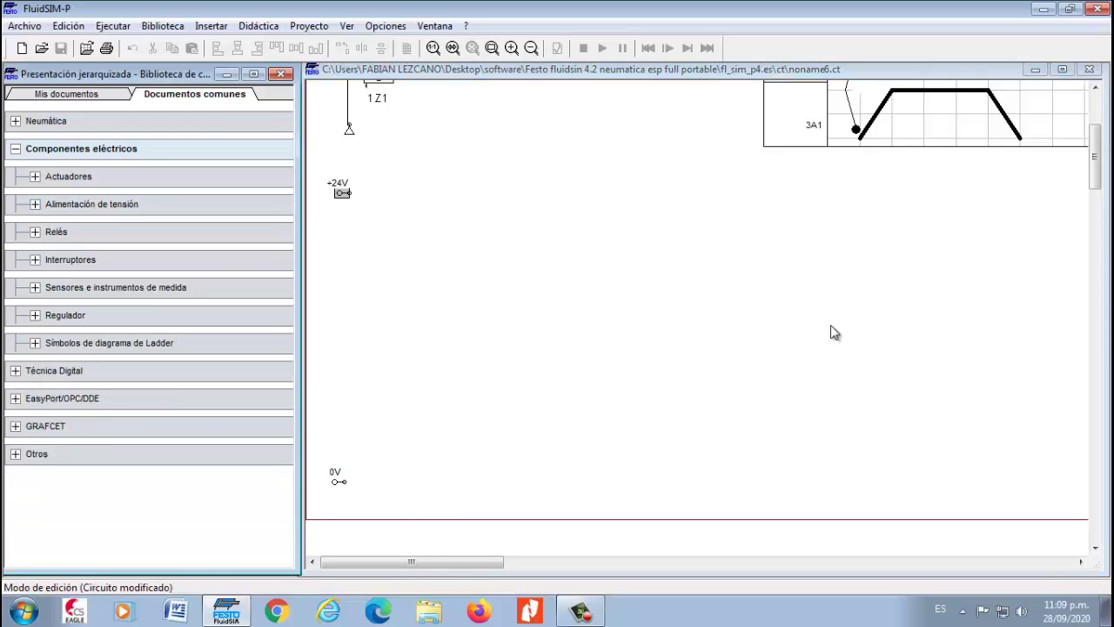
Add a manually actuated make-contact pushbutton, Pulsador (Obturador), and position it just below the +24V source.
left_click_drag(1096, 175, 1096, 146)
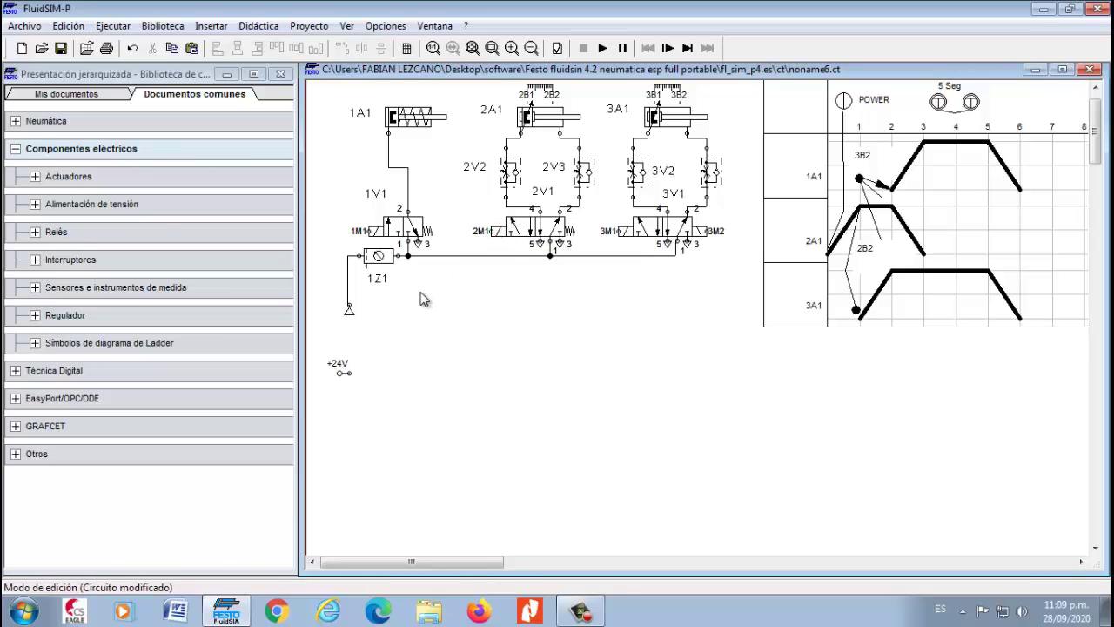
left_click(35, 259)
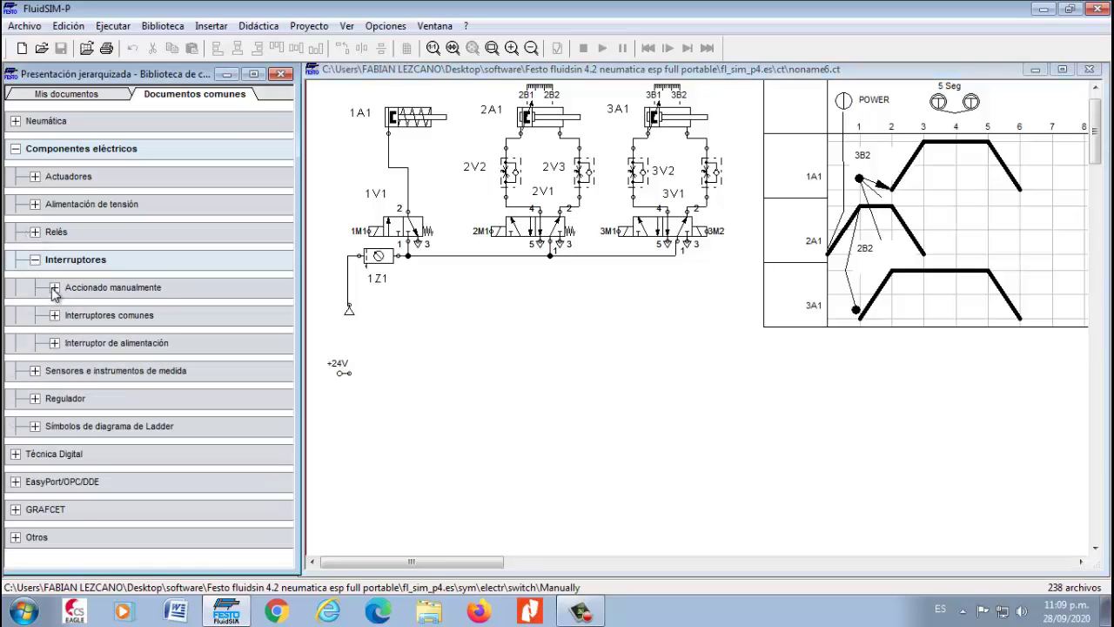
left_click(54, 288)
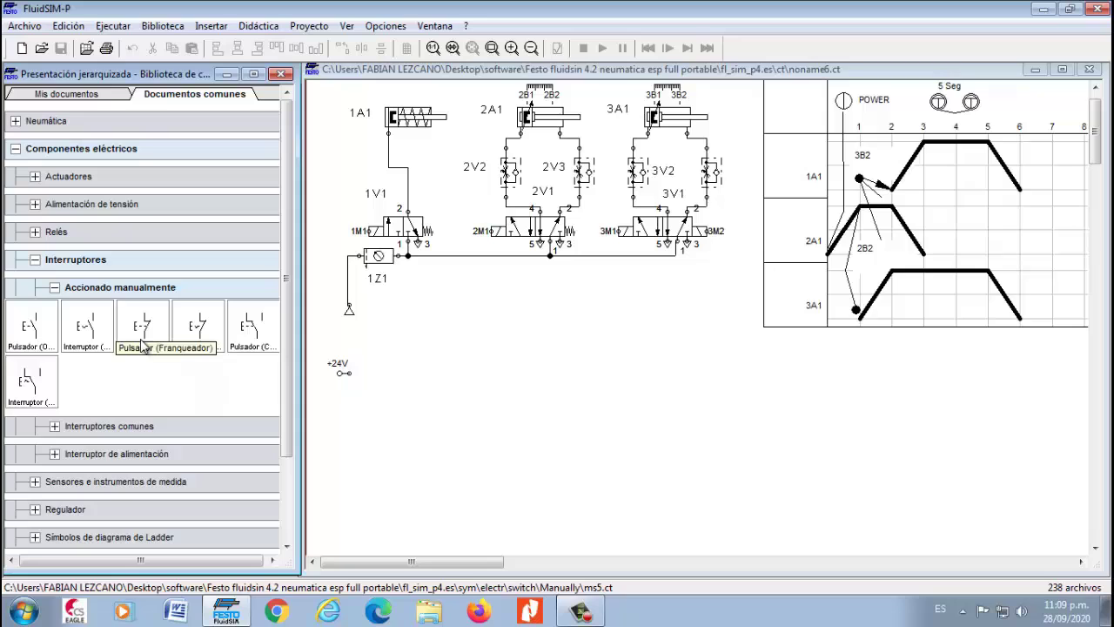
left_click(29, 334)
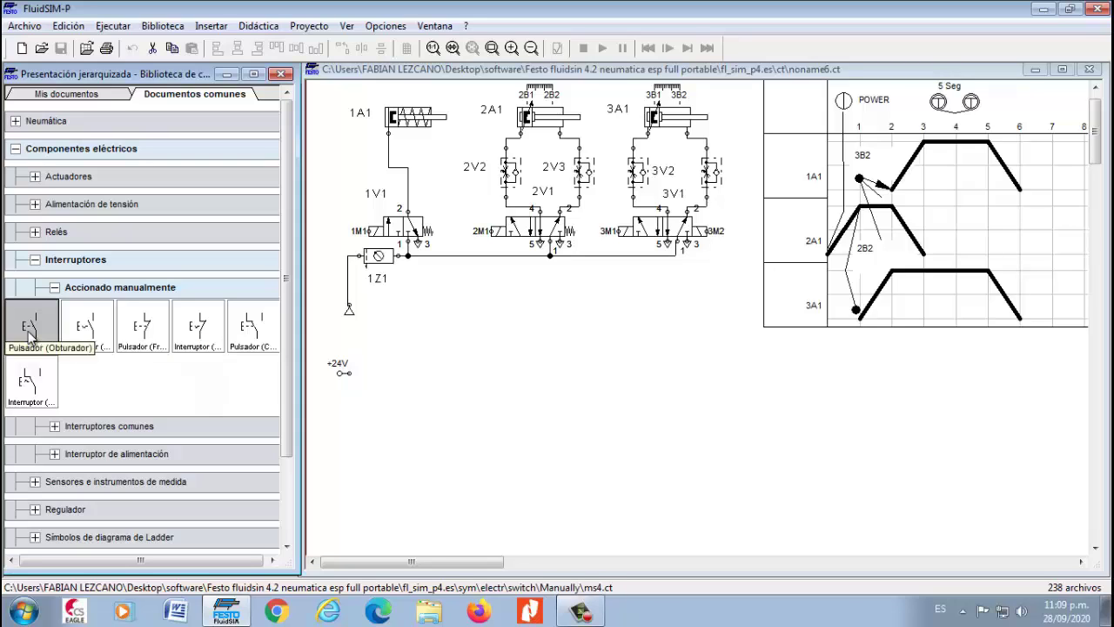
left_click_drag(30, 334, 362, 401)
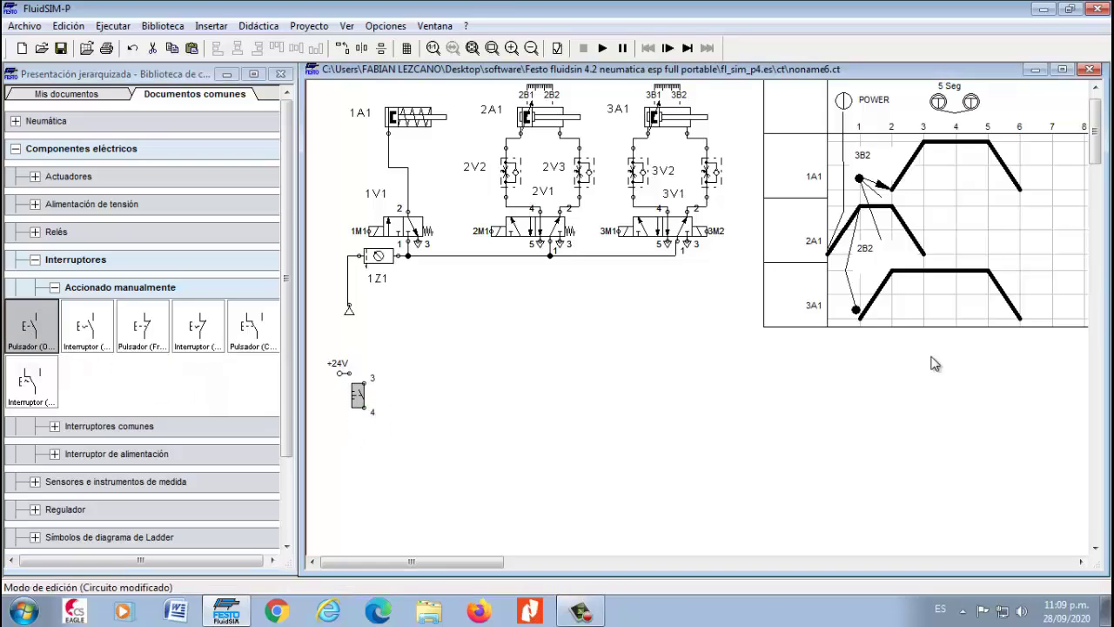
left_click_drag(1097, 156, 1098, 179)
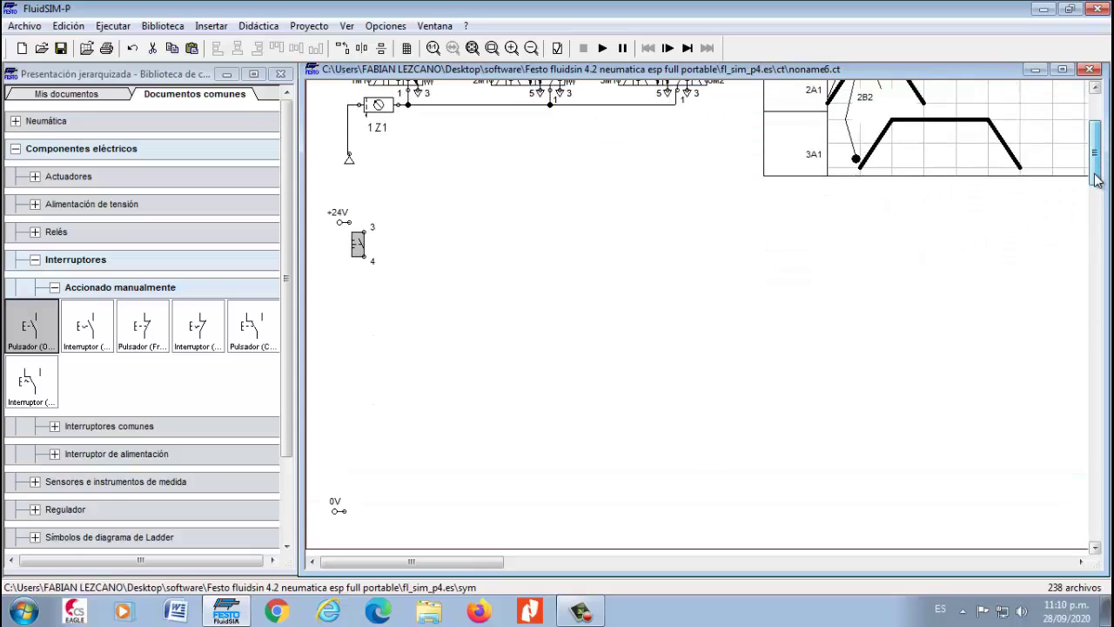
left_click_drag(358, 245, 368, 276)
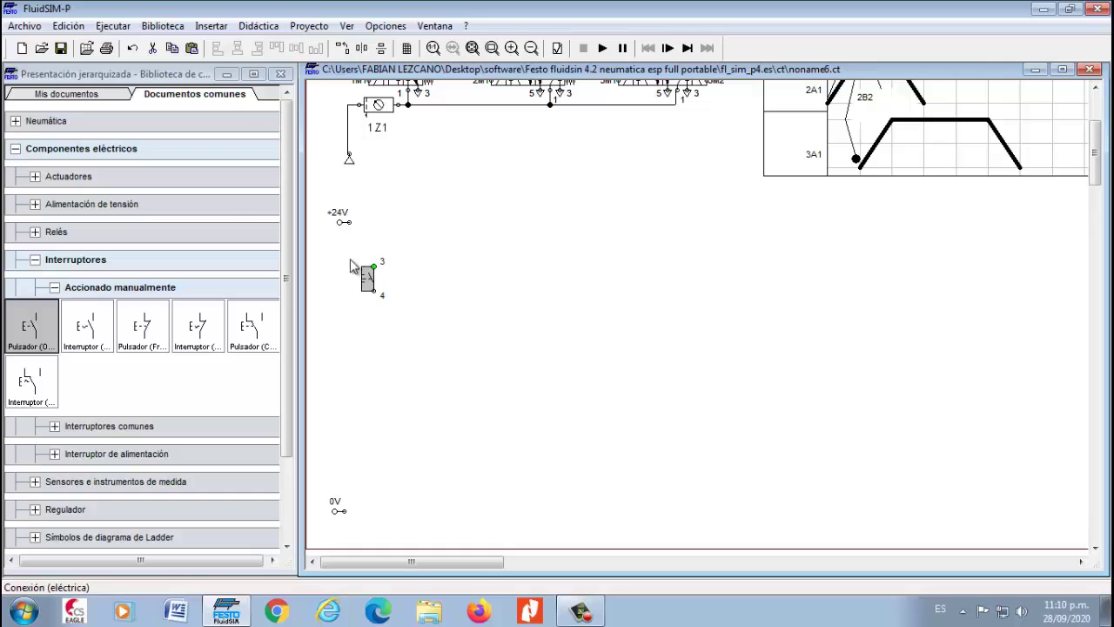
Place a relay coil, Relé, just above the 0V source.
left_click(54, 287)
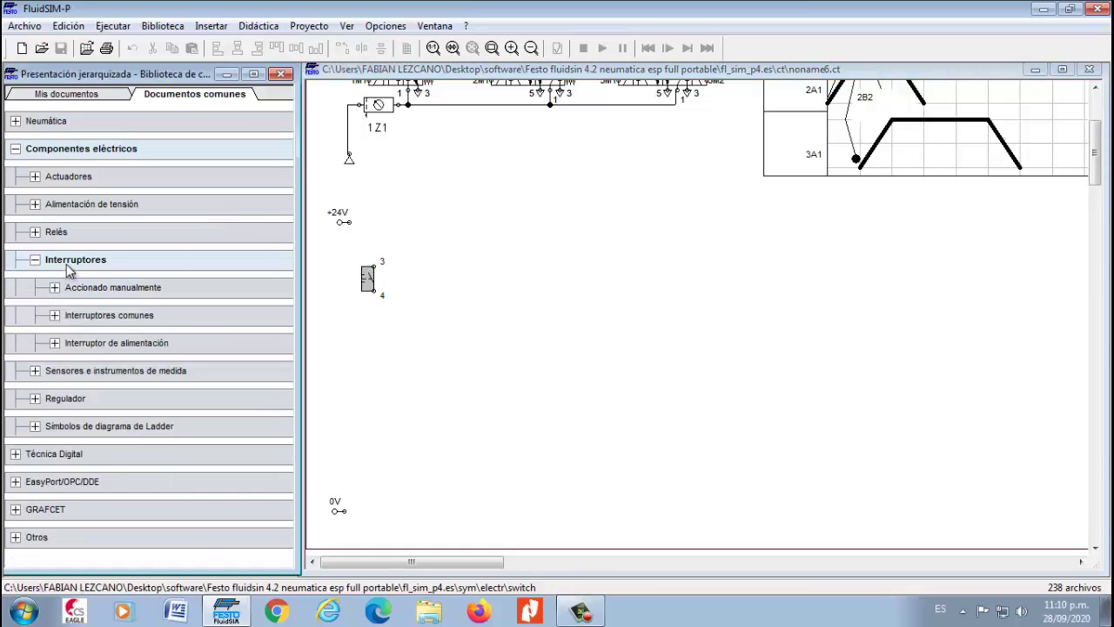
left_click(34, 232)
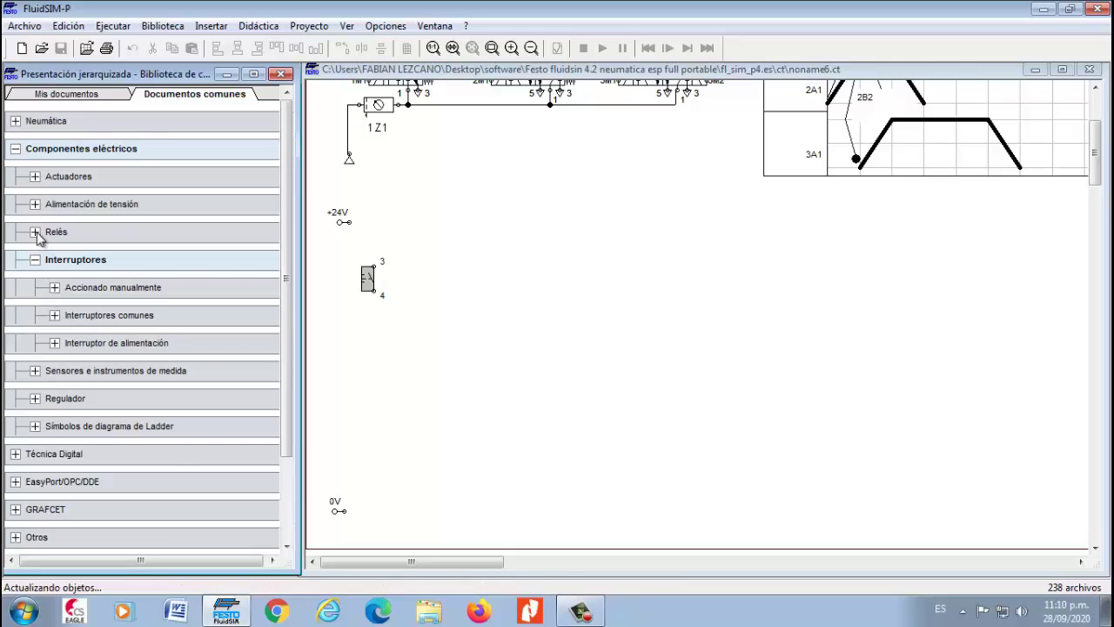
left_click_drag(33, 273, 383, 475)
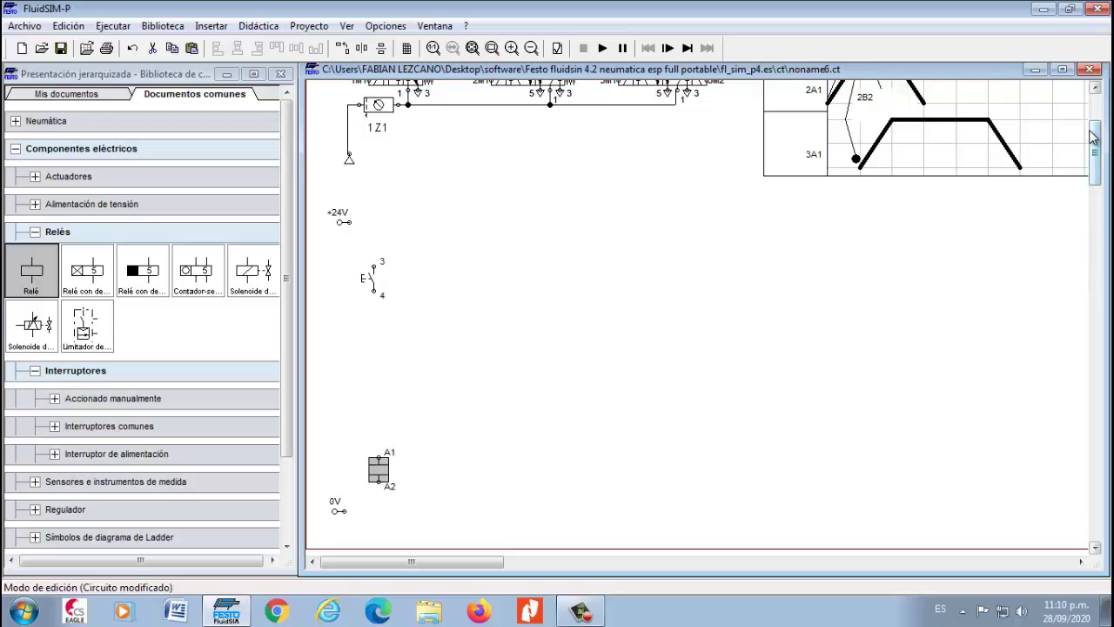
Wire the +24V source through the pushbutton and relay coil to the 0V source, with the coil aligned under the pushbutton.
left_click_drag(1099, 157, 1098, 118)
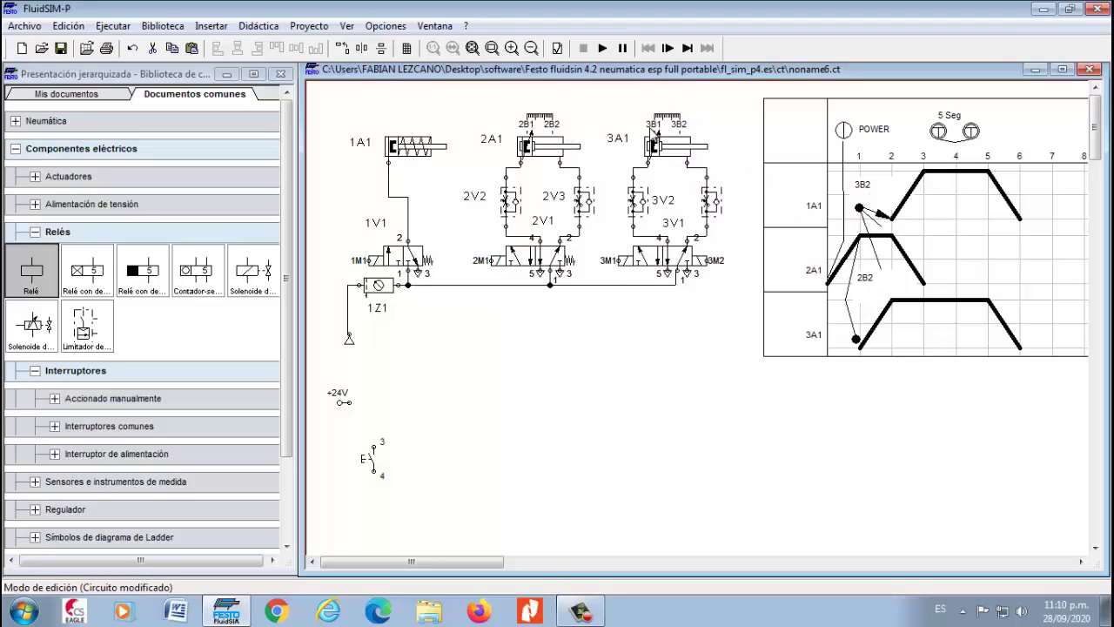
mouse_move(660, 157)
scroll(1099, 156, "down", 3)
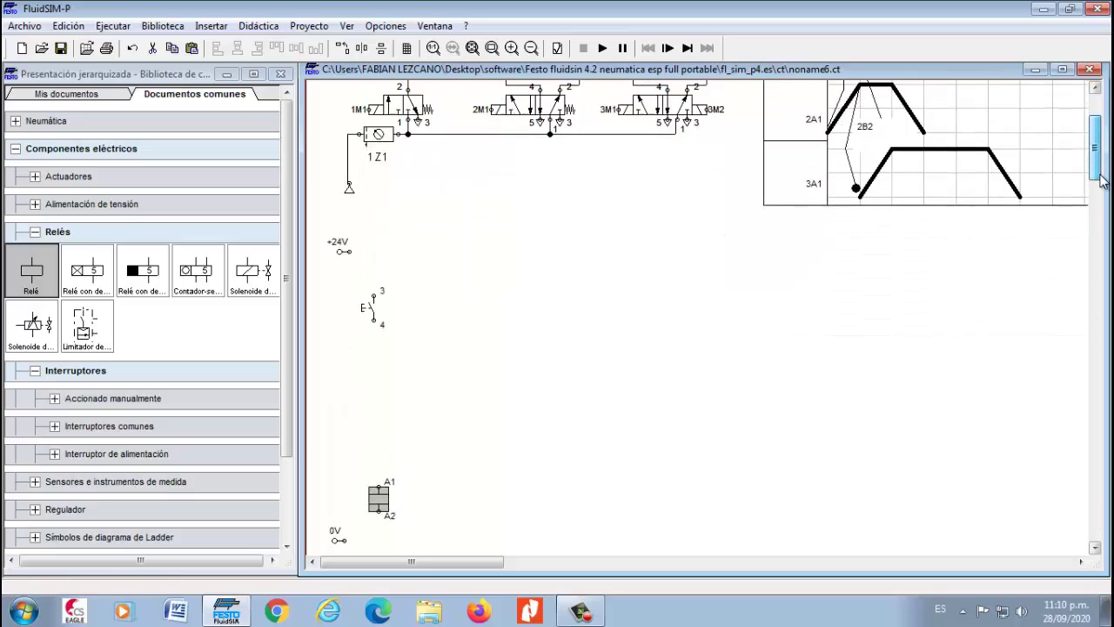
left_click(370, 292)
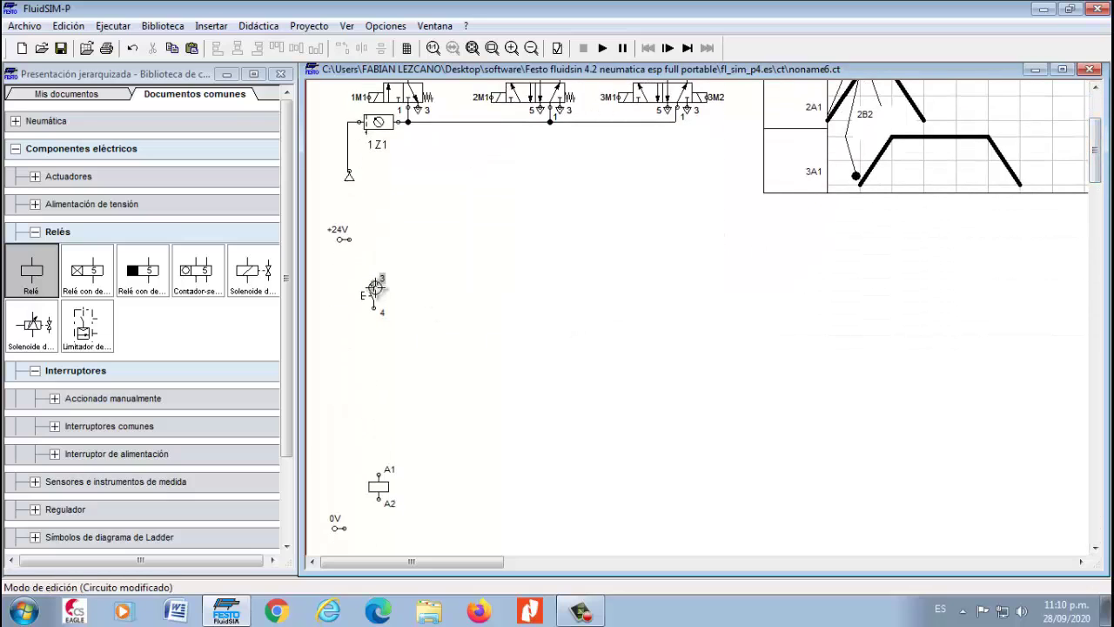
left_click_drag(349, 239, 374, 282)
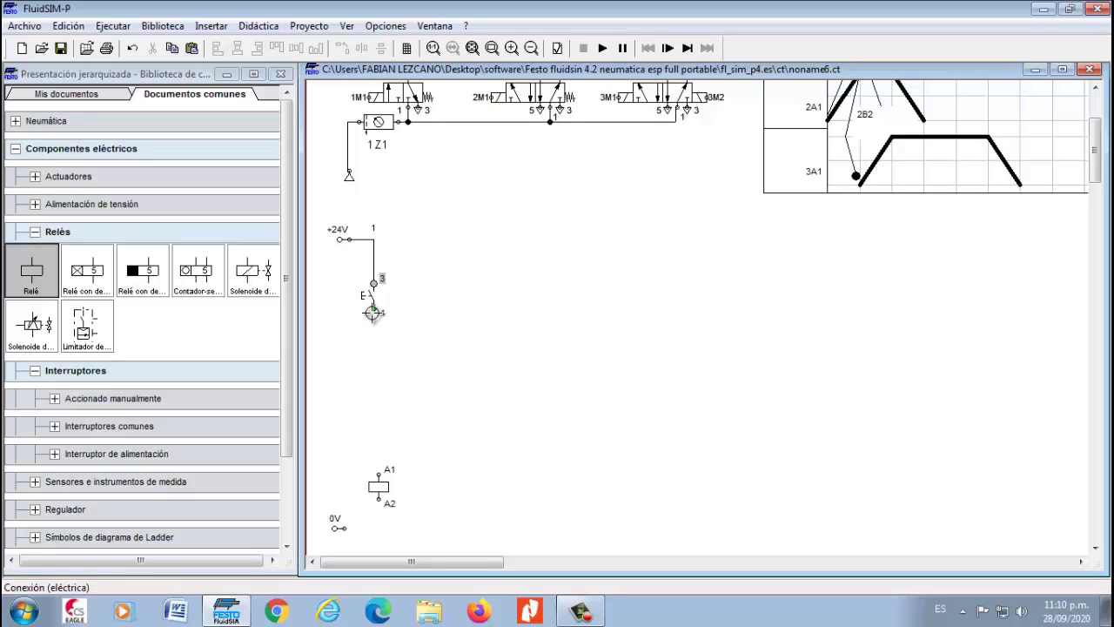
mouse_move(372, 312)
left_mouse_down()
mouse_move(380, 471)
mouse_move(345, 528)
left_mouse_up()
left_click(377, 480)
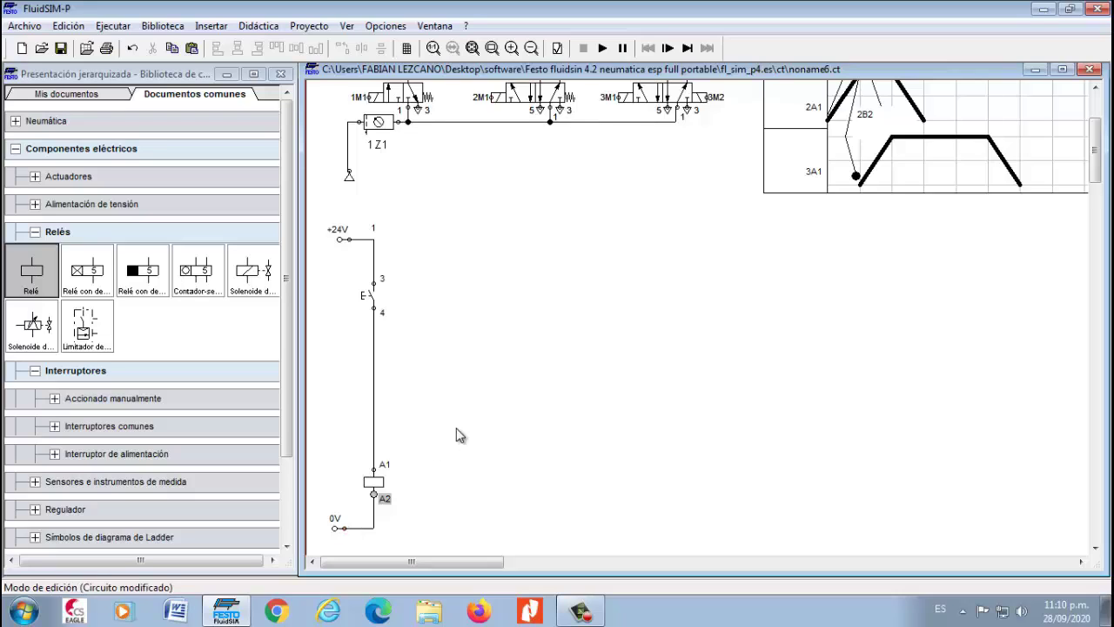
Label the relay coil above the 0V source K1.
double_click(378, 486)
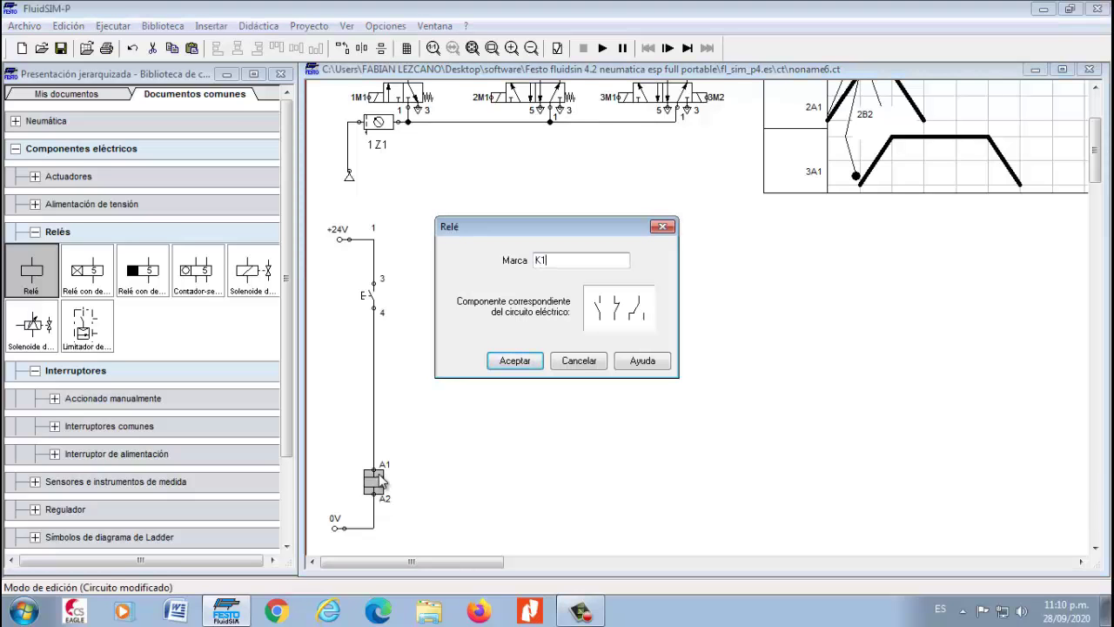
left_click(533, 361)
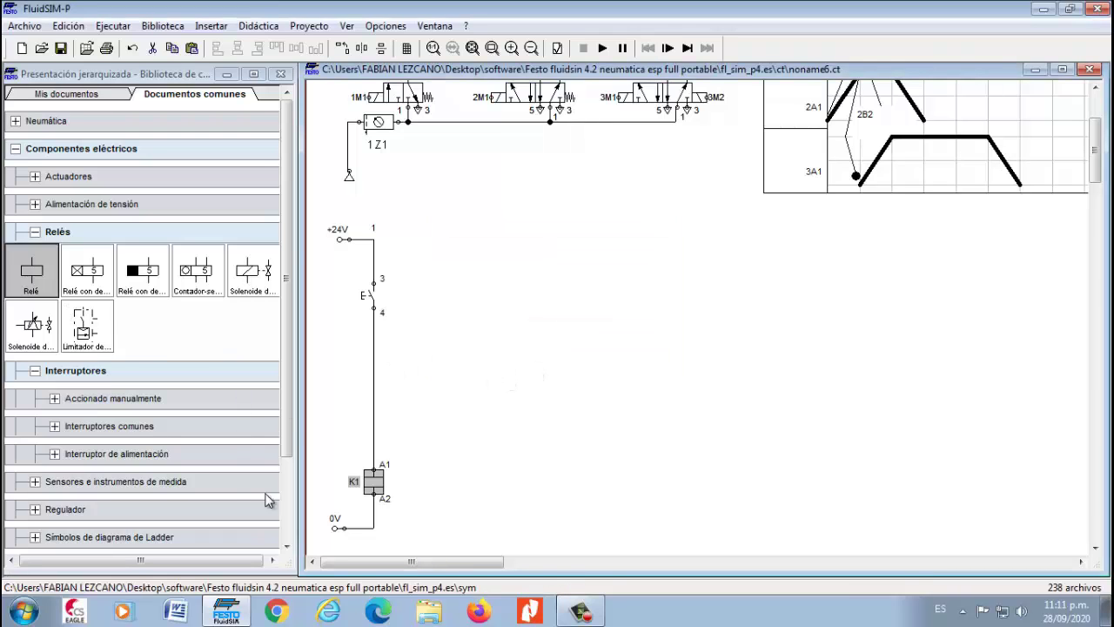
Add a common make contact, Obturador, wired in parallel with the pushbutton, and label it K1.
left_click(35, 232)
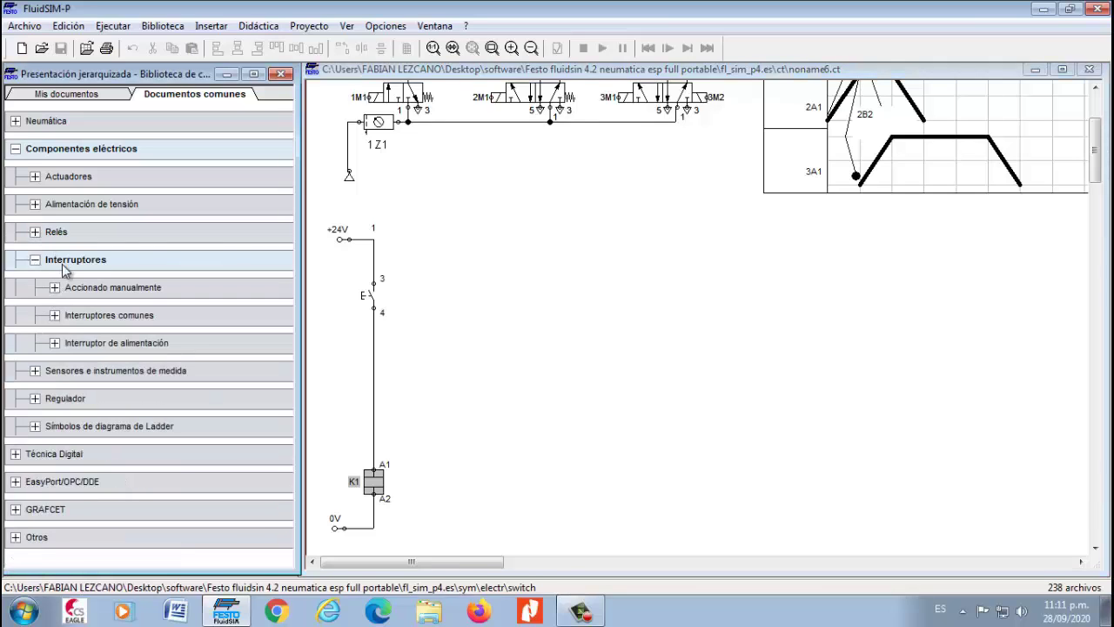
left_click(54, 316)
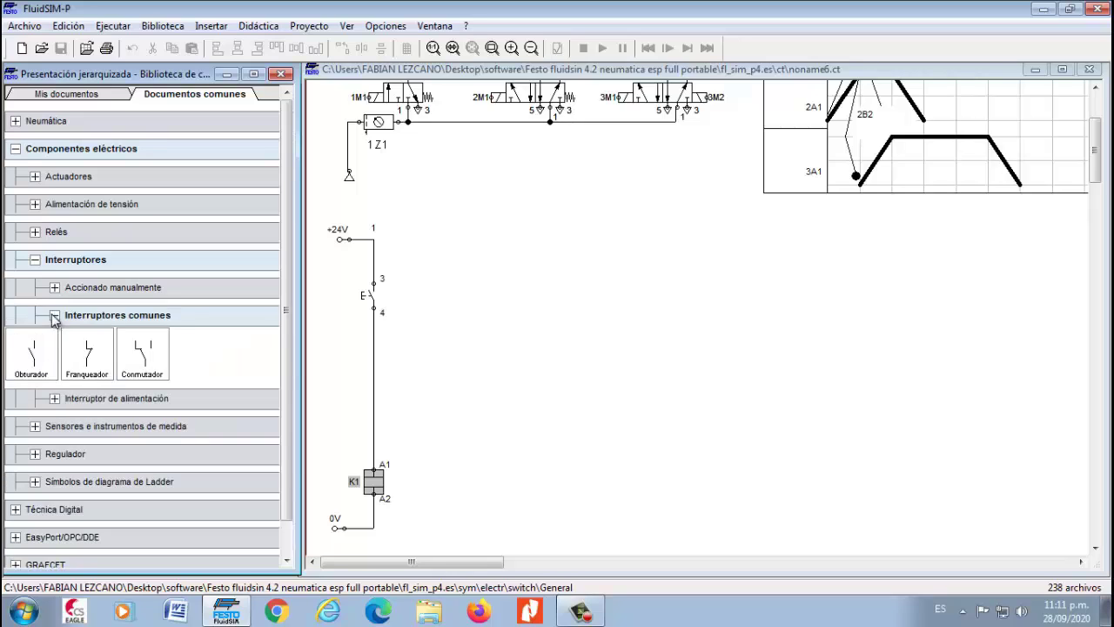
left_click_drag(33, 365, 374, 332)
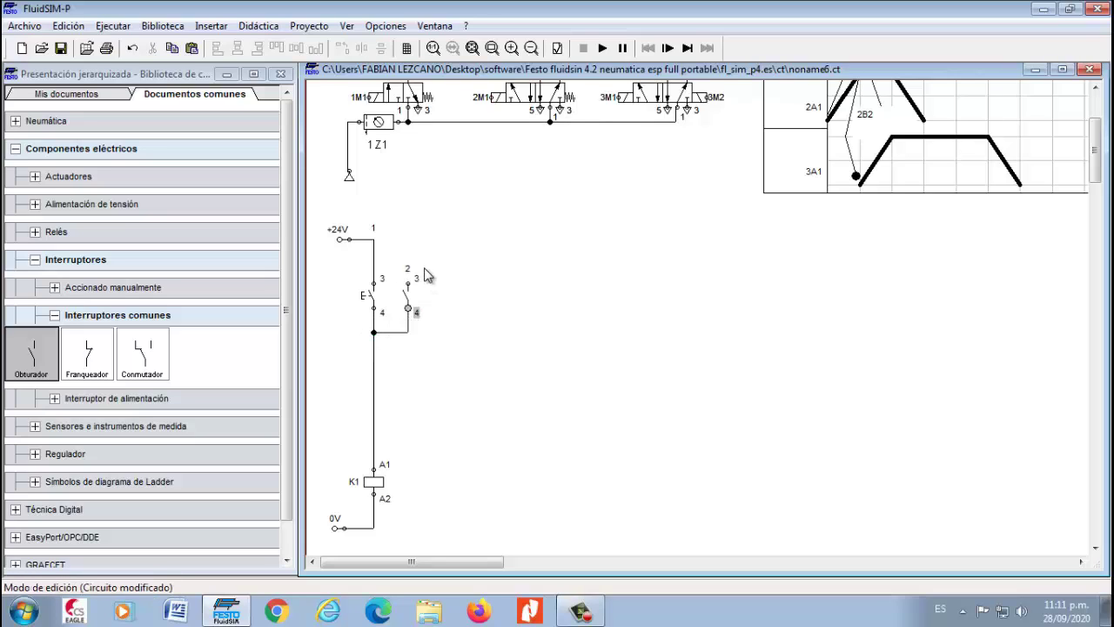
left_click_drag(407, 283, 374, 259)
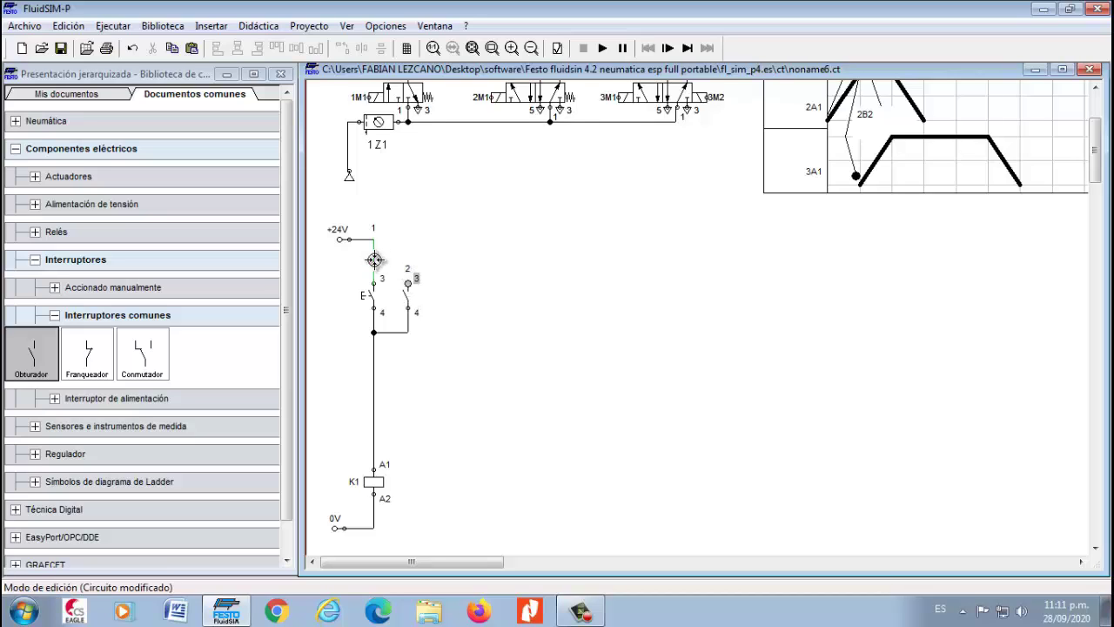
double_click(407, 301)
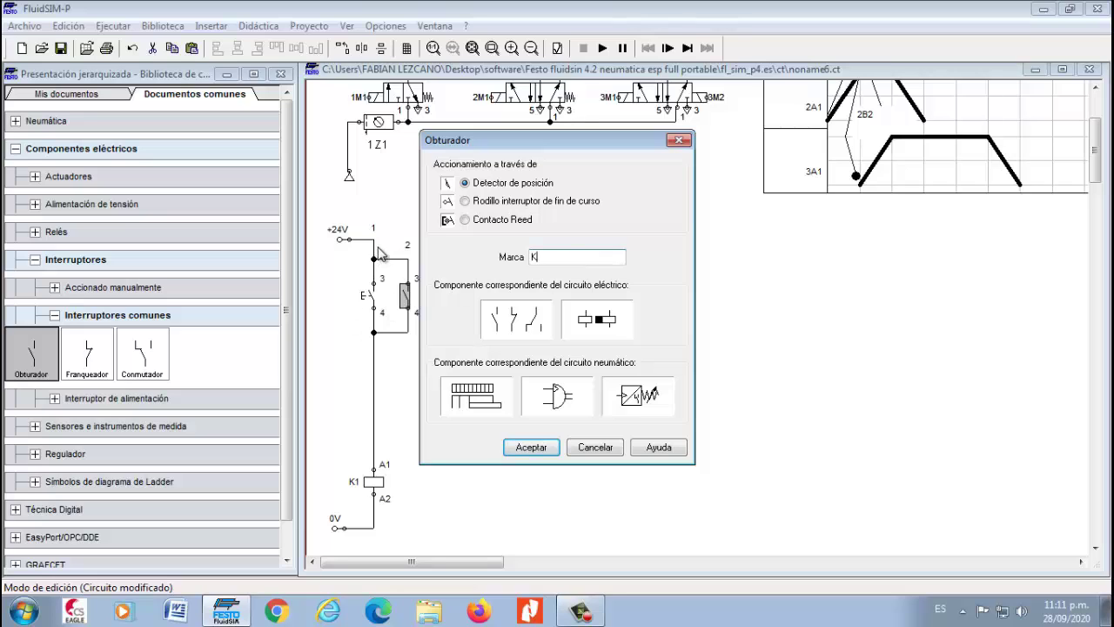
type("K1")
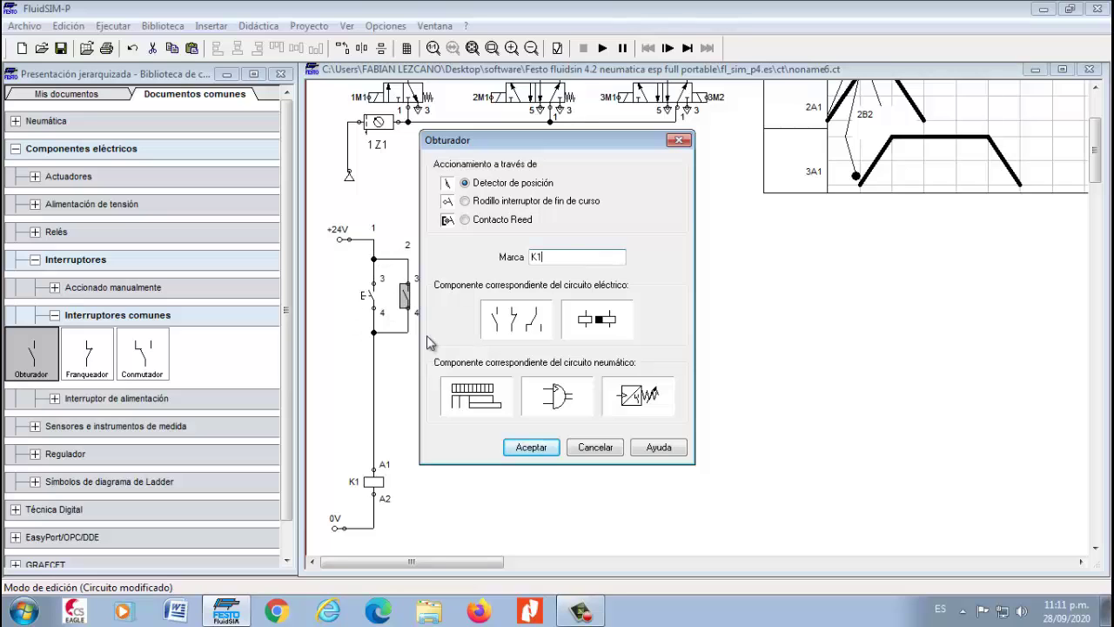
left_click(533, 450)
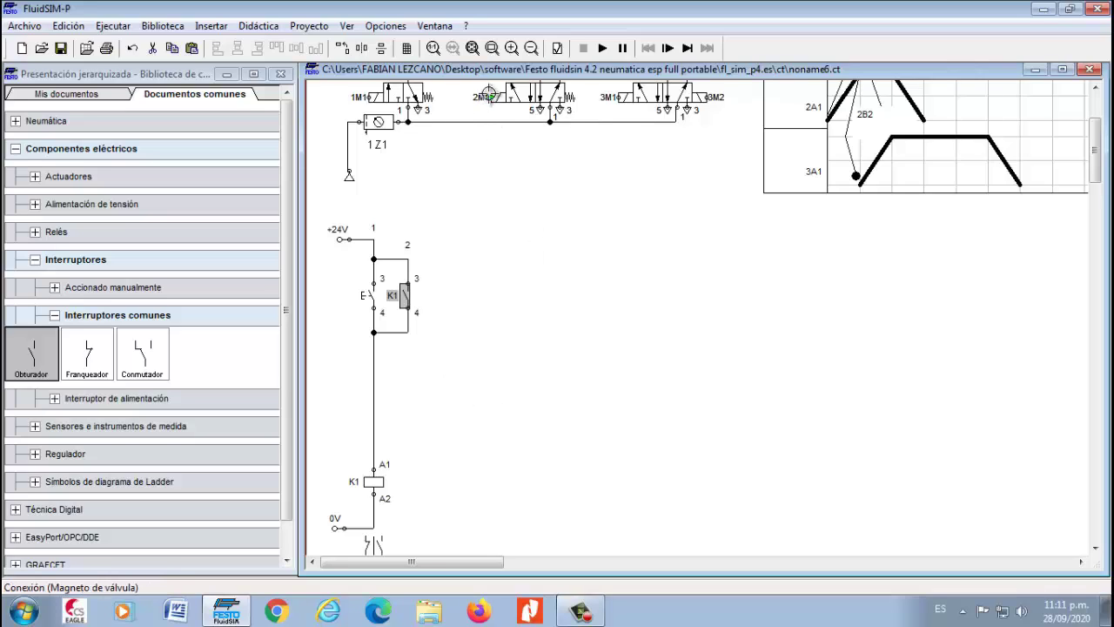
Add another Obturador make contact in a new branch fed from the +24V line beside the holding contact, and label it K1.
left_click_drag(1097, 183, 1096, 161)
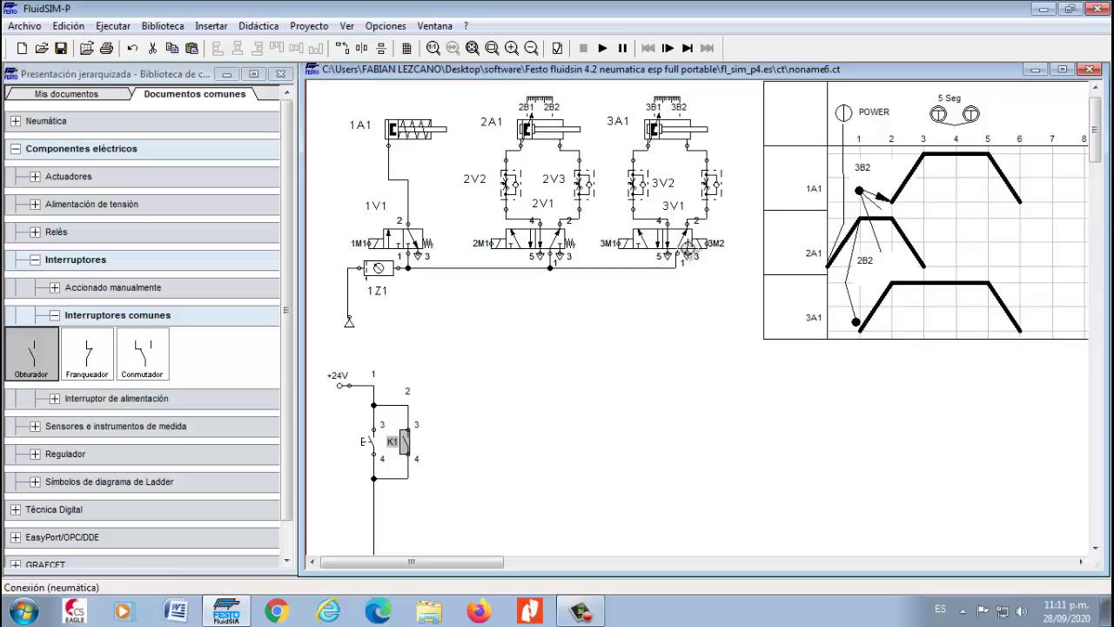
mouse_move(1096, 157)
left_mouse_down()
mouse_move(1097, 184)
mouse_move(1096, 173)
left_mouse_up()
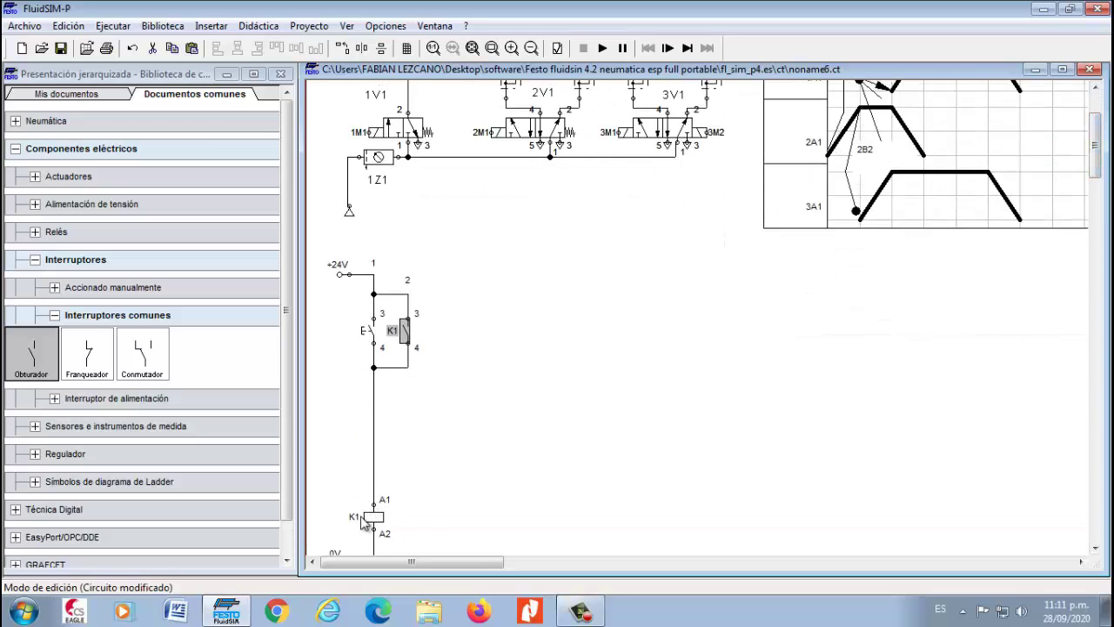
left_click_drag(35, 358, 409, 296)
left_click(435, 297)
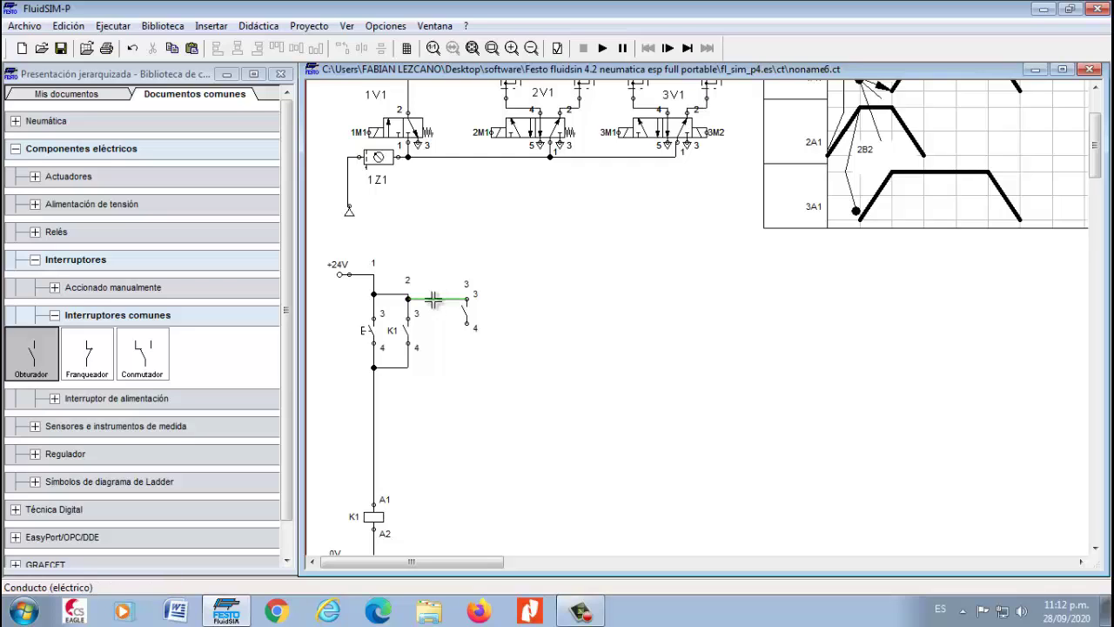
left_click_drag(469, 319, 471, 335)
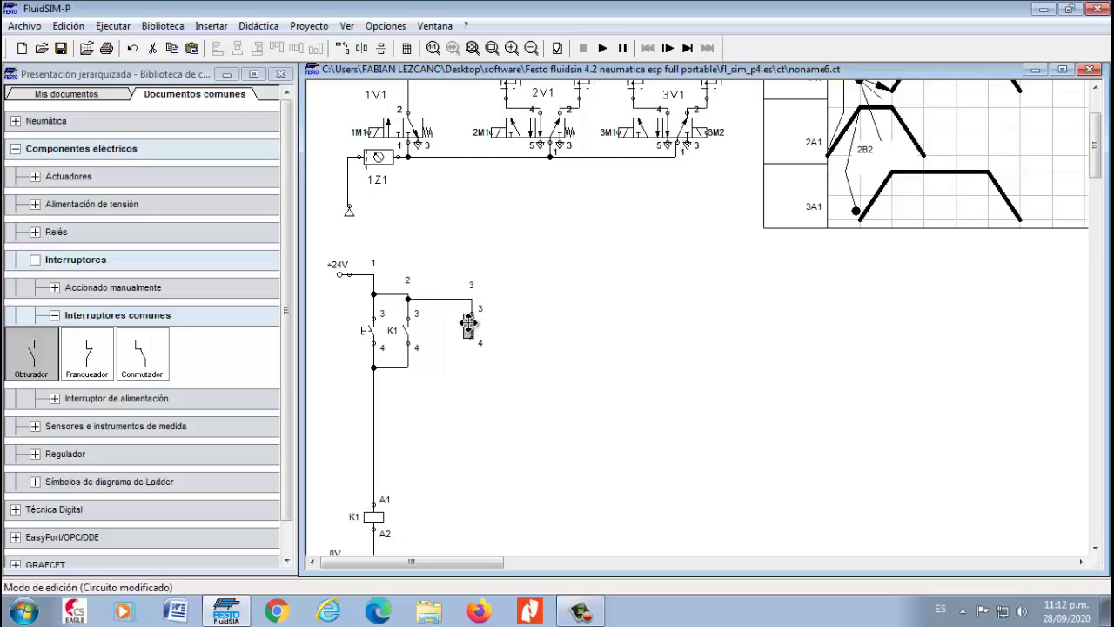
double_click(470, 328)
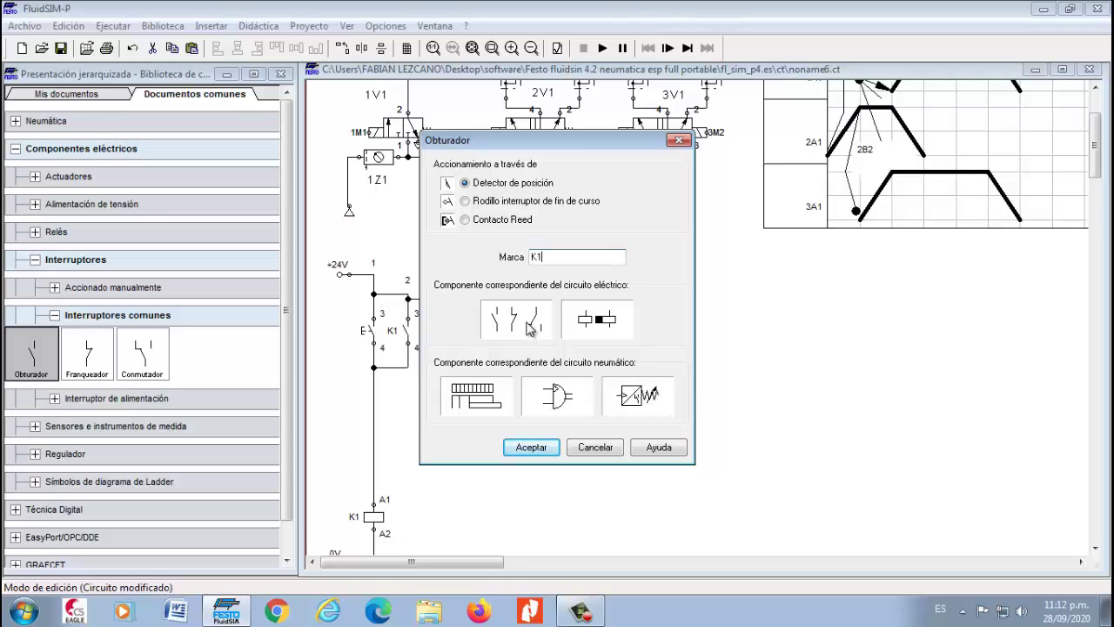
left_click(528, 449)
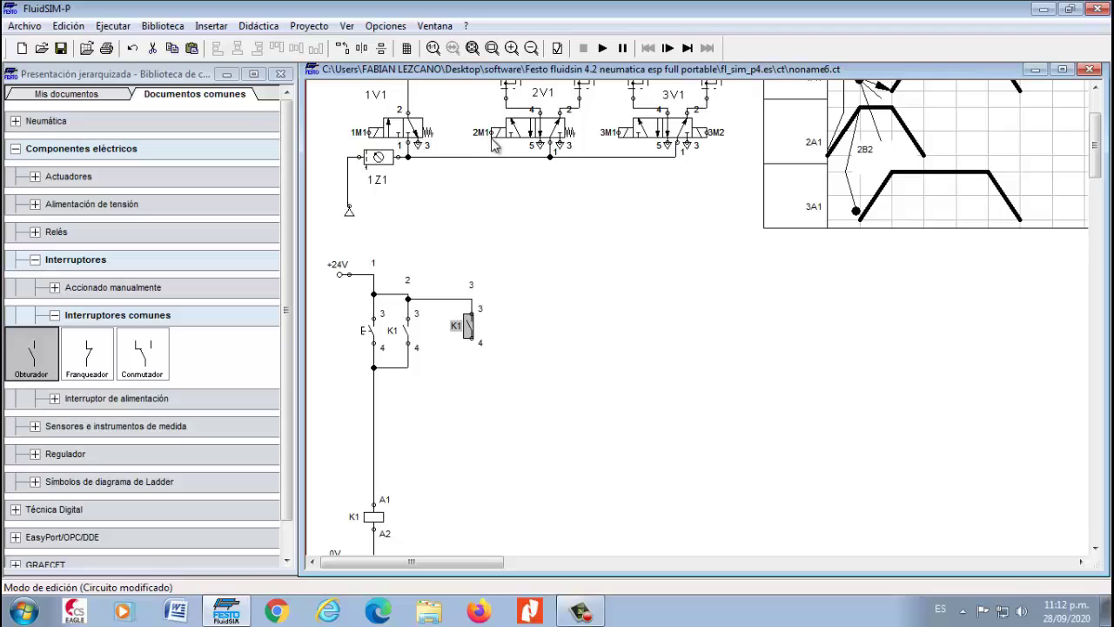
Place a valve solenoid below the K1 contact of the third branch and wire it between that contact and the 0V line.
left_click(54, 316)
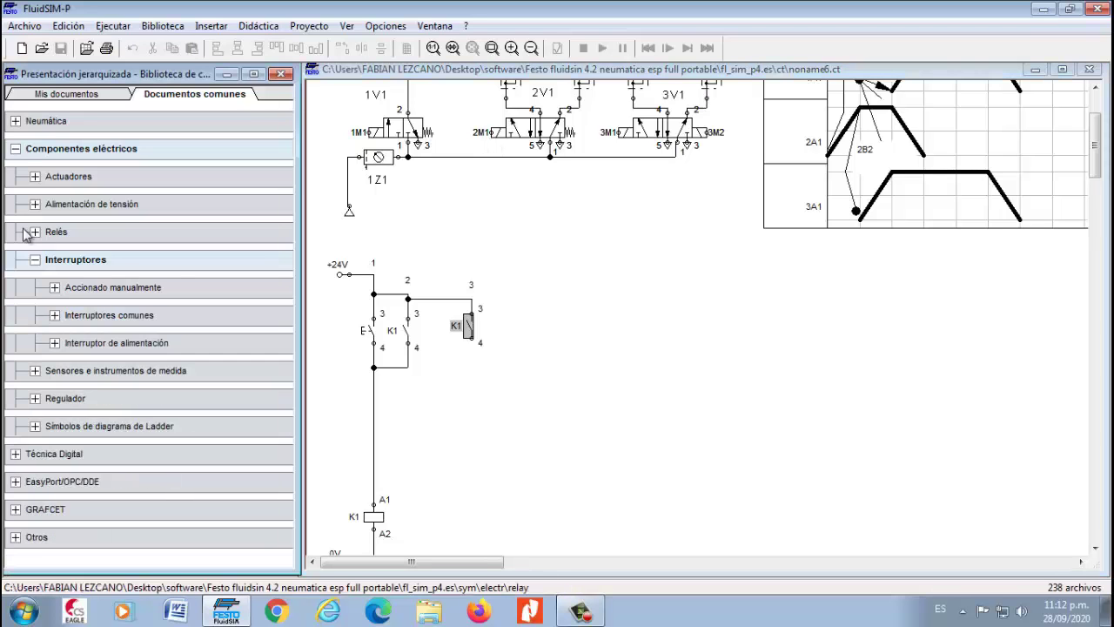
left_click(35, 232)
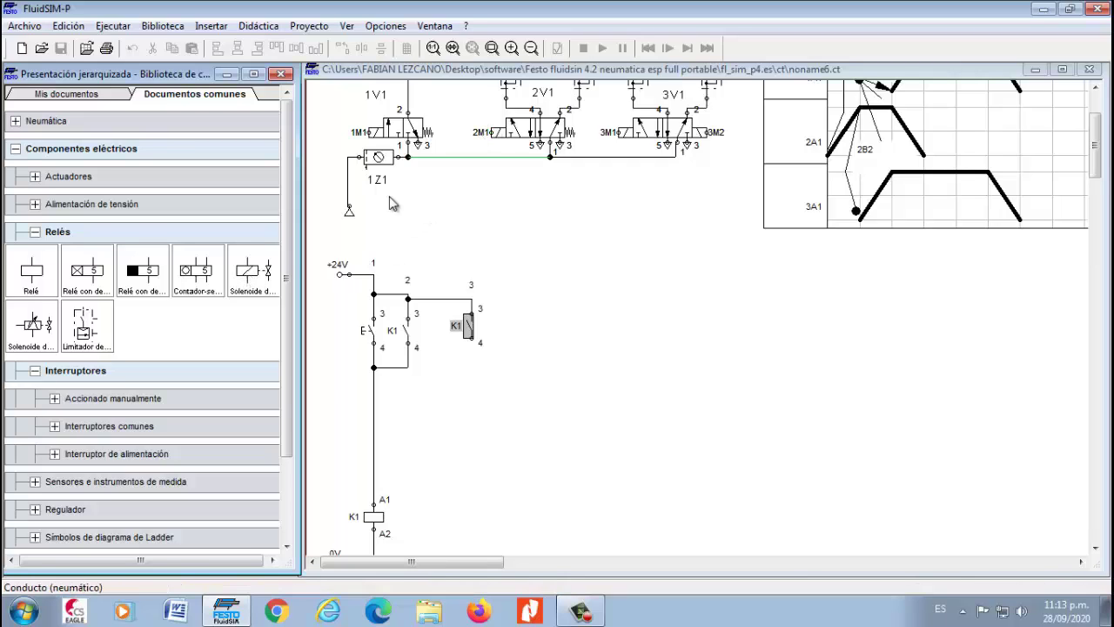
left_click_drag(256, 281, 454, 508)
left_click(455, 397)
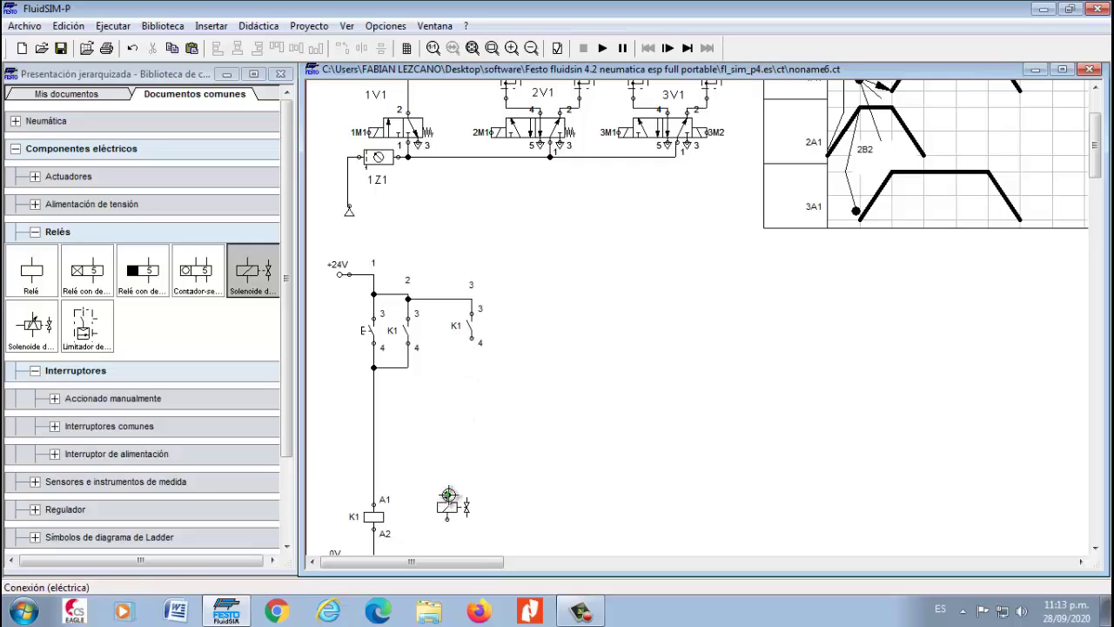
left_click_drag(472, 343, 471, 514)
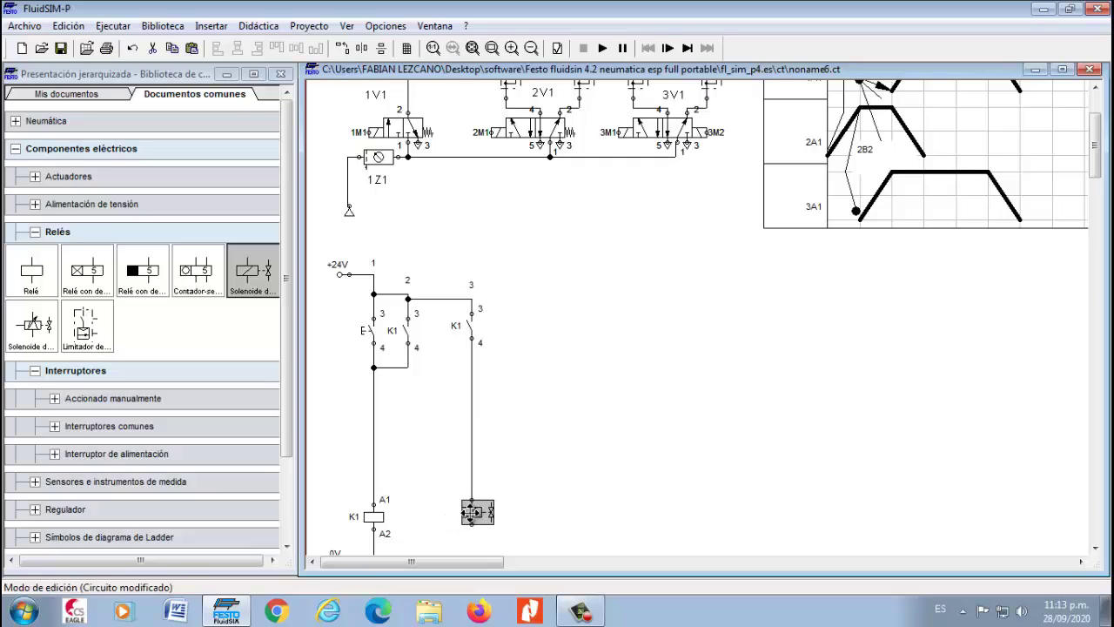
left_click_drag(1095, 166, 1095, 191)
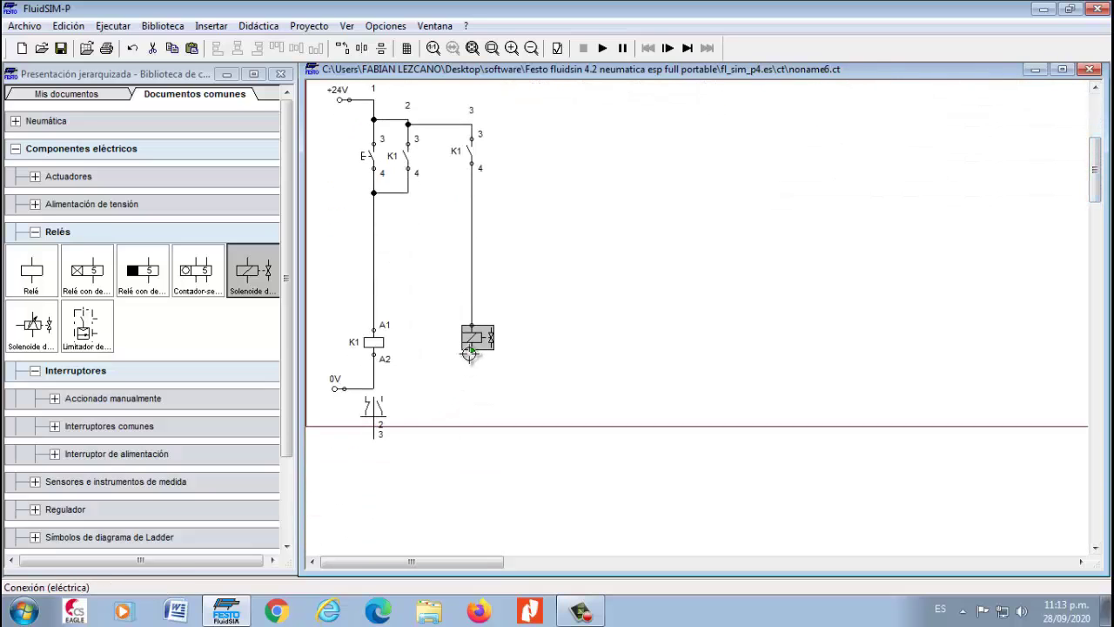
left_click_drag(471, 351, 373, 388)
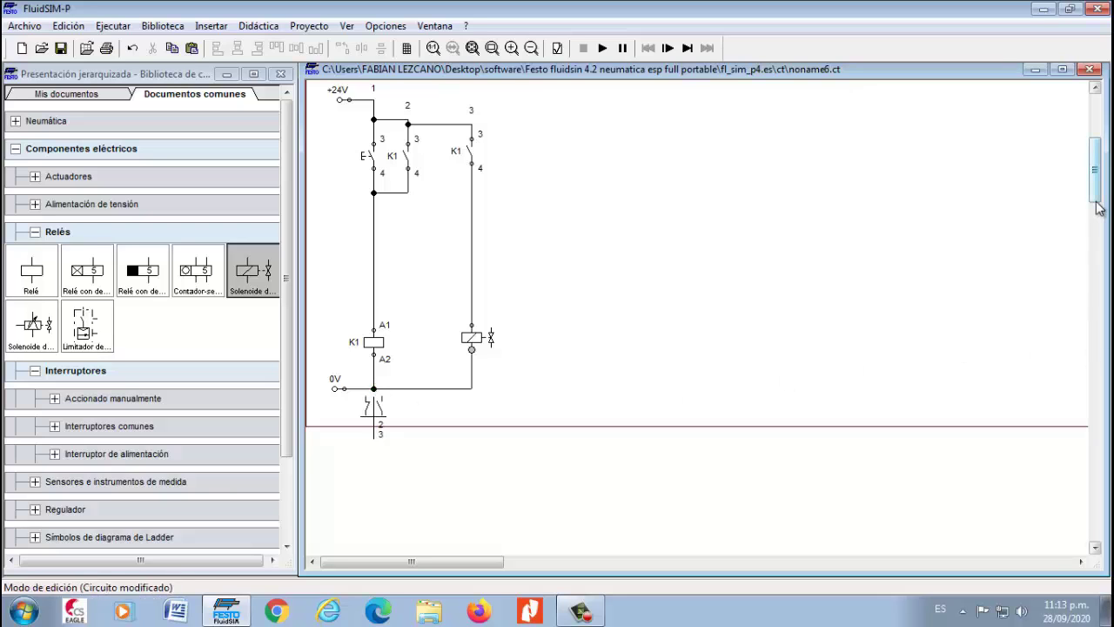
Label the valve solenoid in the third branch 2M1.
mouse_move(1095, 195)
left_mouse_down()
mouse_move(1099, 160)
mouse_move(1098, 178)
left_mouse_up()
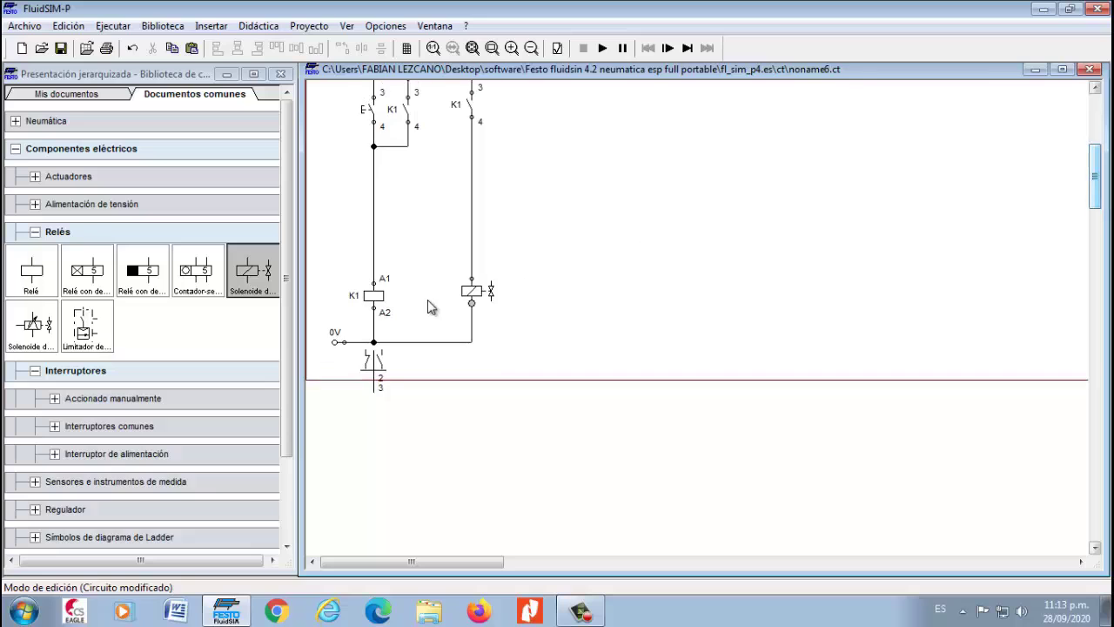
double_click(471, 294)
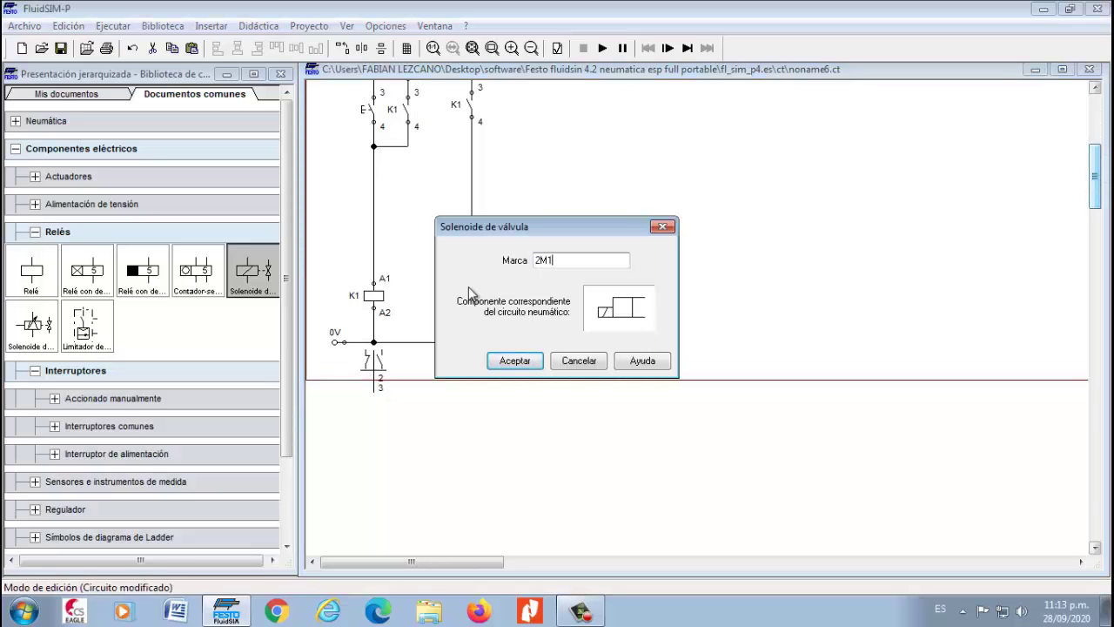
type("2M1")
left_click(503, 359)
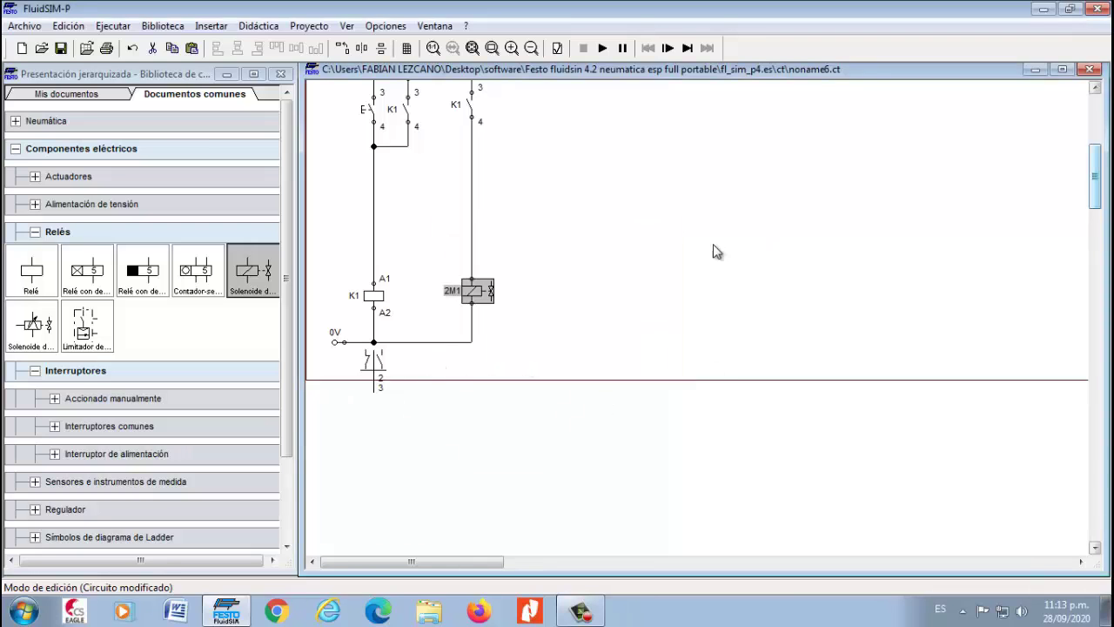
Add a magnetic proximity switch, Interruptor de alimentación magnética, beside the third branch and wire its upper terminal to the +24V line.
left_click_drag(1095, 203, 1095, 183)
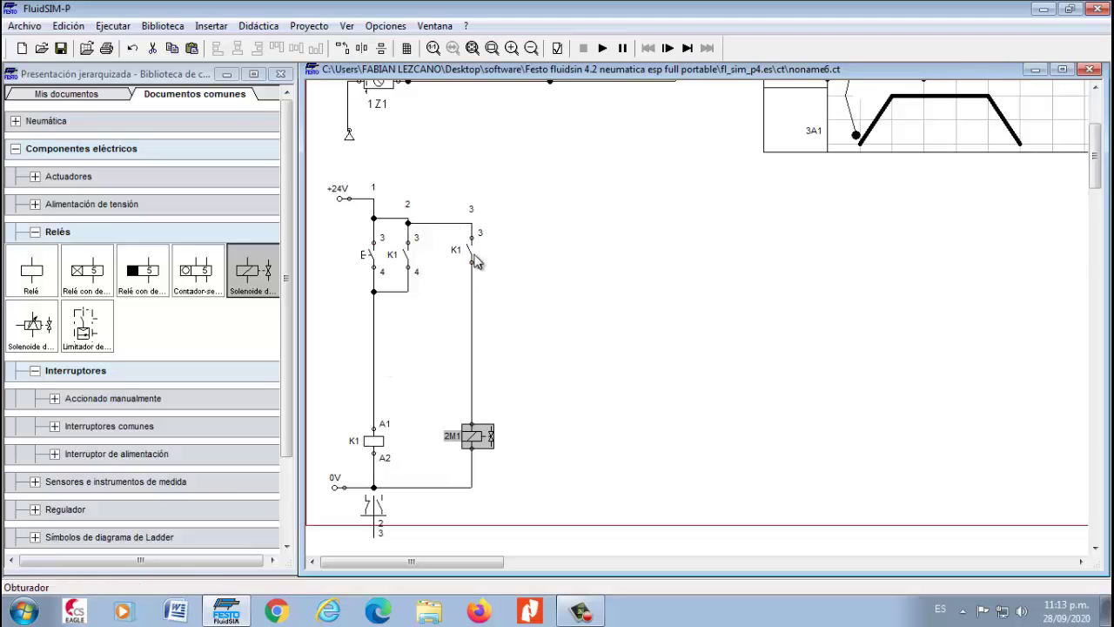
left_click_drag(1095, 178, 1096, 157)
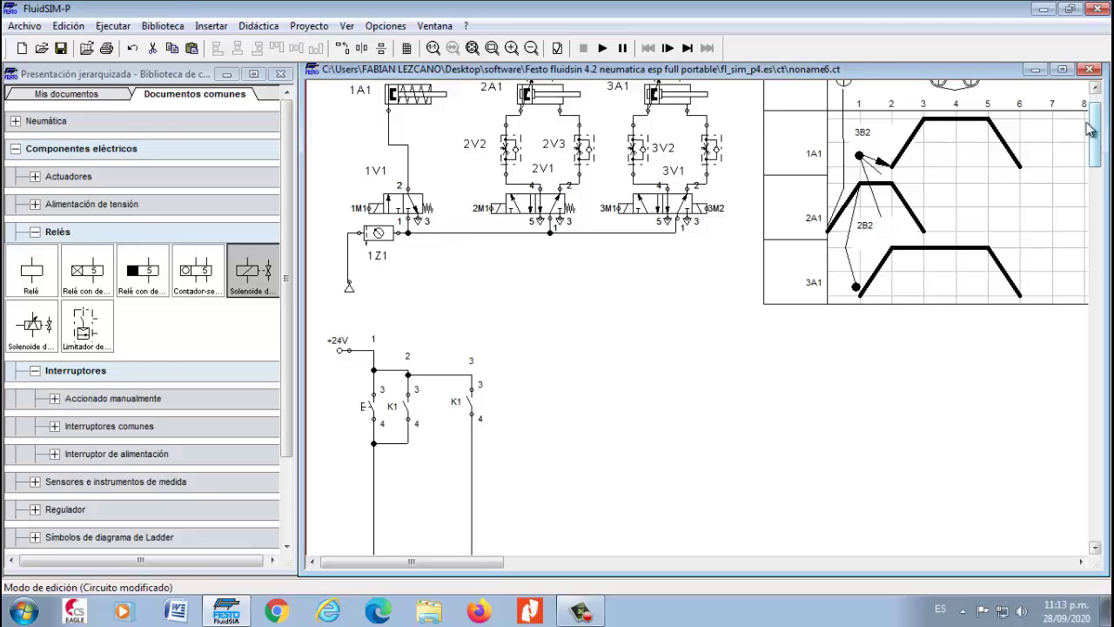
scroll(600, 148, "up", 2)
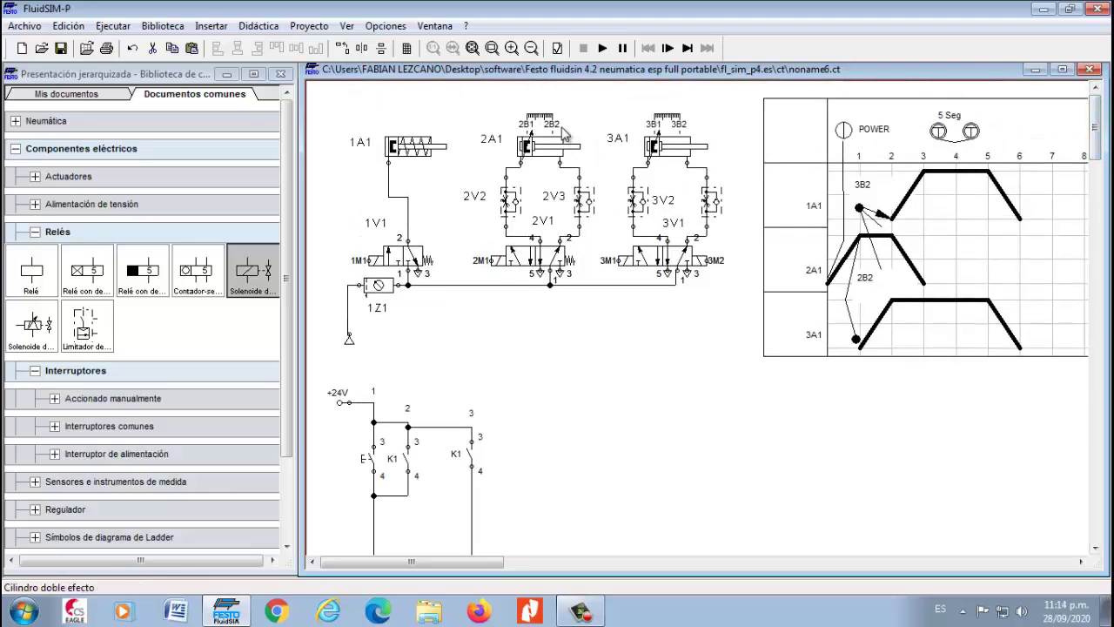
left_click_drag(1102, 132, 1102, 164)
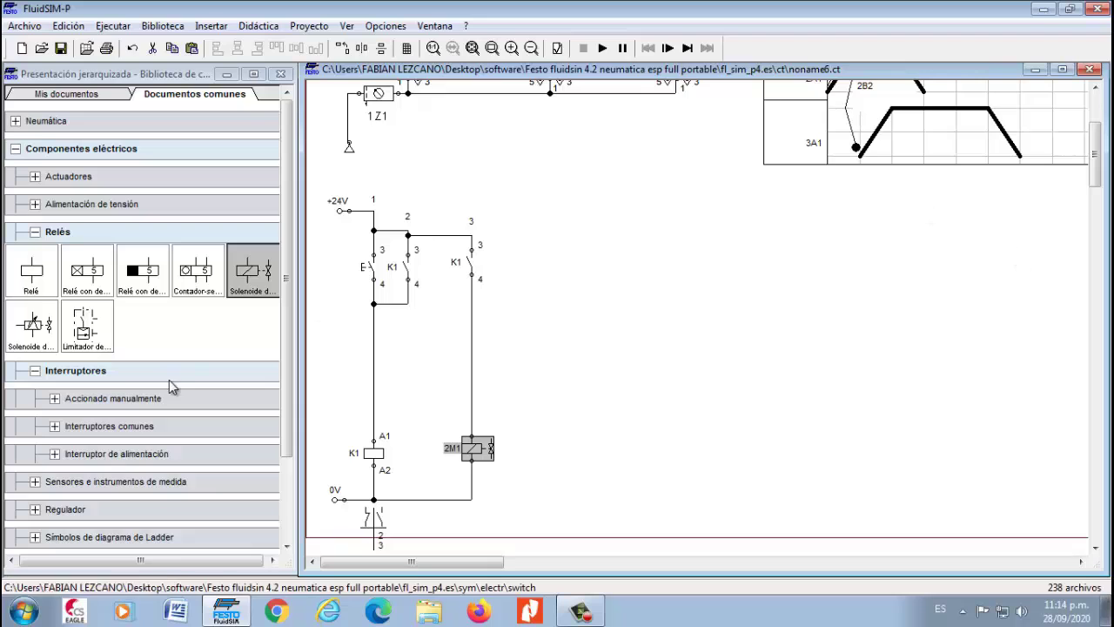
left_click(34, 232)
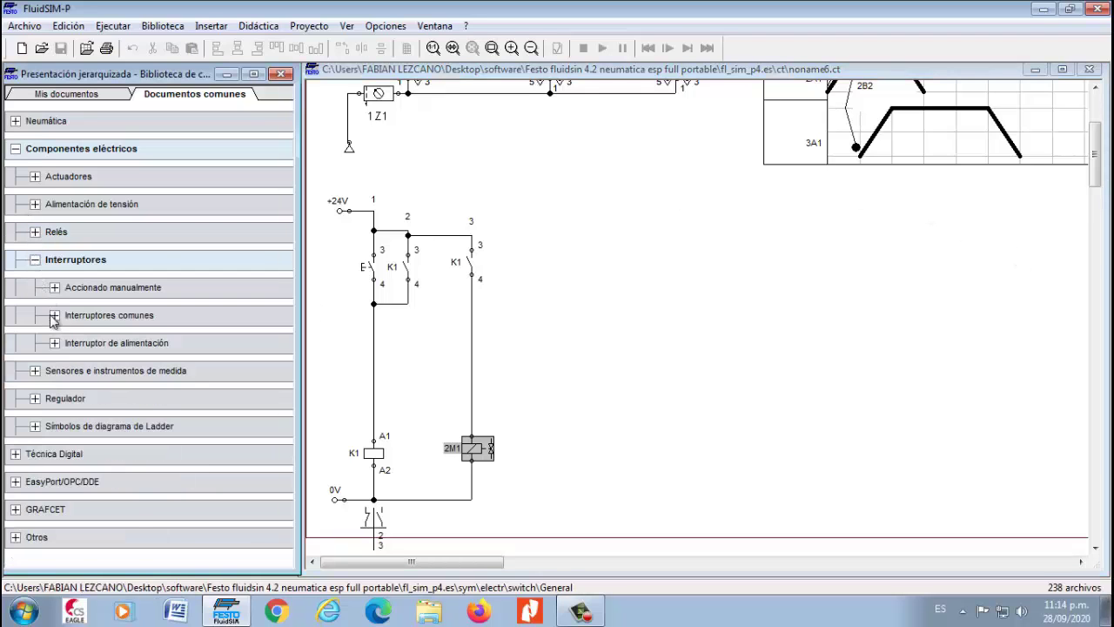
left_click(35, 370)
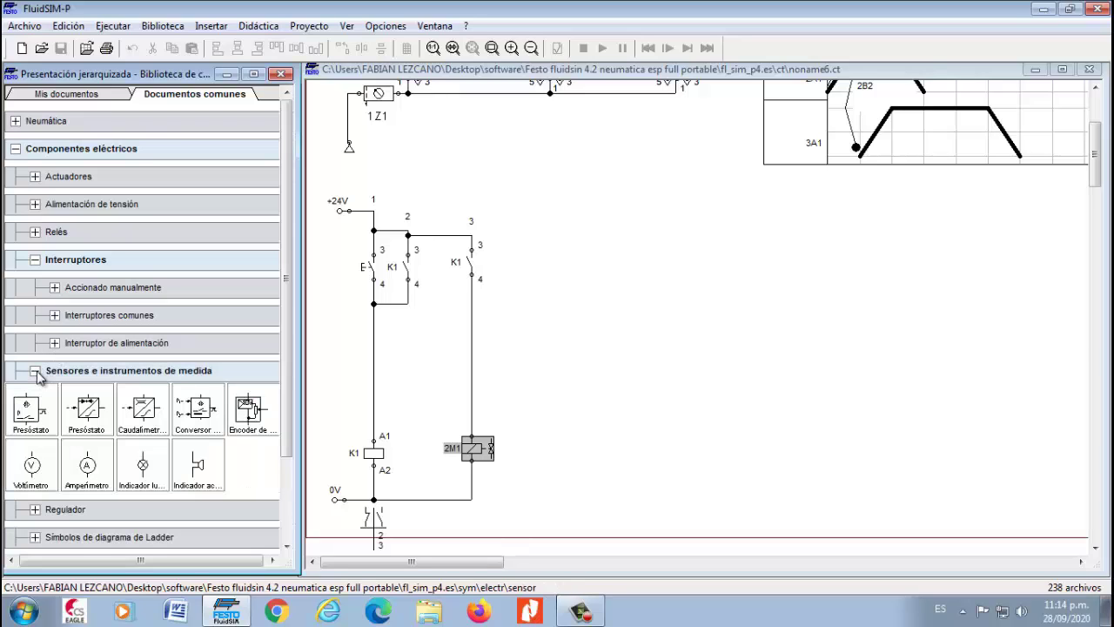
left_click(34, 371)
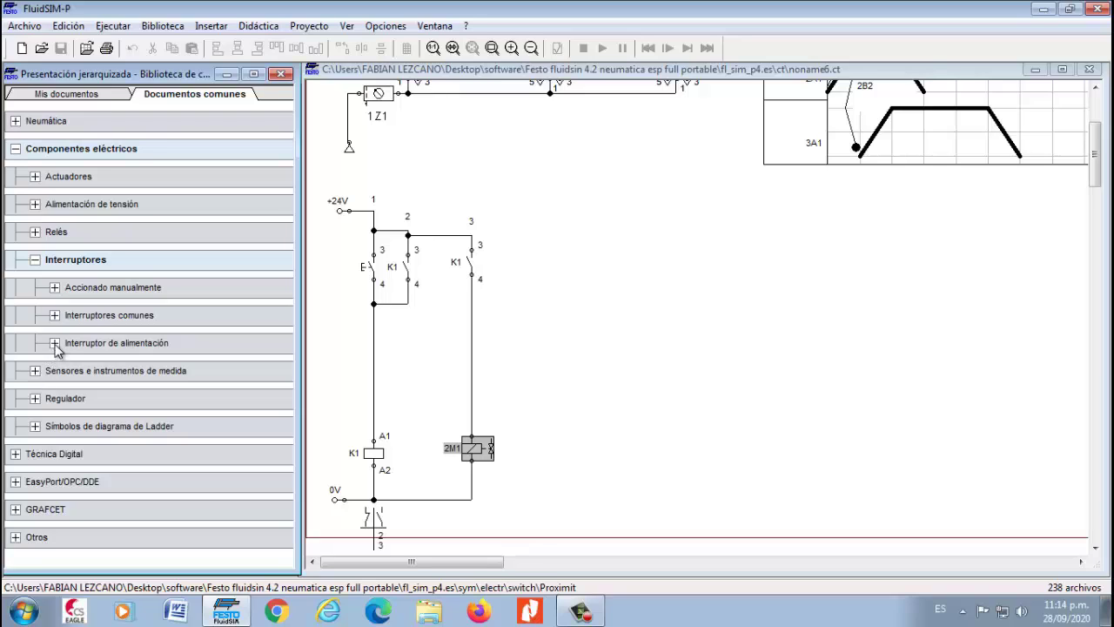
left_click(55, 343)
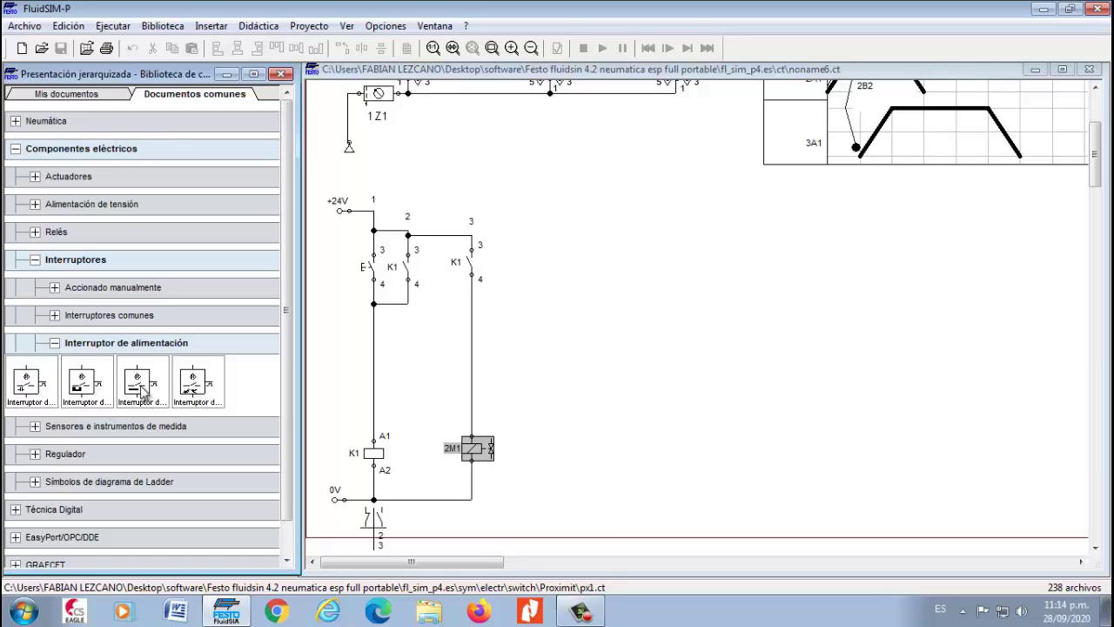
left_click_drag(83, 388, 556, 314)
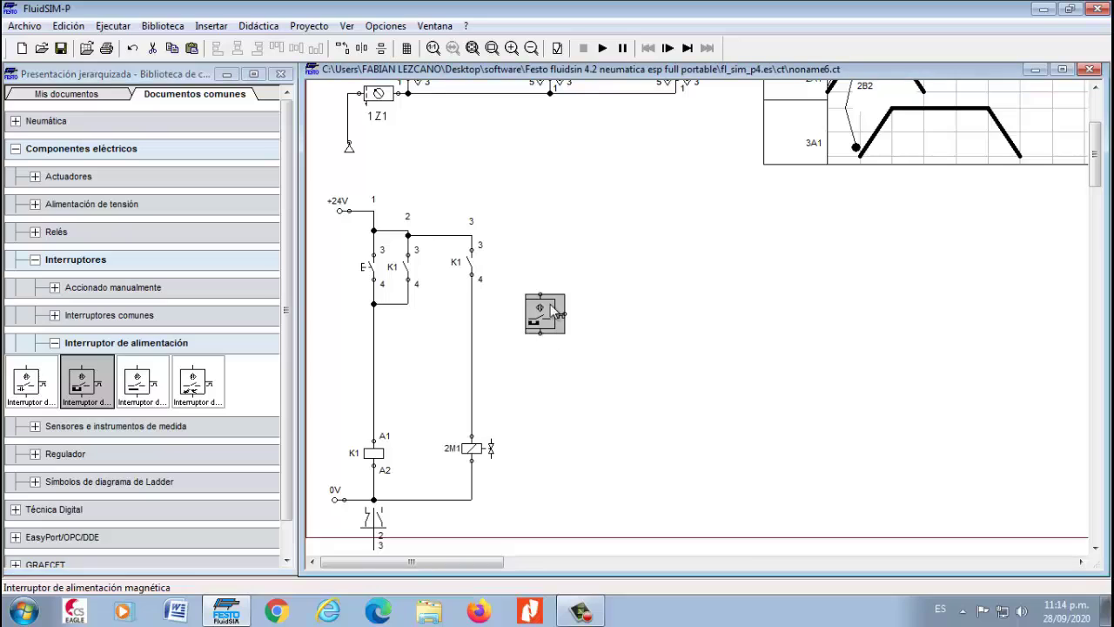
left_click(537, 294)
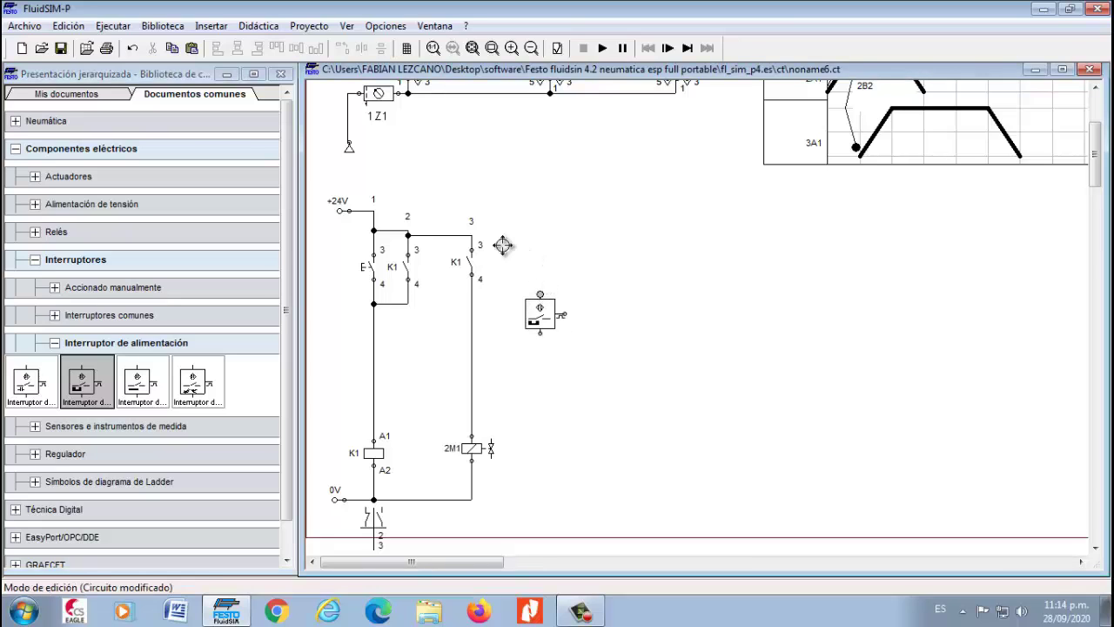
left_click_drag(471, 235, 540, 294)
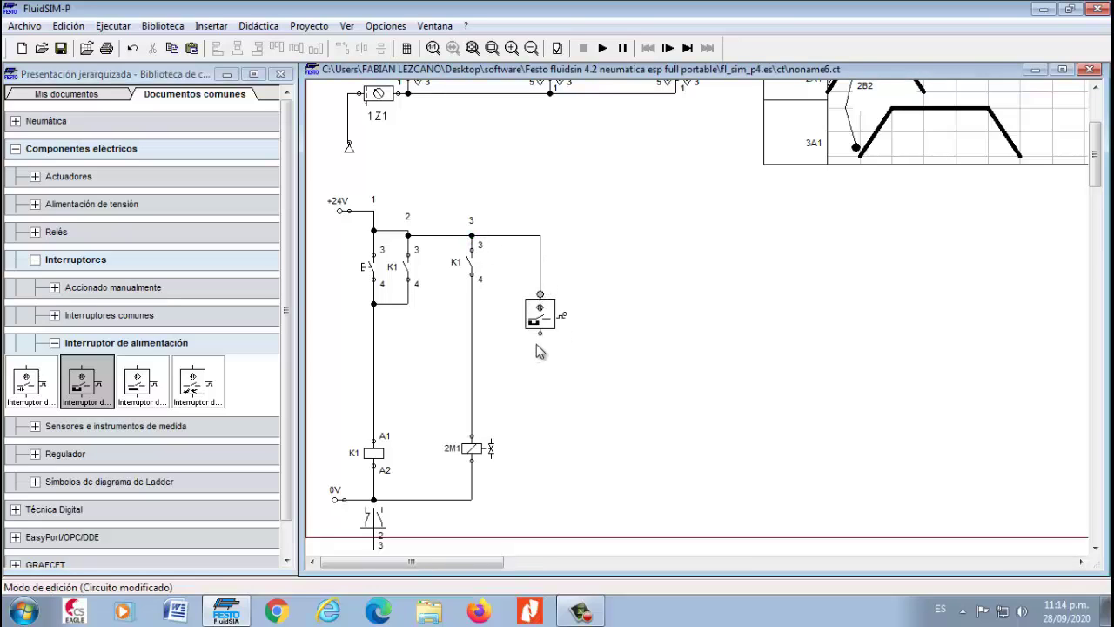
Wire the magnetic proximity switch's lower terminal to the 0V line and label the switch 2B2.
left_click_drag(539, 332, 471, 499)
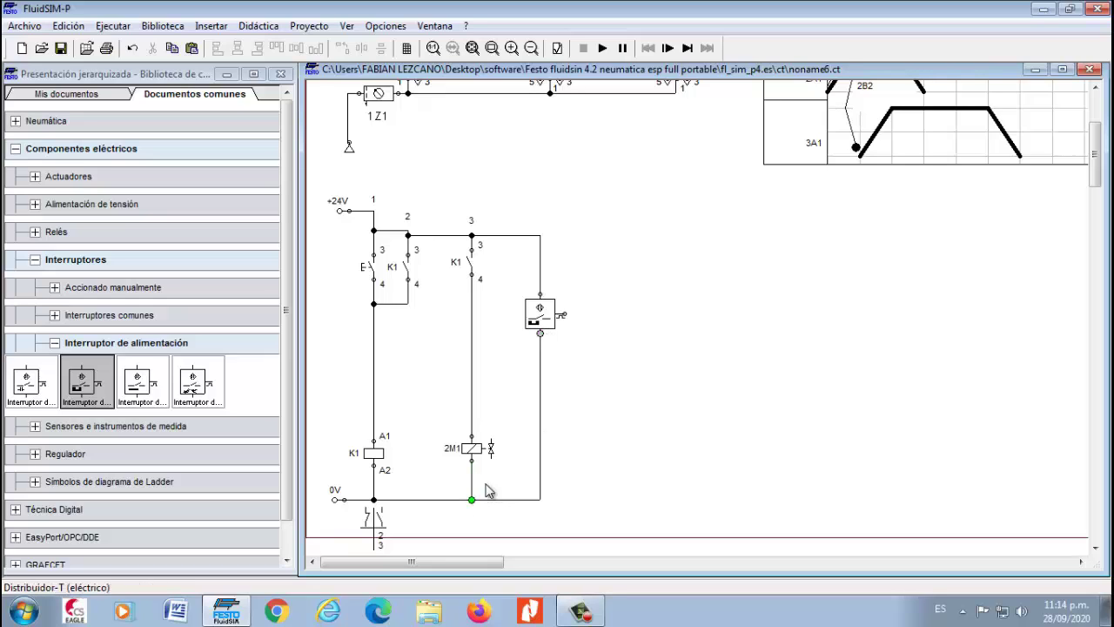
double_click(541, 318)
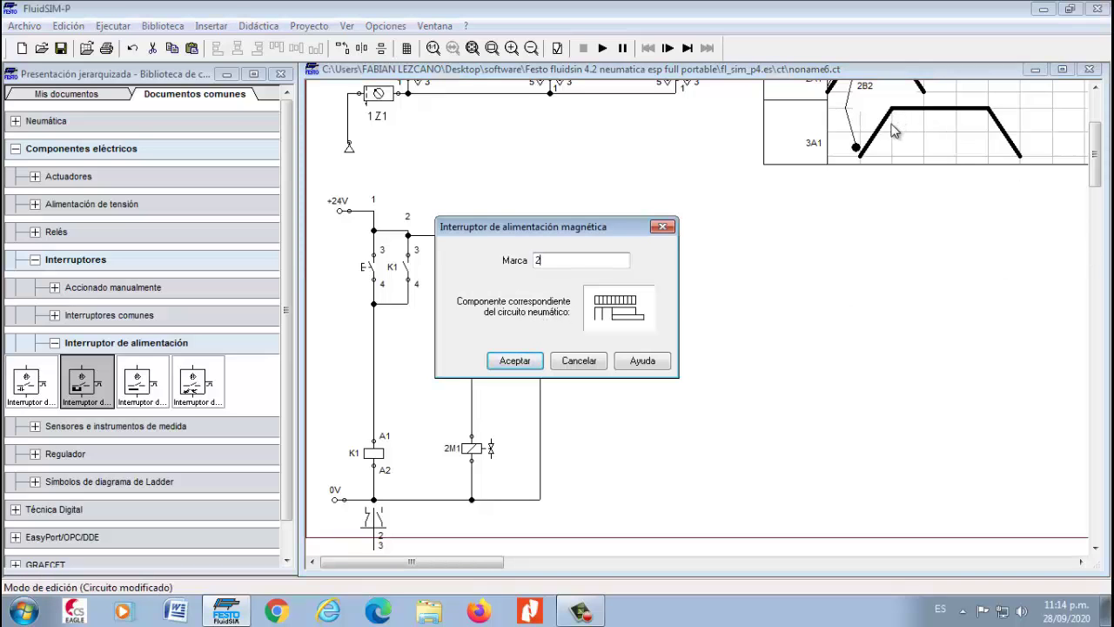
type("B2")
left_click(527, 362)
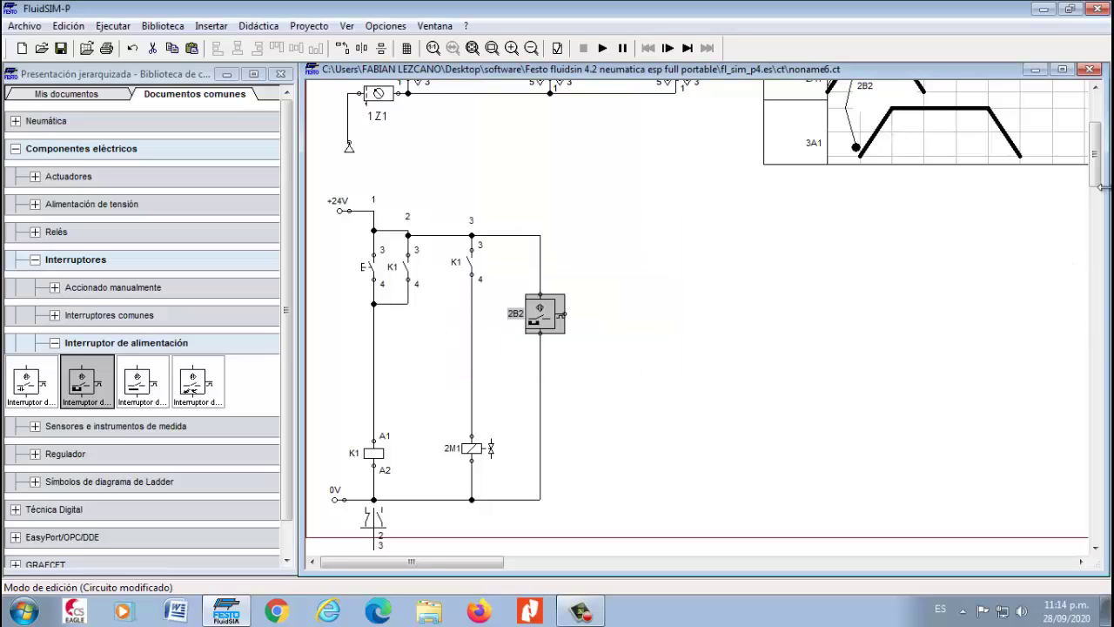
Place a relay coil beside the 2B2 proximity switch and wire it between the switch's signal output and the 0V line.
scroll(579, 113, "up", 5)
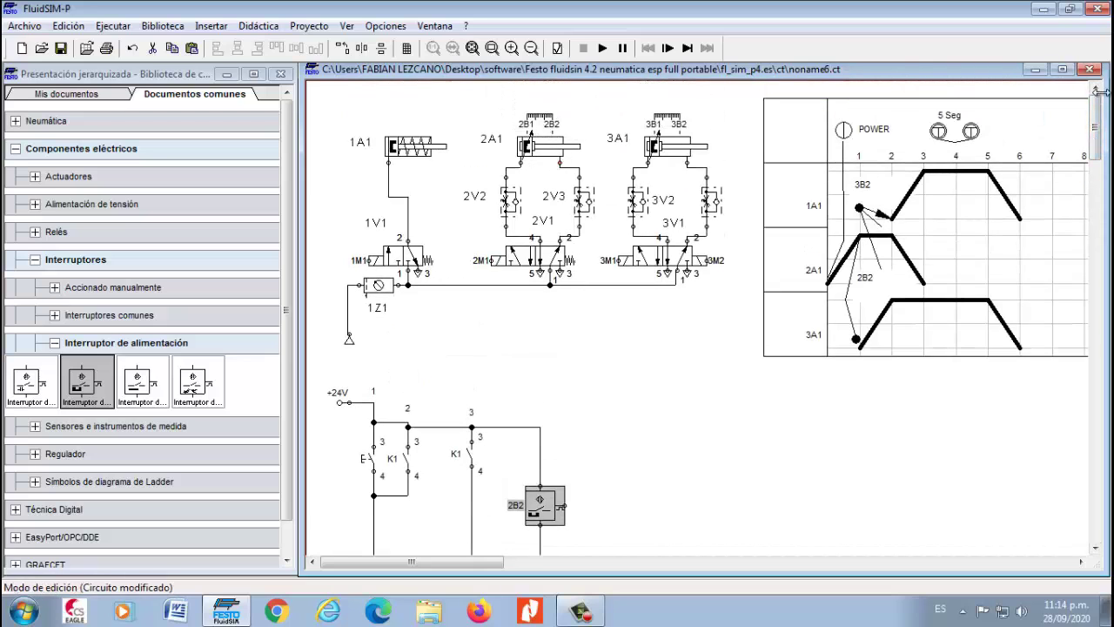
left_click_drag(1095, 131, 1092, 174)
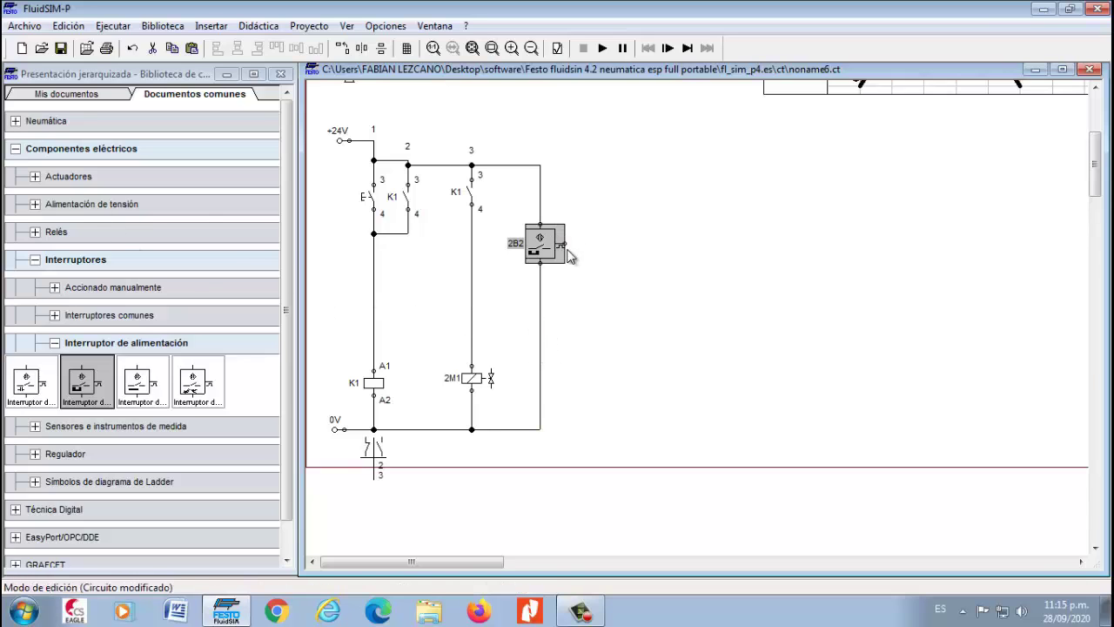
left_click(36, 232)
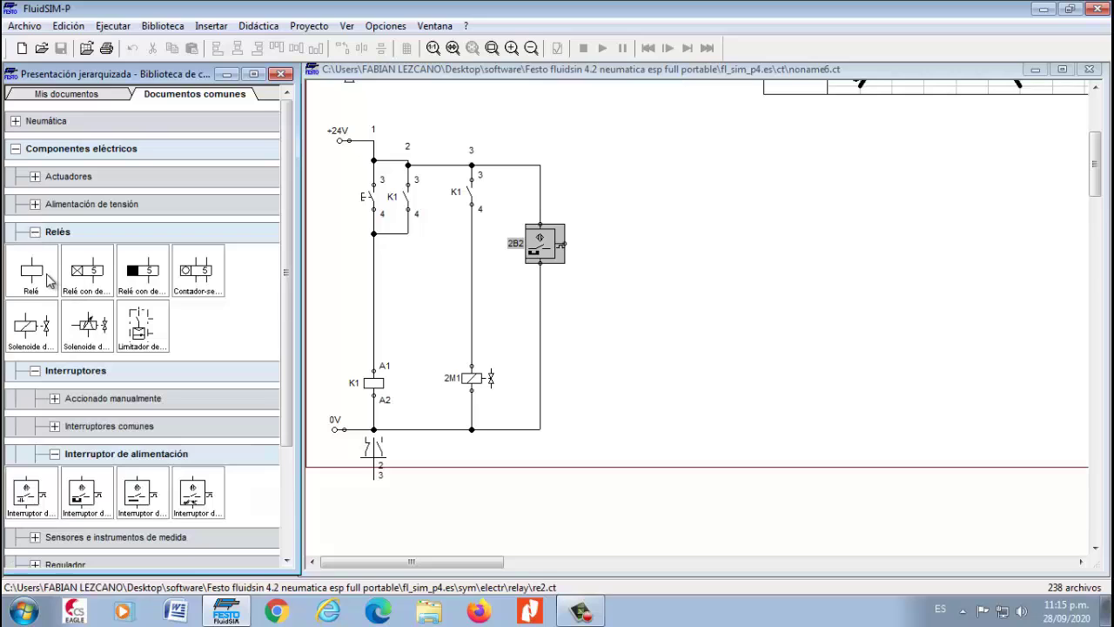
left_click_drag(50, 280, 583, 362)
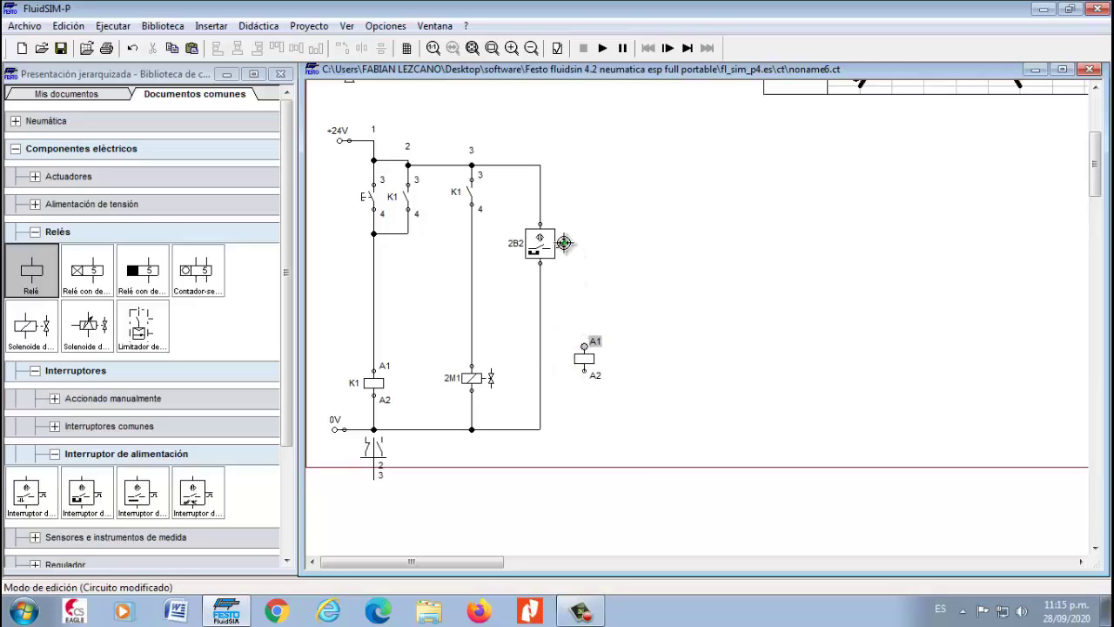
left_click_drag(564, 242, 540, 429)
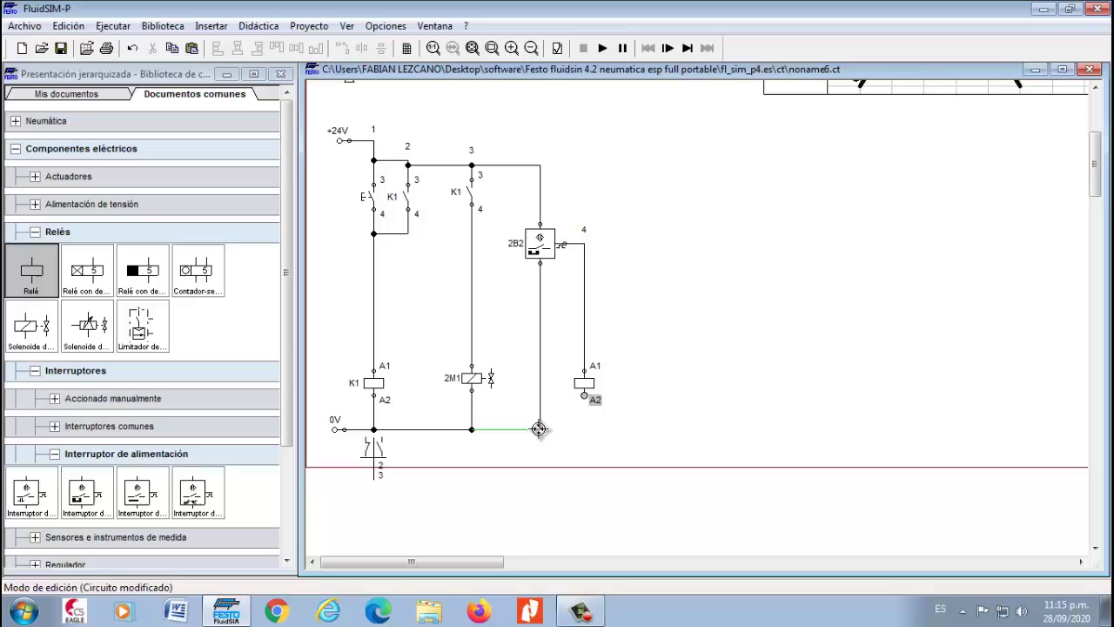
Label the relay coil fed by the 2B2 proximity switch K2.
double_click(585, 389)
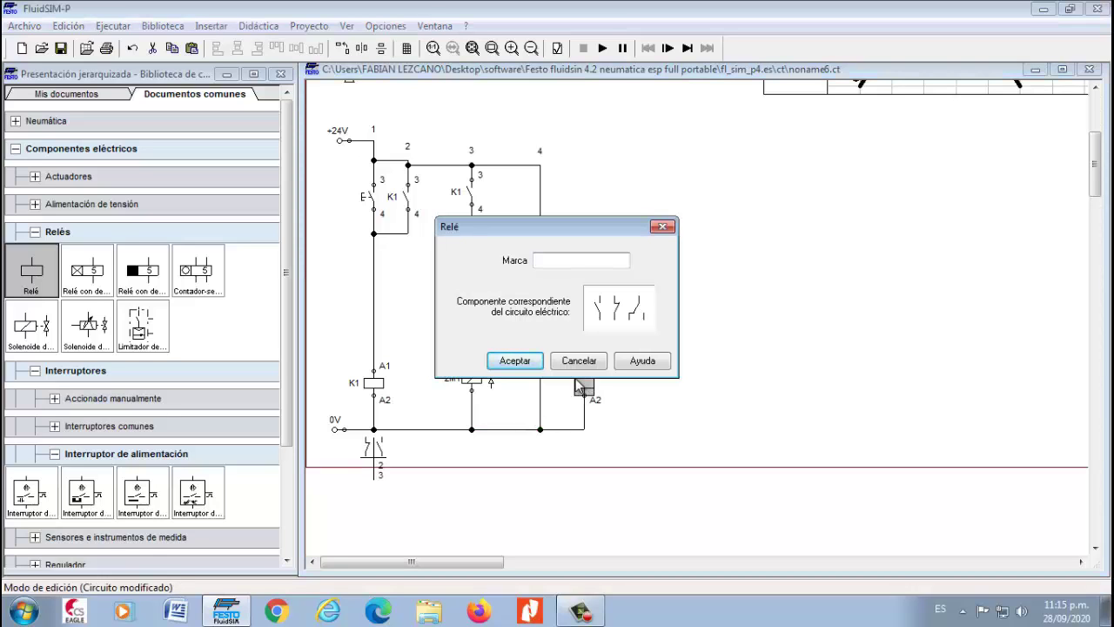
type("K2")
left_click(515, 360)
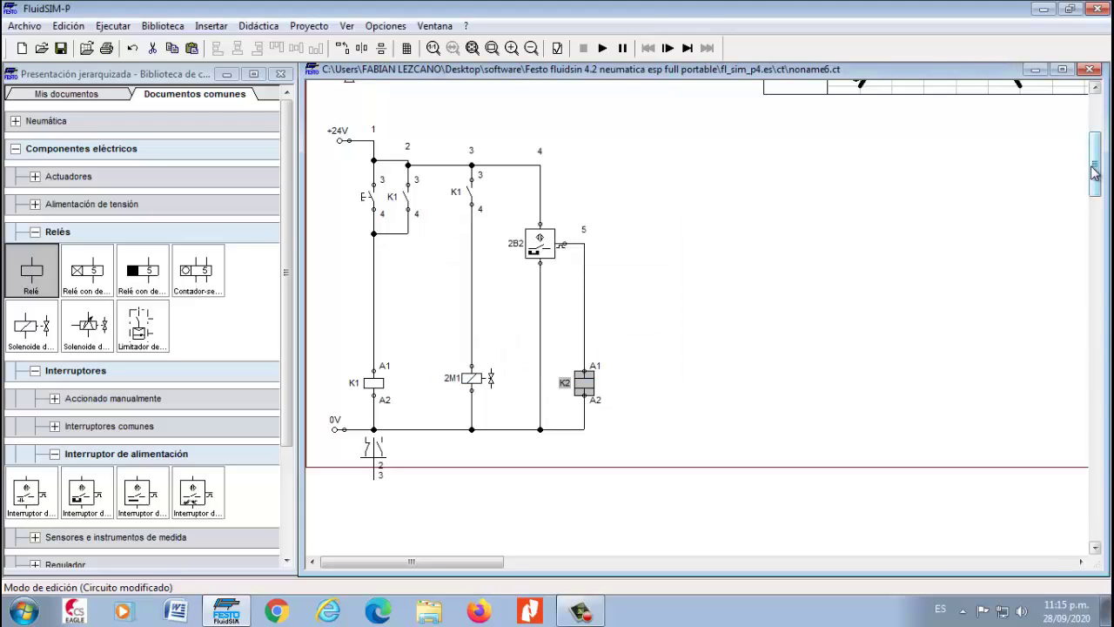
Place an Obturador make contact and a Franqueador break contact side by side, level with each other, beyond the K2 coil branch.
left_click_drag(1099, 176, 1098, 143)
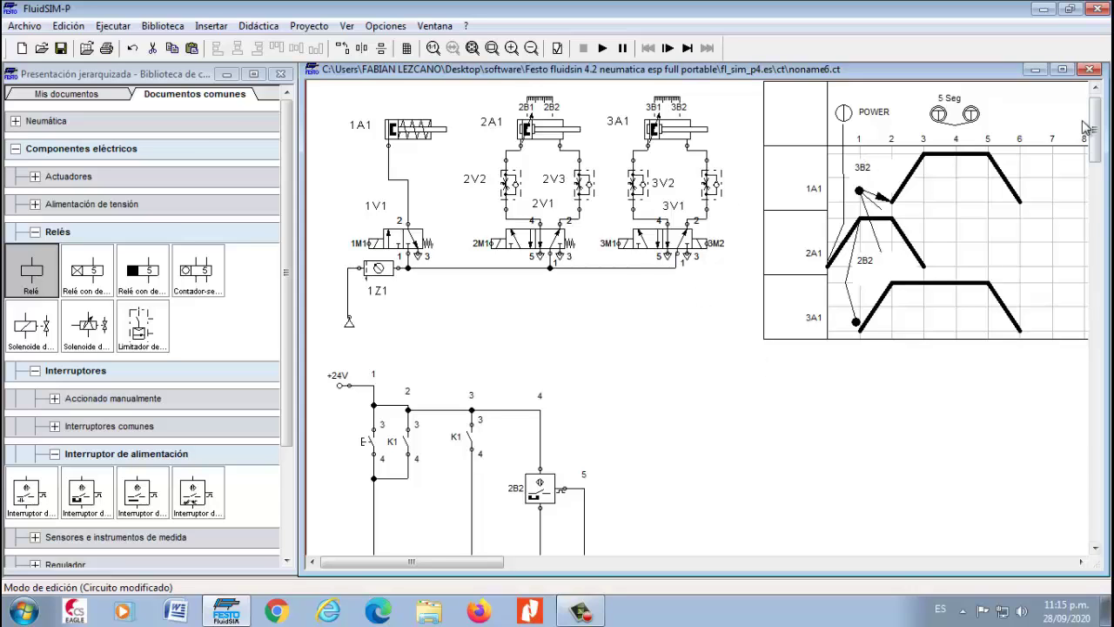
left_click_drag(1095, 140, 1095, 170)
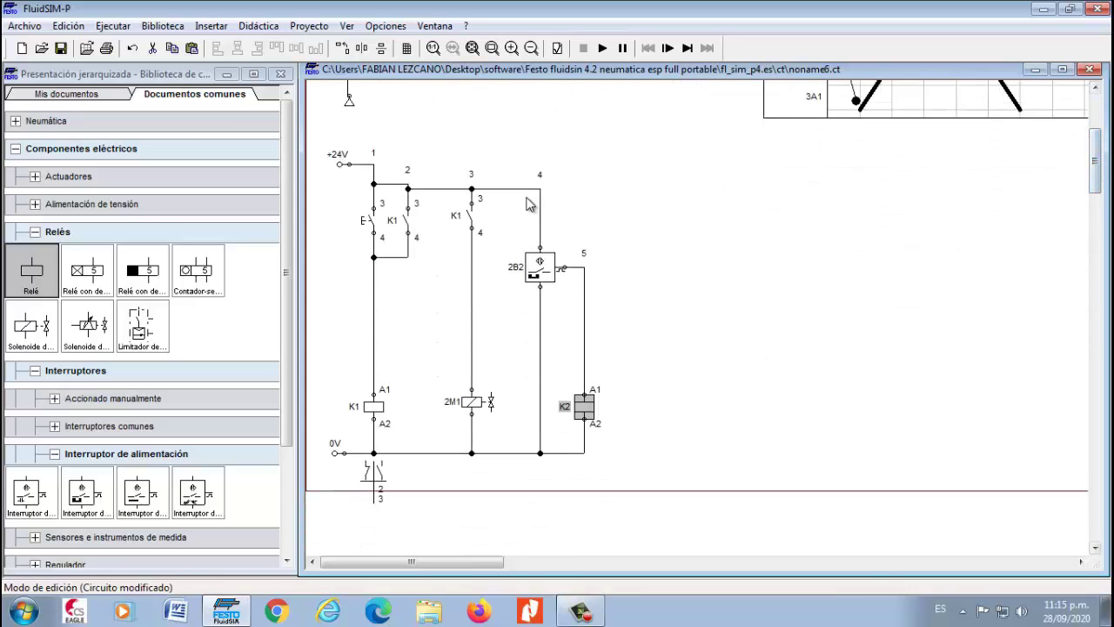
left_click(35, 231)
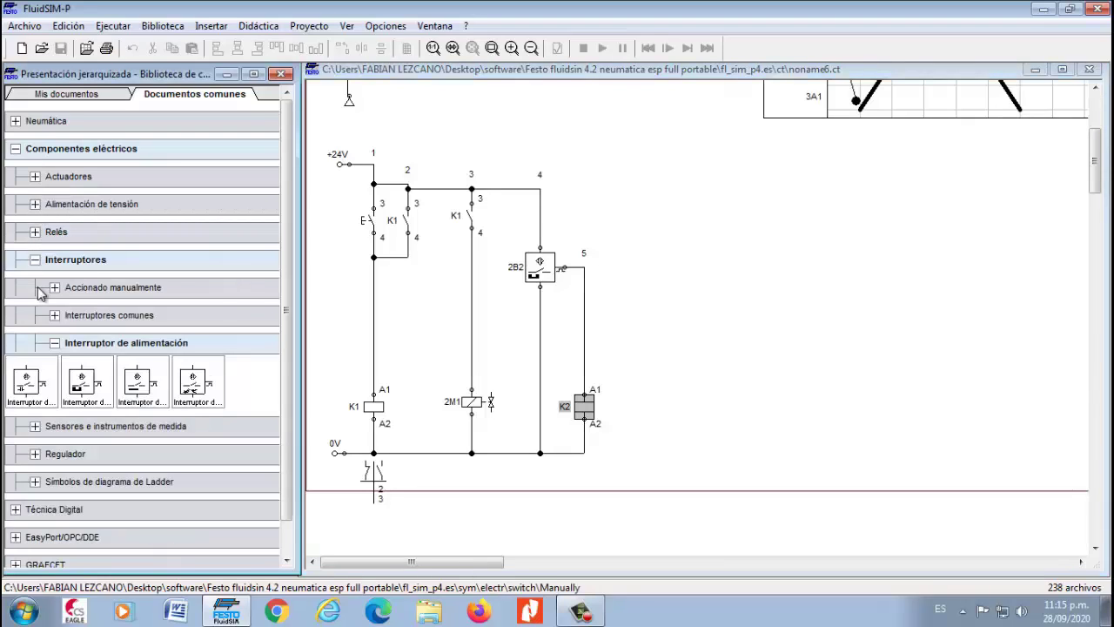
left_click(54, 316)
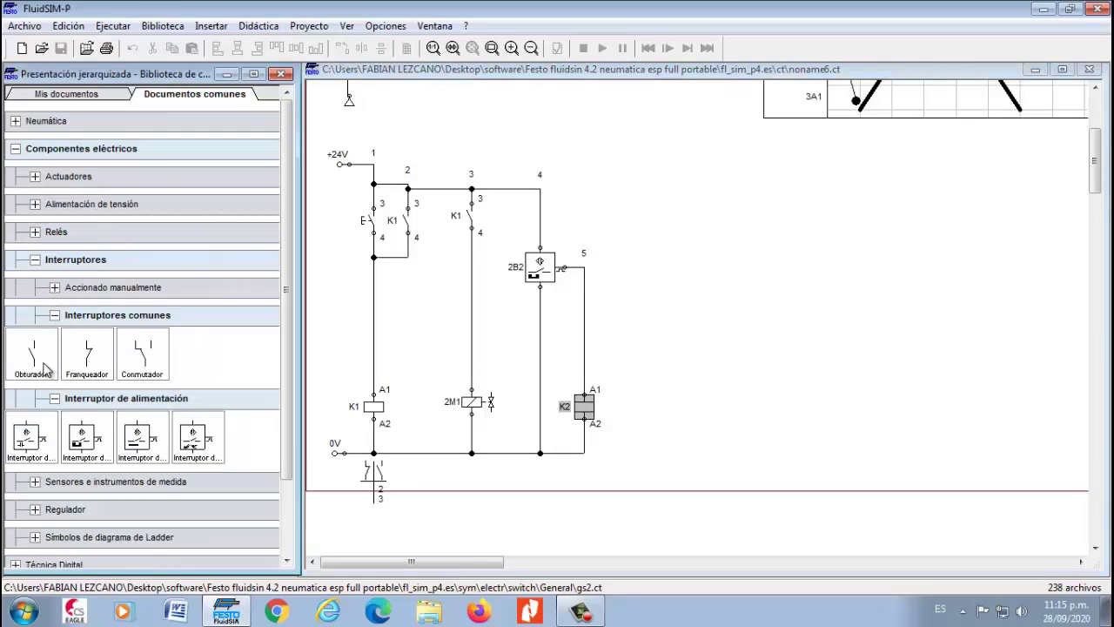
left_click_drag(40, 361, 666, 261)
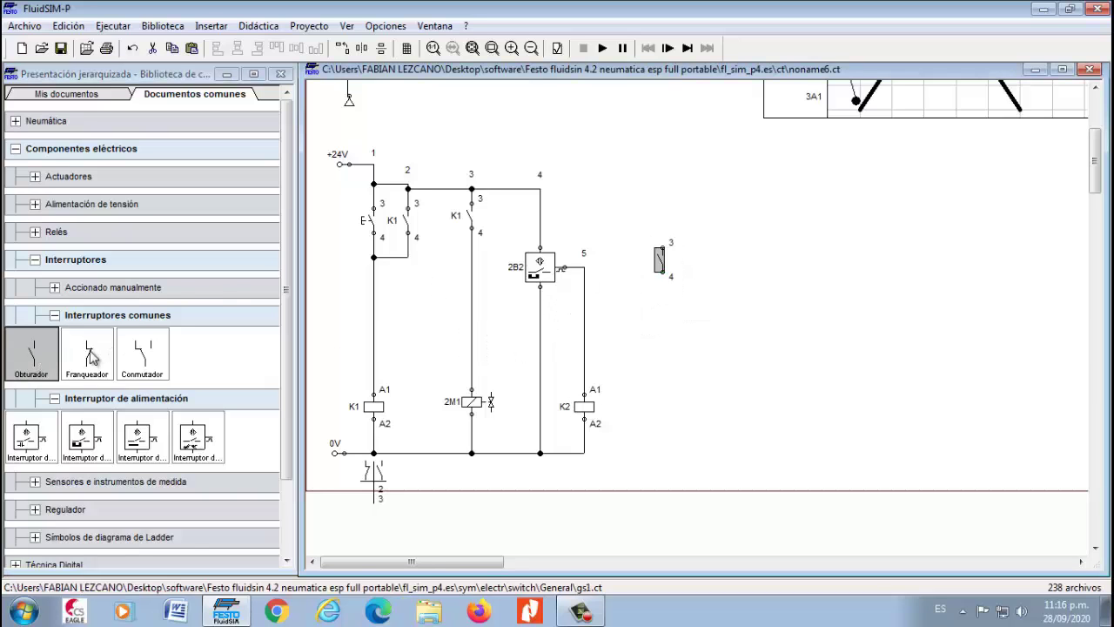
left_click_drag(92, 355, 700, 254)
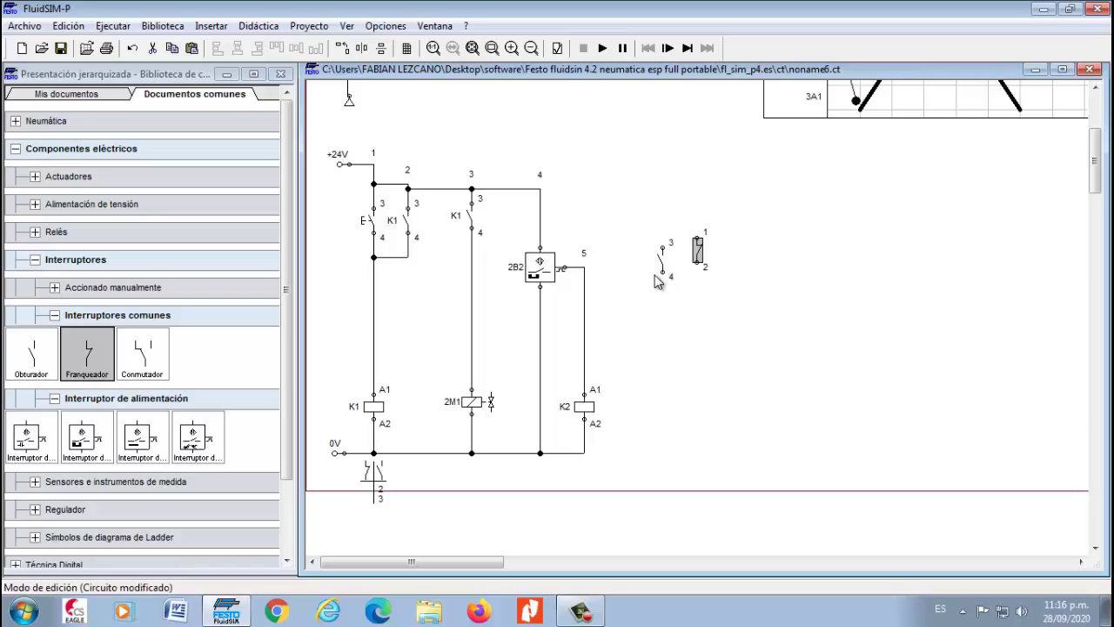
left_click_drag(697, 252, 635, 304)
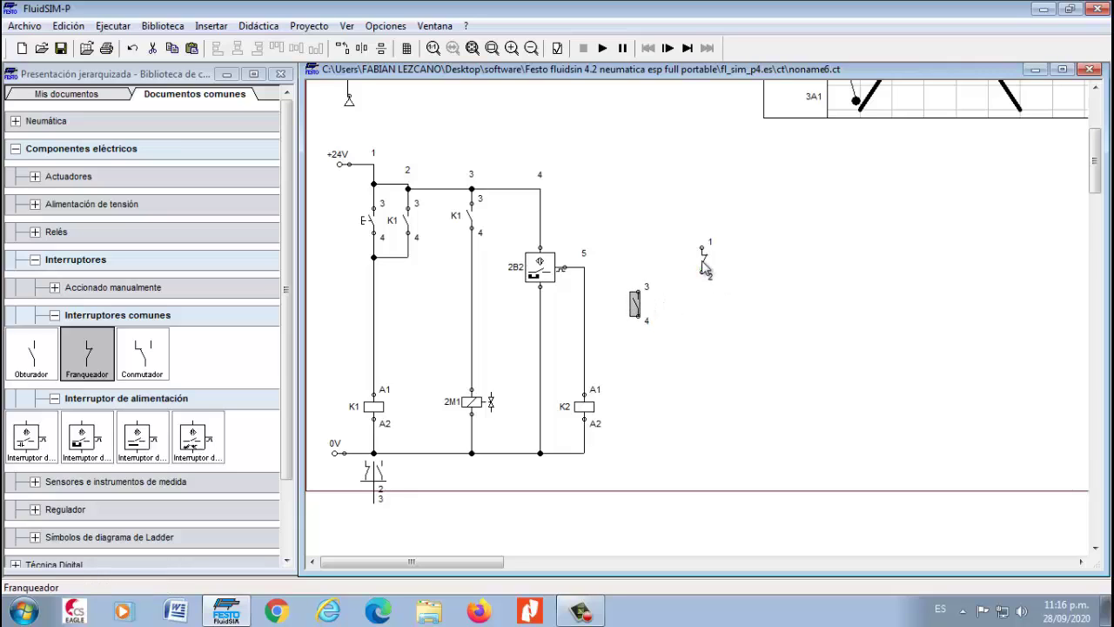
left_click_drag(705, 265, 705, 309)
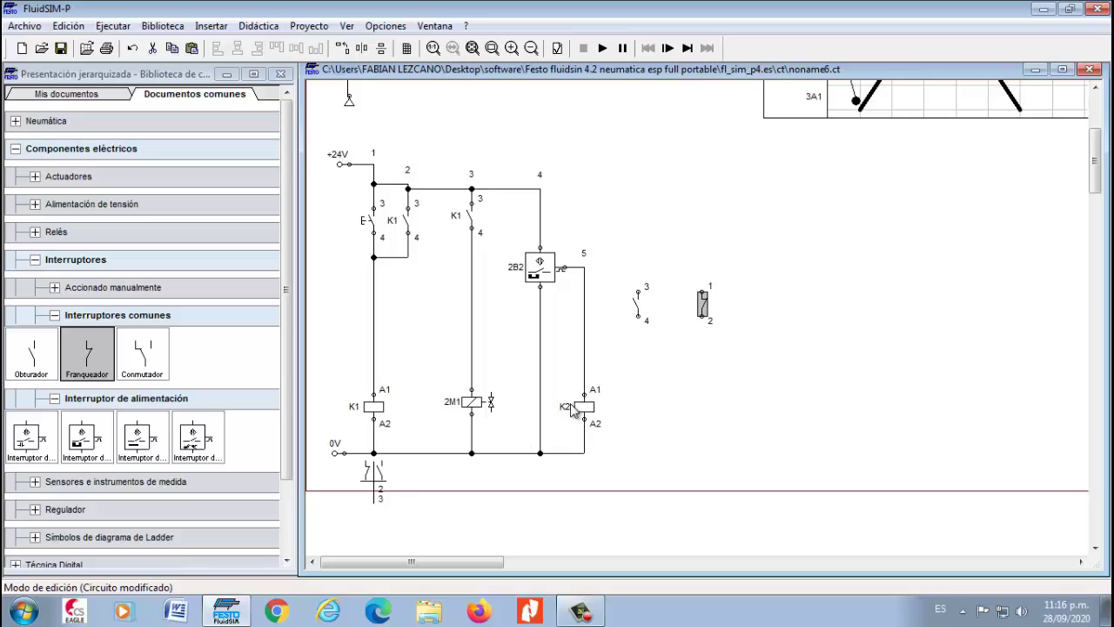
Label both the new make contact and the new break contact K2.
double_click(640, 305)
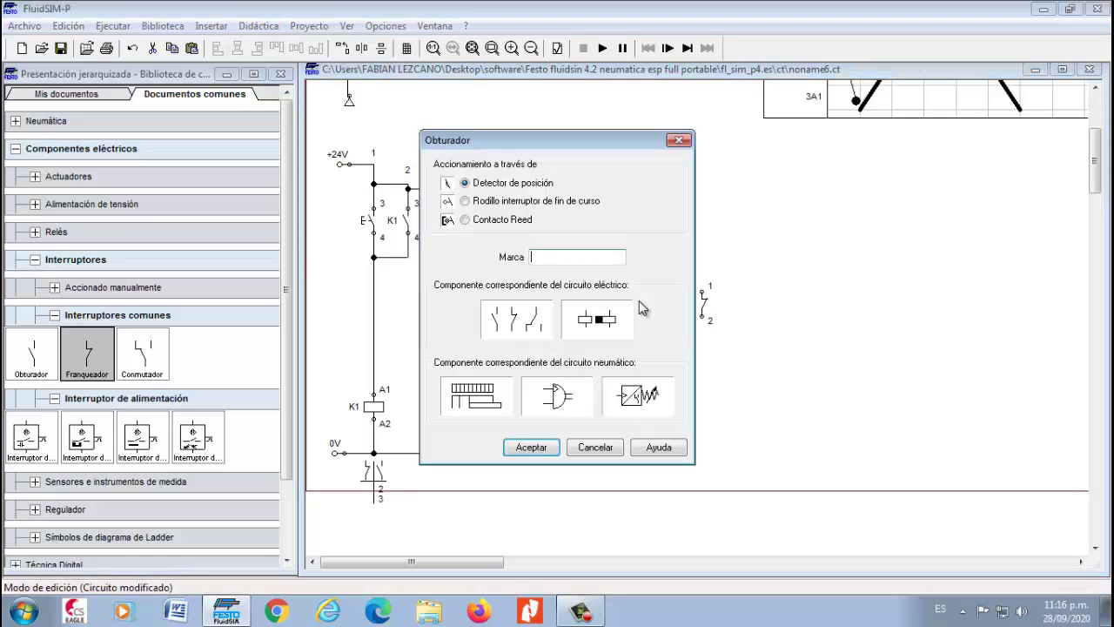
type("K2")
left_click(530, 448)
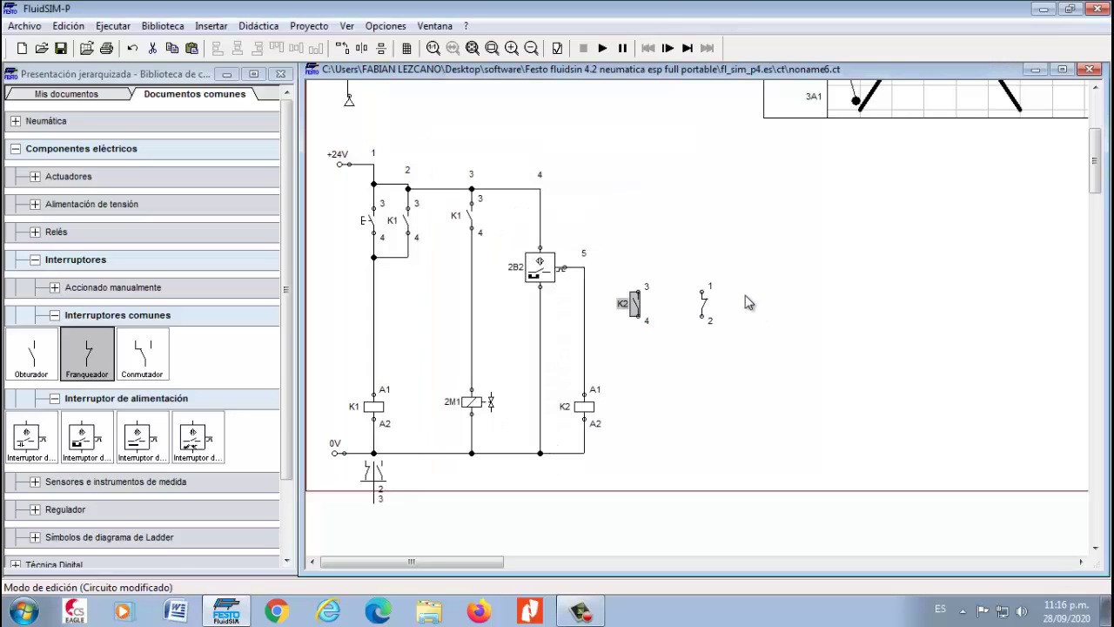
double_click(704, 304)
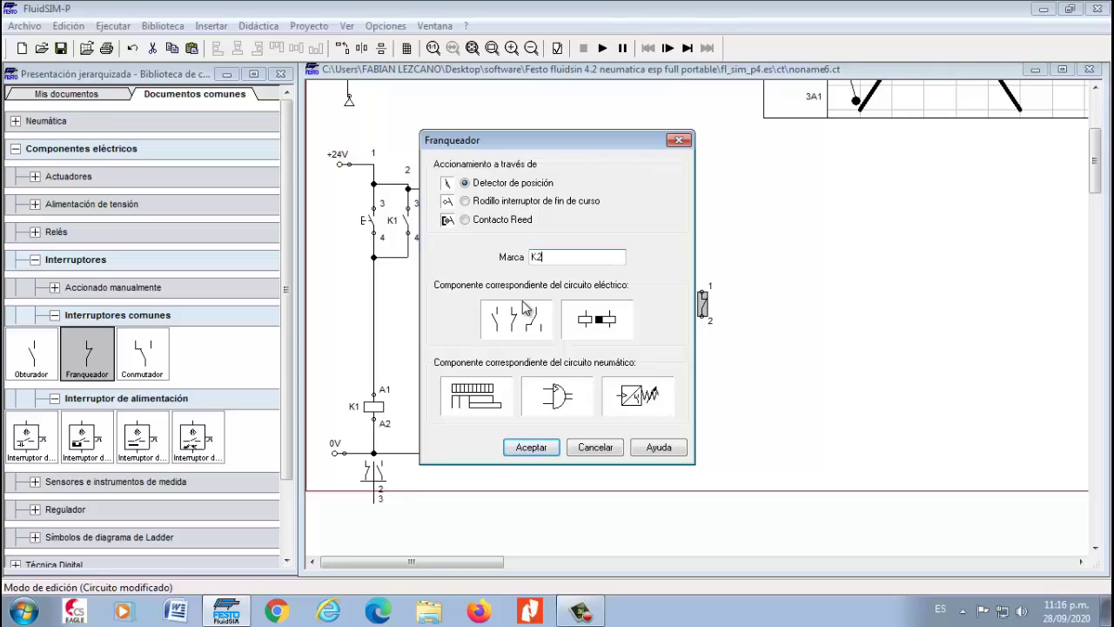
left_click(531, 447)
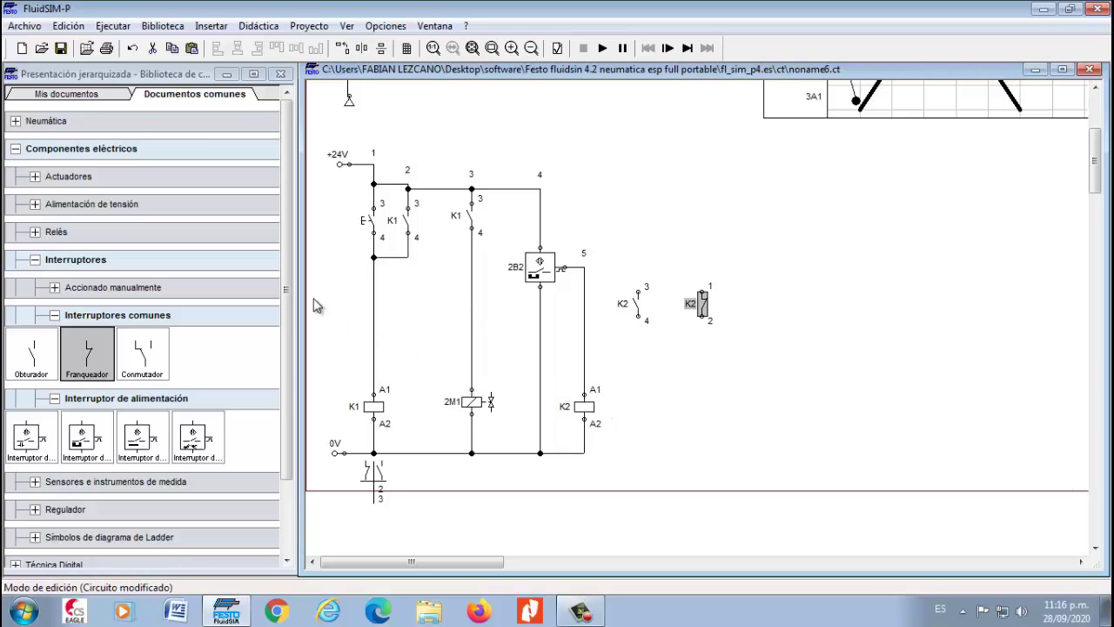
Place two valve solenoids, one below each of the K2 contacts.
left_click_drag(1101, 157, 1100, 126)
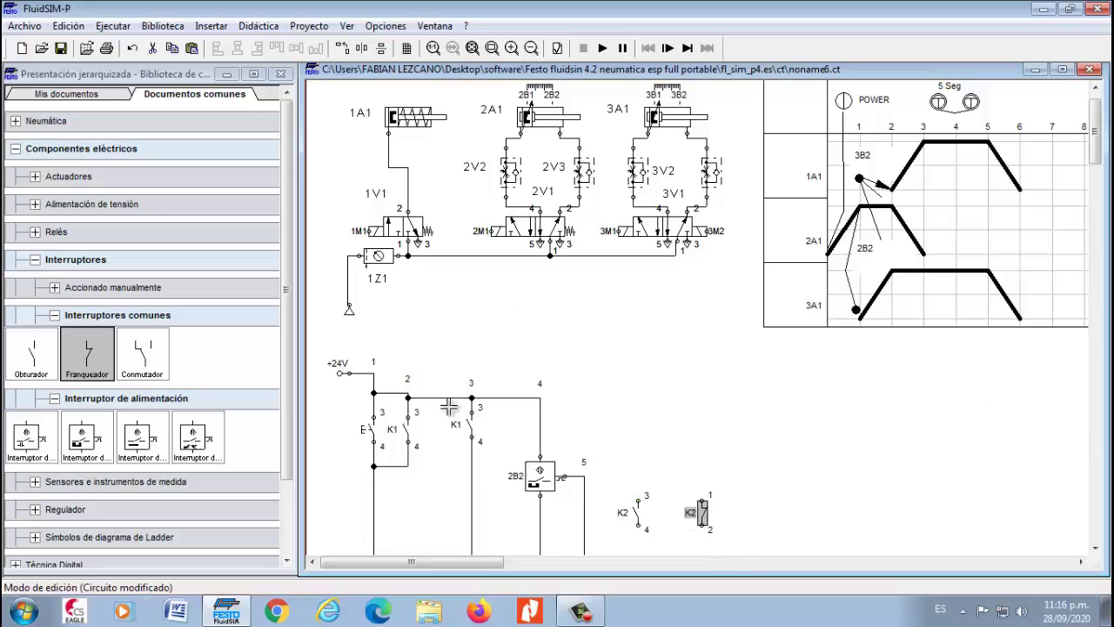
left_click_drag(1095, 170, 1095, 200)
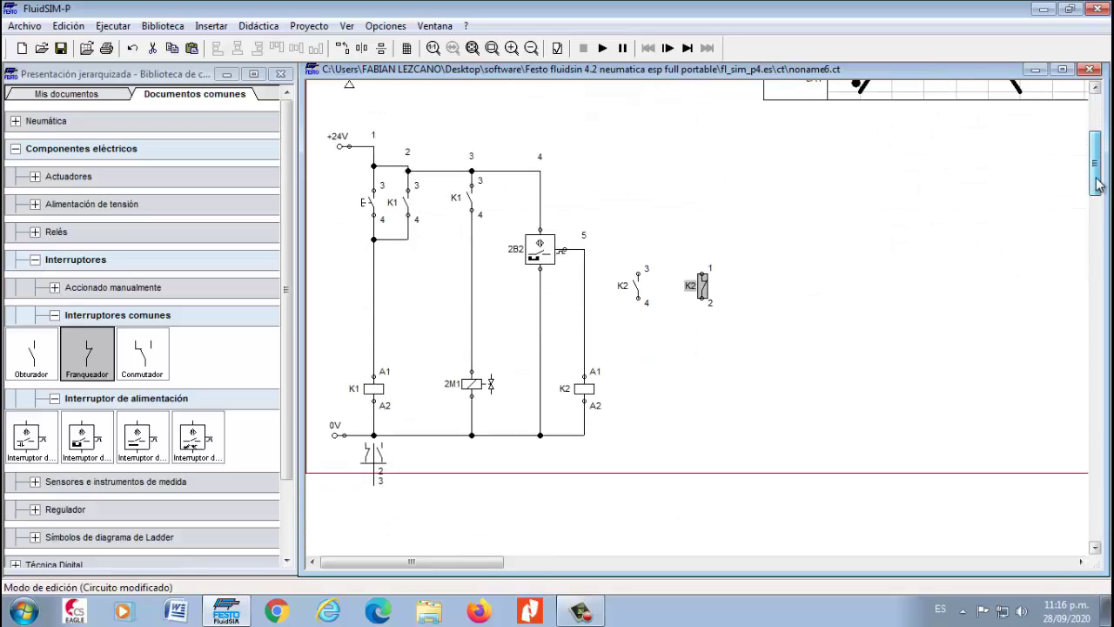
left_click(54, 315)
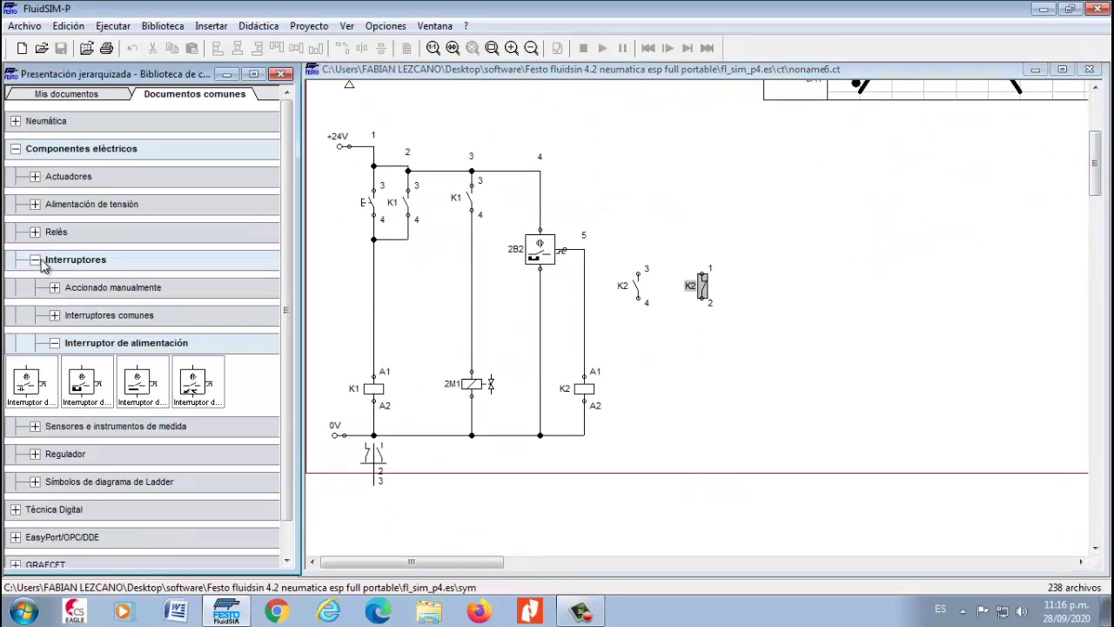
left_click(35, 231)
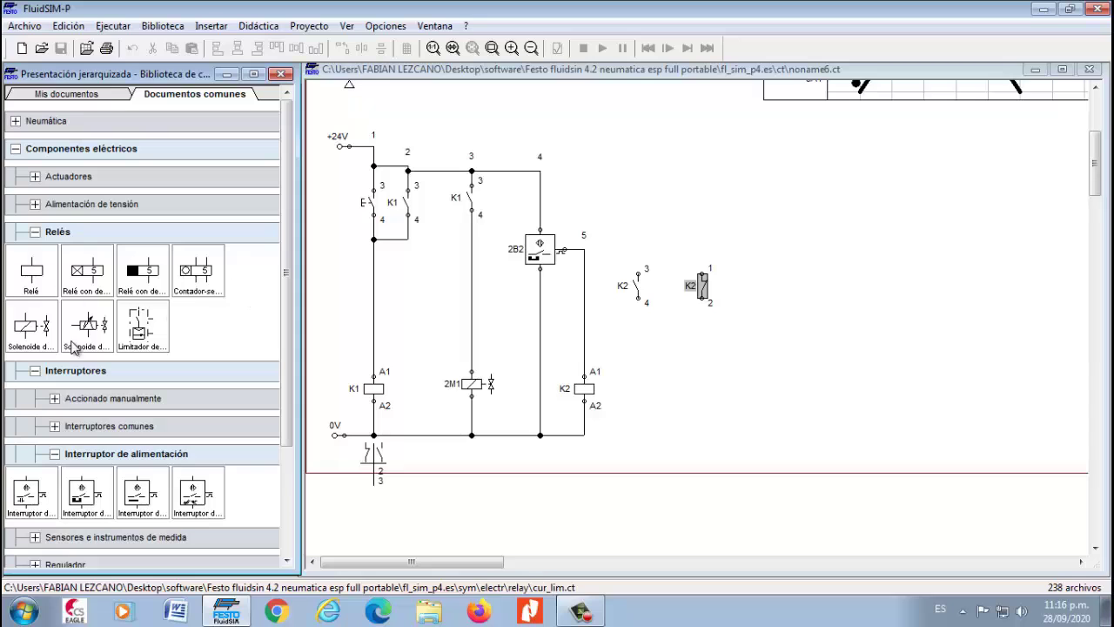
left_click_drag(42, 333, 640, 383)
left_click_drag(31, 331, 707, 376)
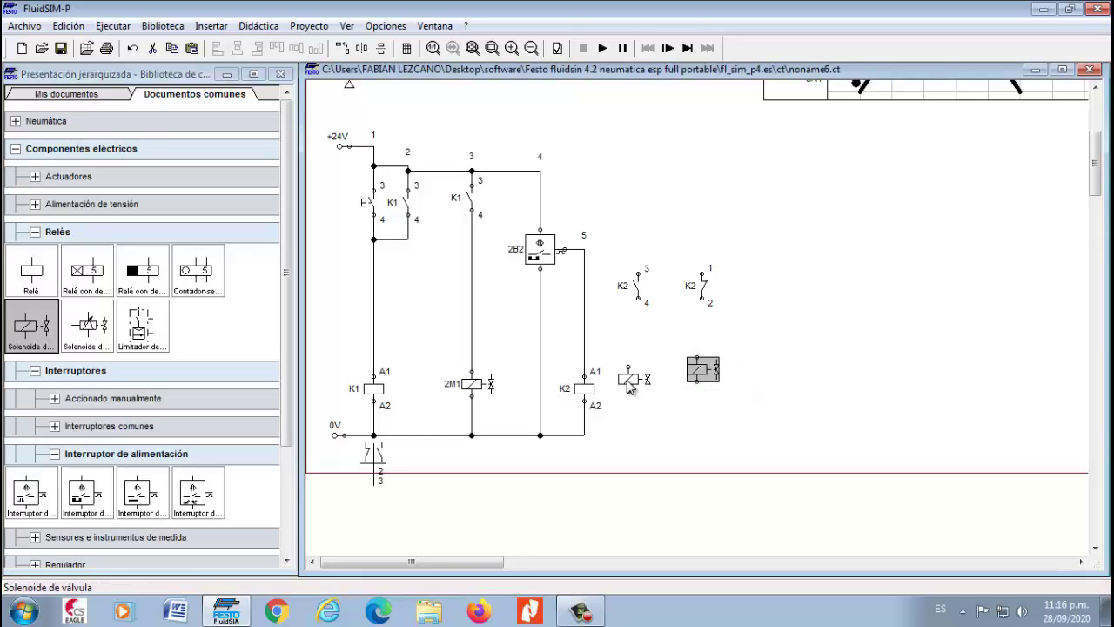
Wire each new valve solenoid between the K2 contact above it and the 0V line.
mouse_move(634, 381)
left_mouse_down()
mouse_move(641, 391)
mouse_move(638, 298)
left_mouse_up()
mouse_move(698, 370)
left_mouse_down()
mouse_move(697, 389)
mouse_move(702, 298)
left_mouse_up()
left_click_drag(694, 400, 585, 435)
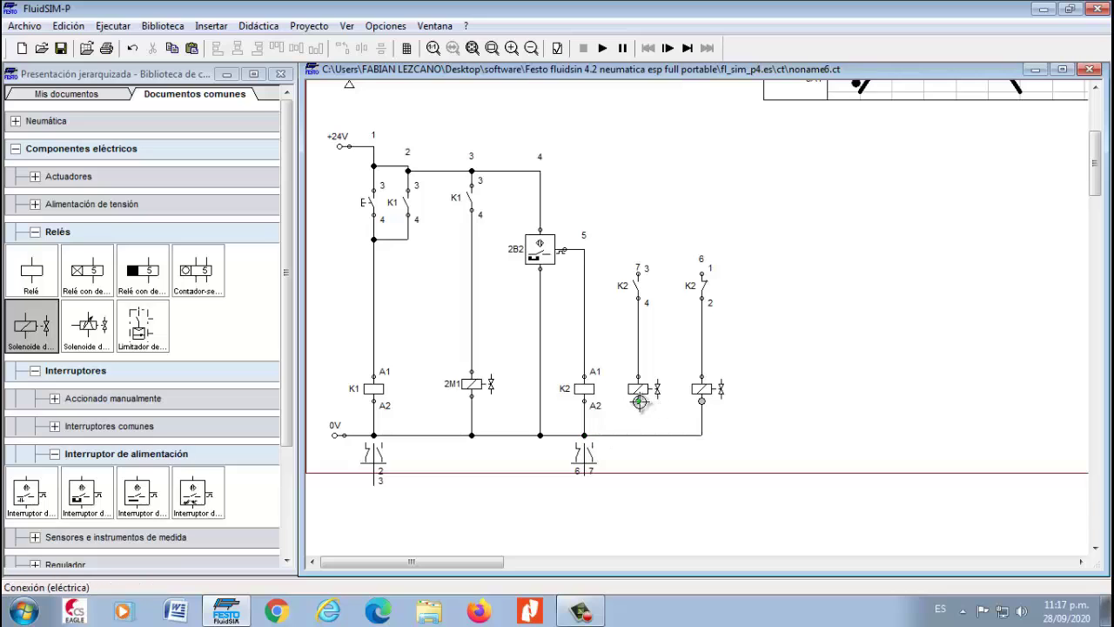
left_click_drag(638, 402, 638, 435)
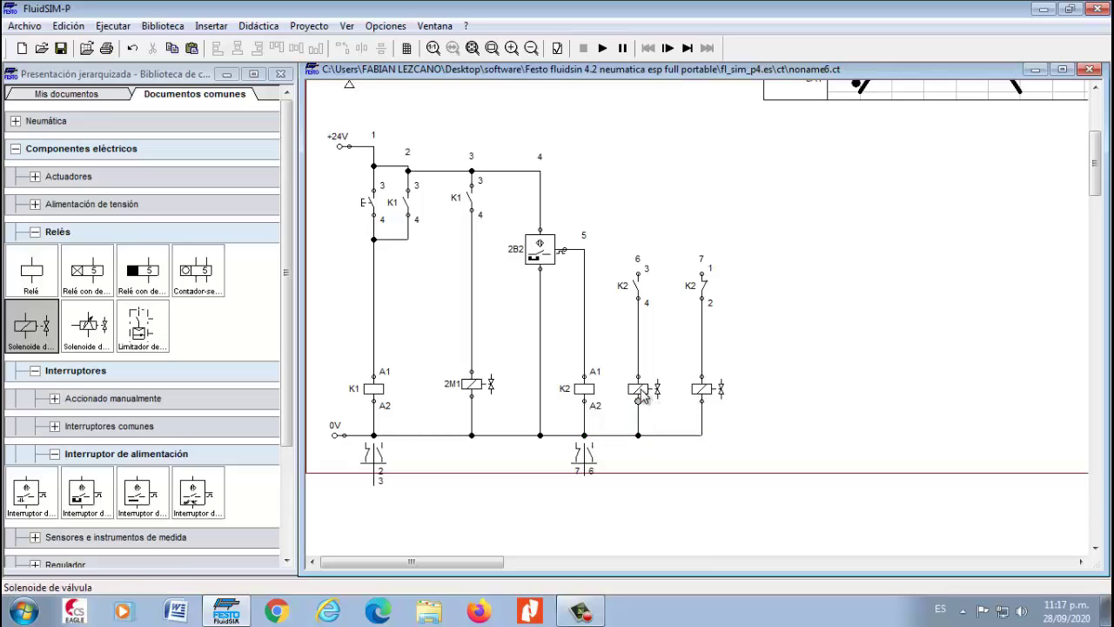
Label the valve solenoid under the K2 make contact 3M1 and the one under the K2 break contact 3M2.
double_click(642, 390)
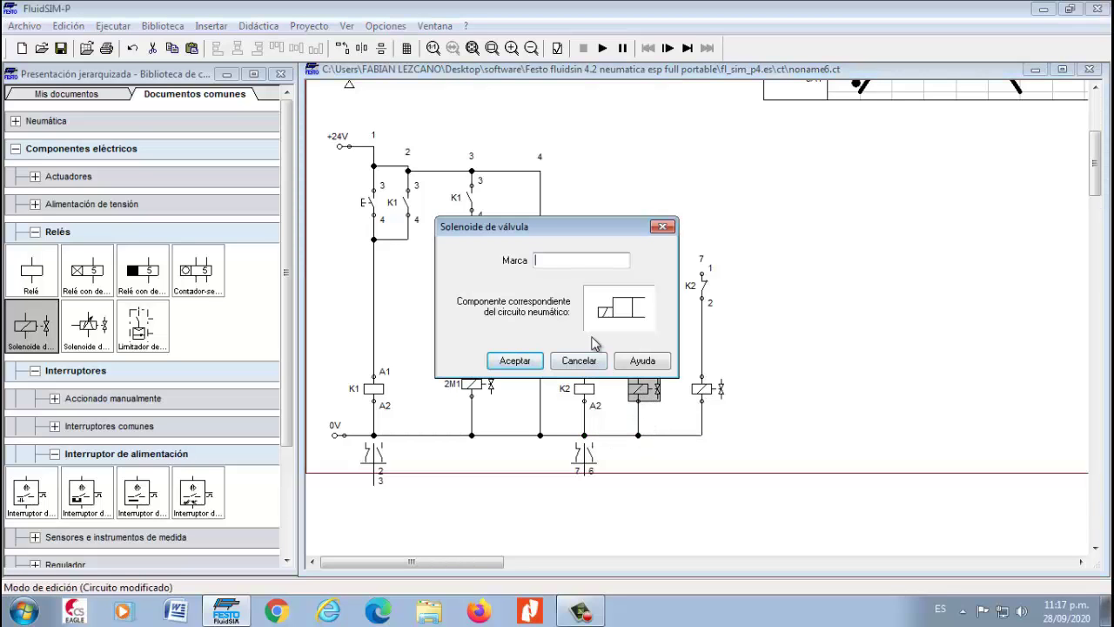
type("3M1")
left_click(515, 361)
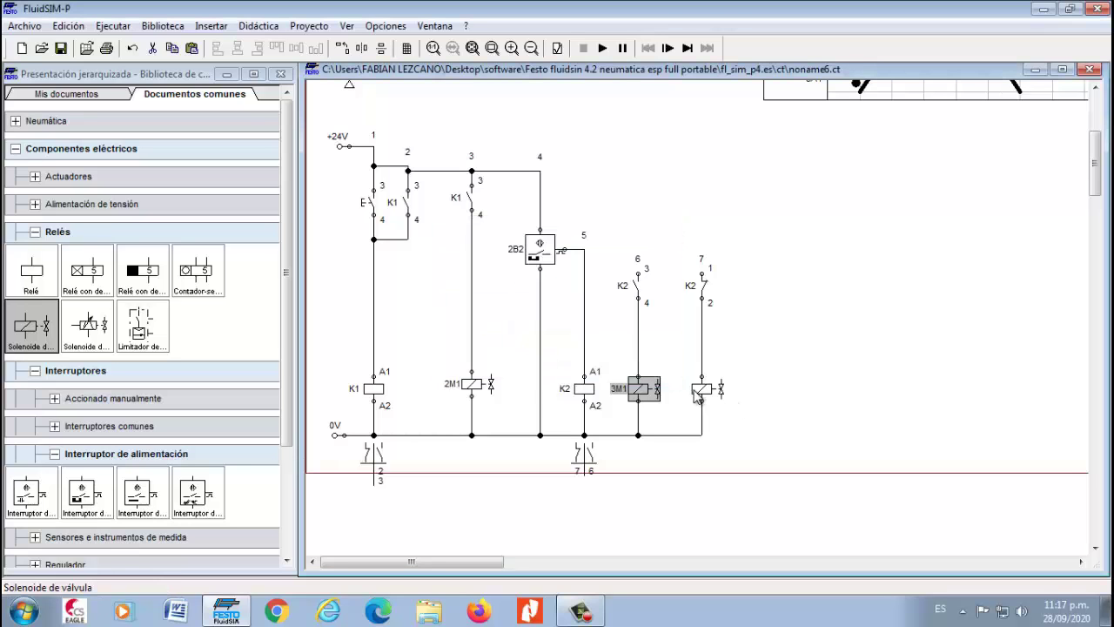
double_click(697, 394)
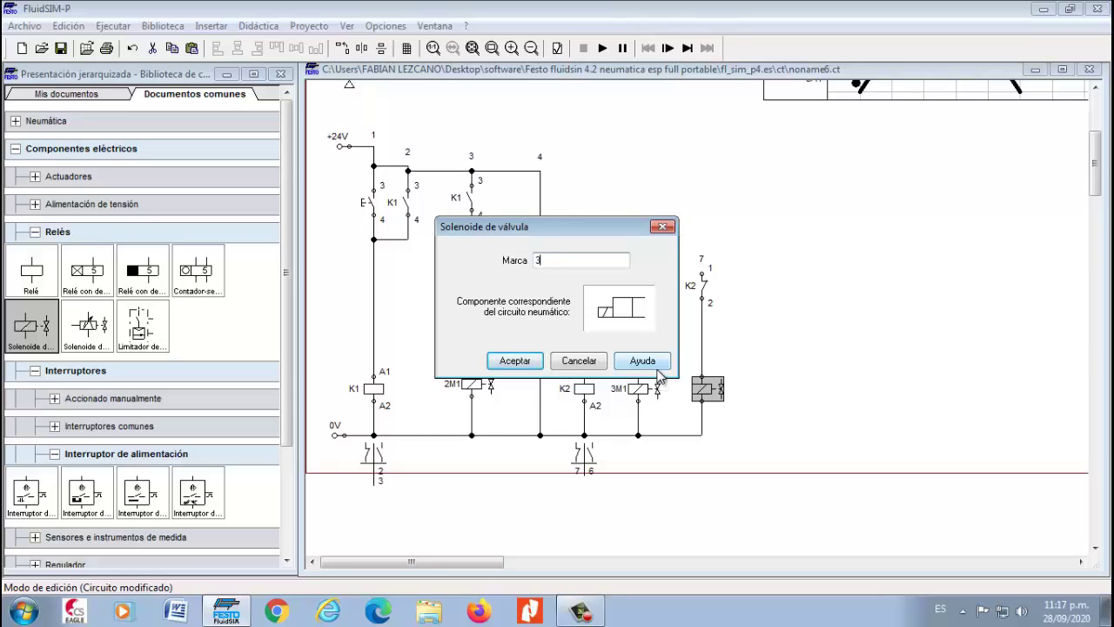
left_click(517, 360)
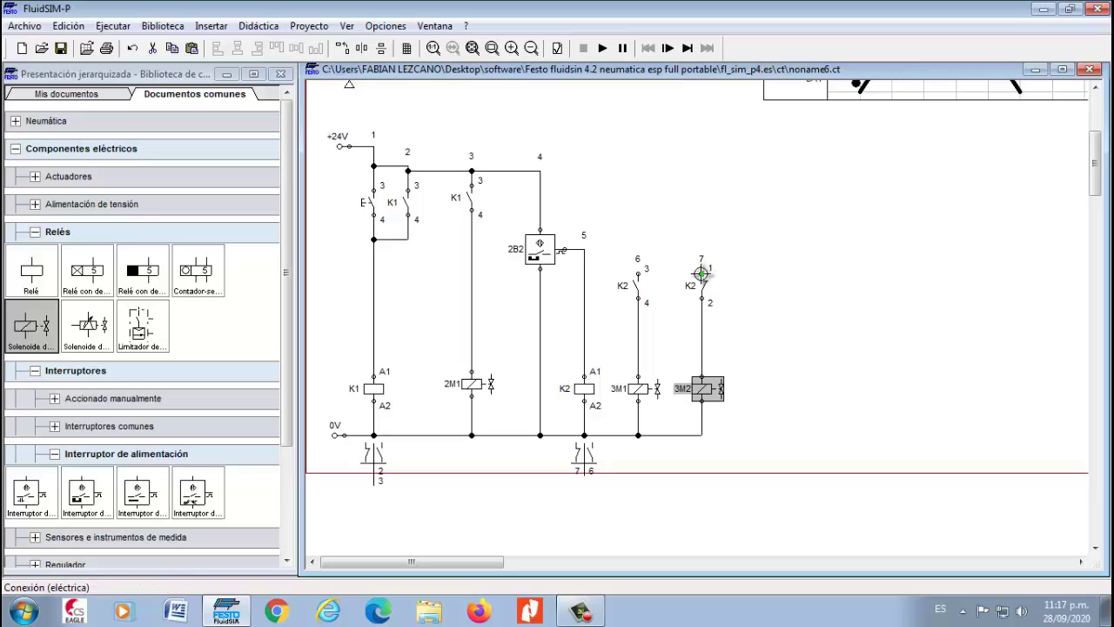
Wire the upper terminal of the K2 break contact to the +24V line at the top of the 2B2 branch.
mouse_move(703, 274)
left_mouse_down()
mouse_move(599, 160)
mouse_move(546, 176)
left_mouse_up()
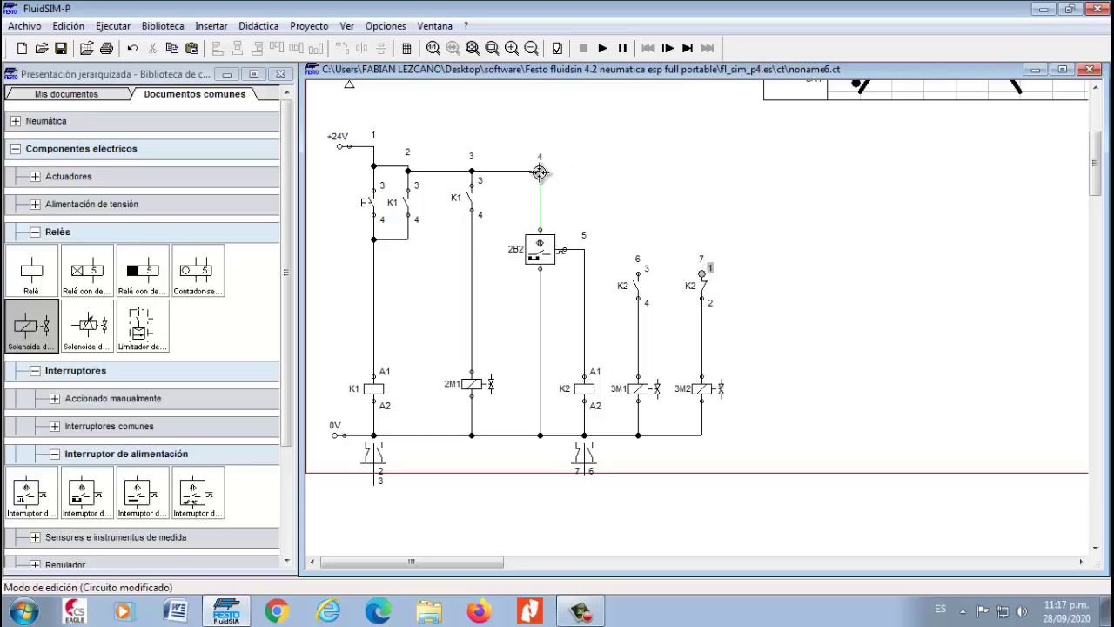
left_click_drag(540, 172, 540, 173)
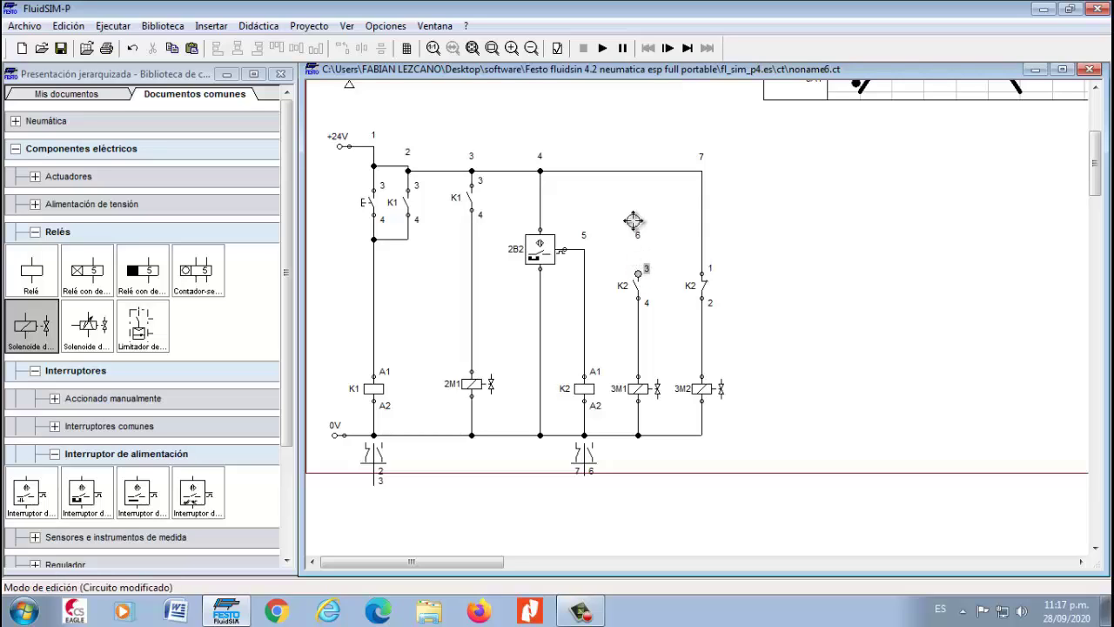
Wire the upper terminal of the K2 make contact above solenoid 3M1 to the +24V line.
left_click_drag(638, 273, 636, 170)
left_click_drag(1096, 165, 1096, 139)
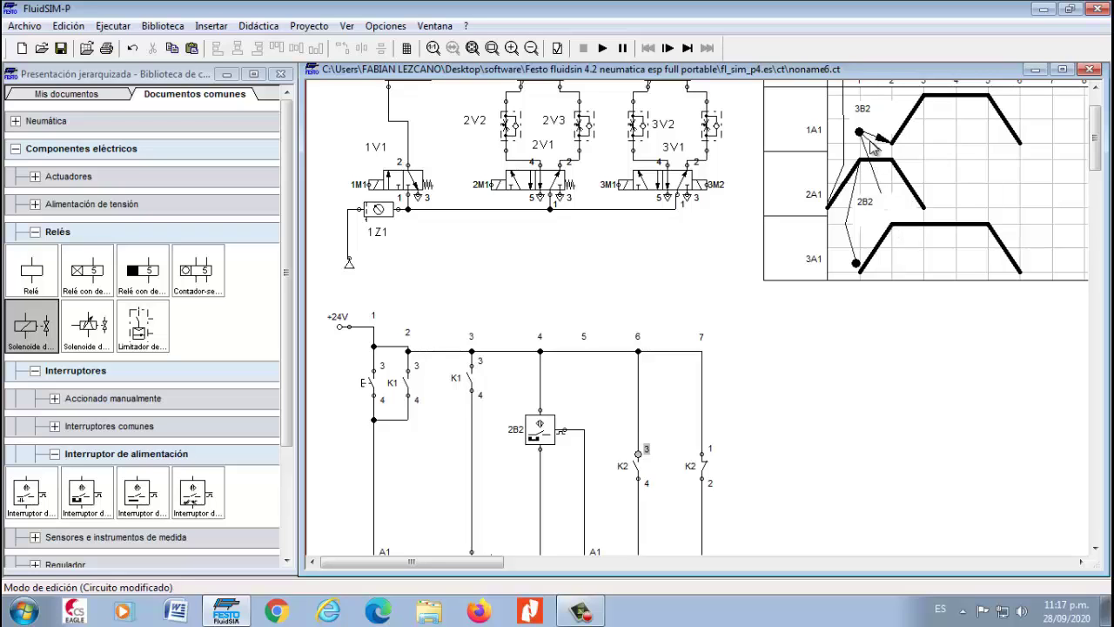
left_click_drag(1096, 161, 1095, 213)
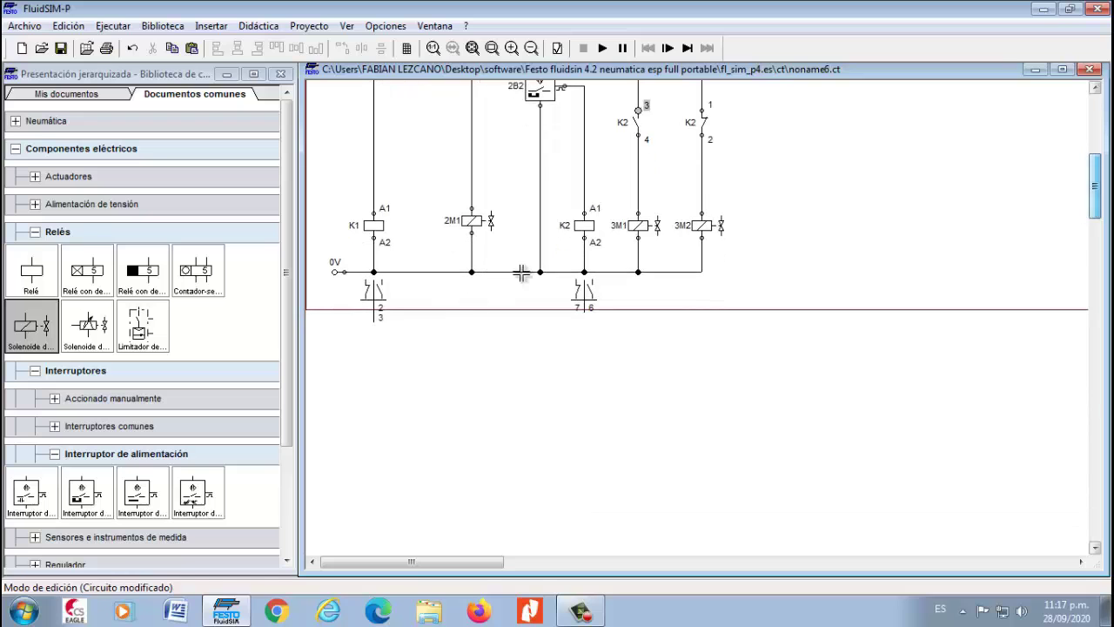
Place a magnetic proximity switch beyond the 3M2 branch and wire it between the +24V and 0V lines.
left_click_drag(81, 501, 794, 126)
left_click(54, 454)
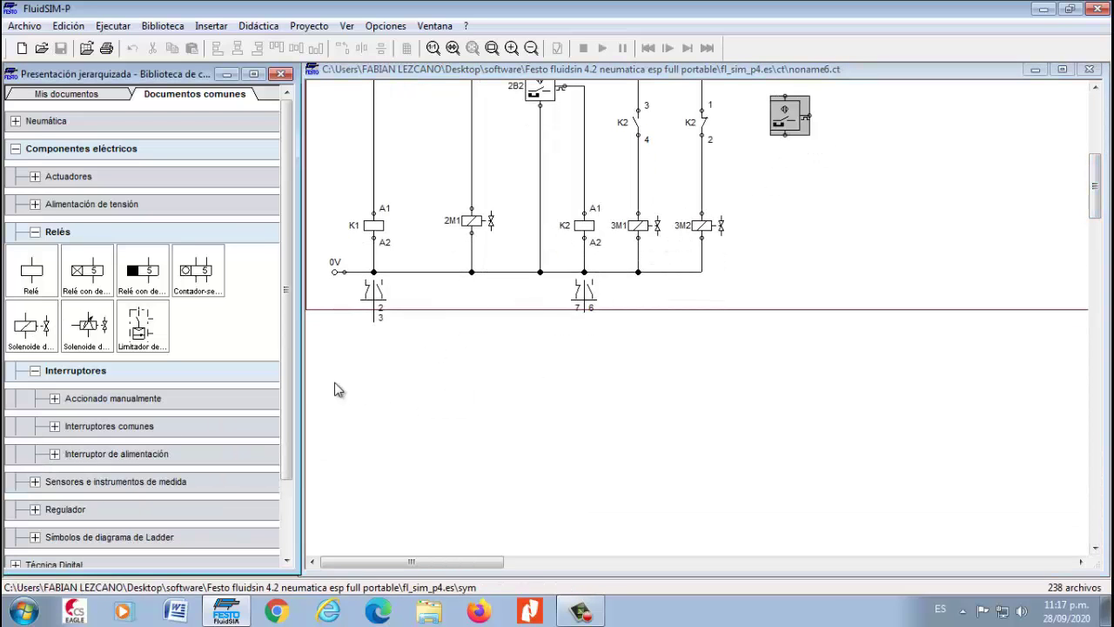
left_click_drag(1095, 202, 1096, 177)
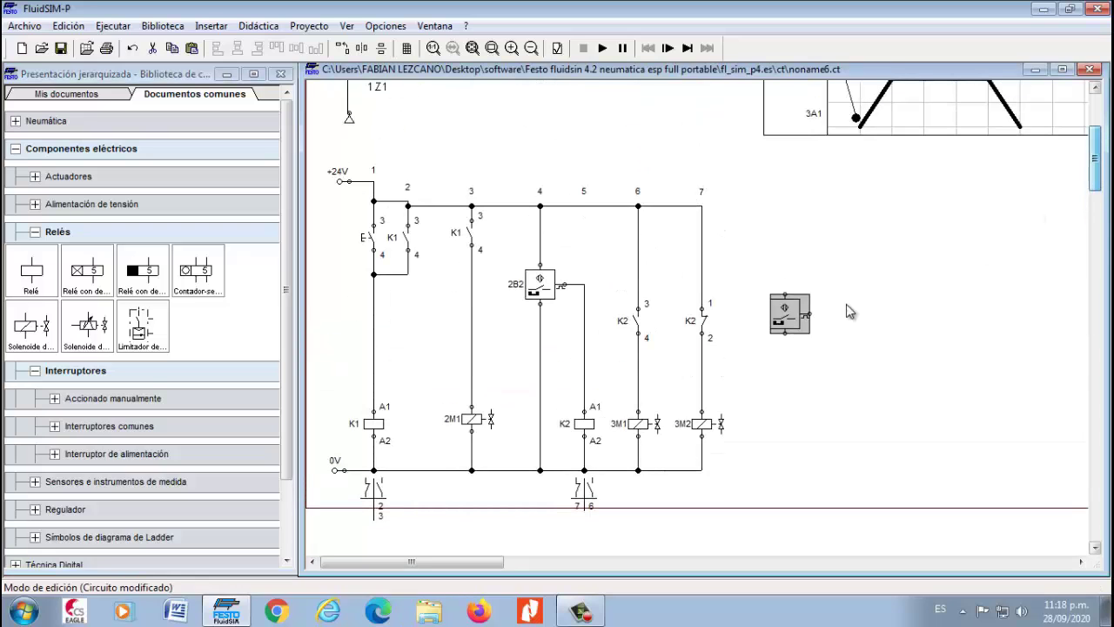
left_click_drag(788, 314, 702, 207)
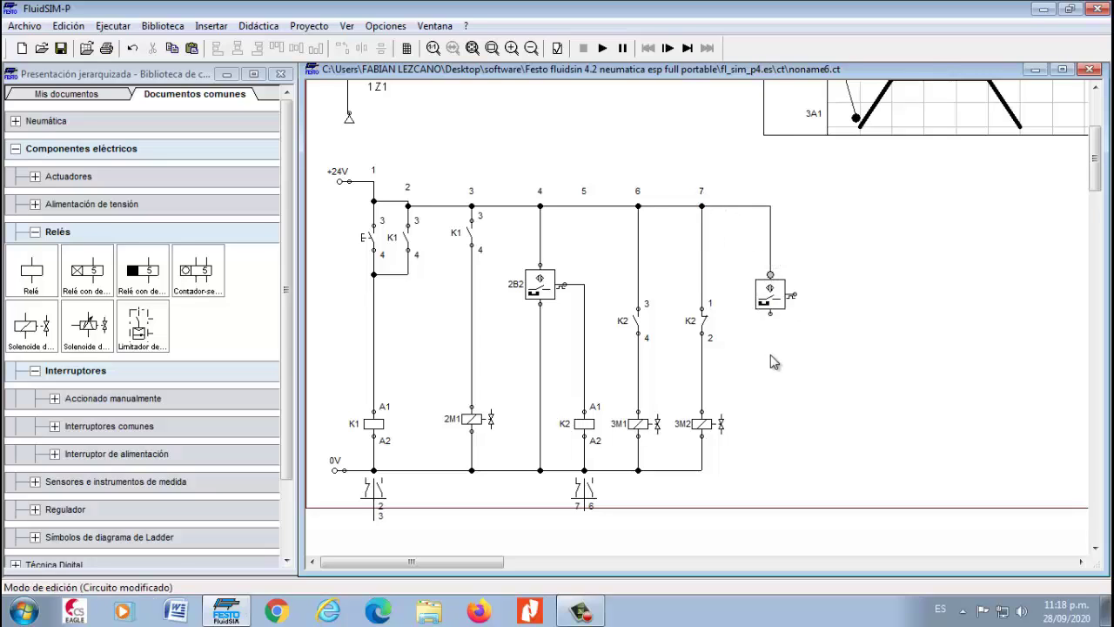
left_click_drag(774, 320, 701, 471)
Label the new magnetic proximity switch 3B2.
double_click(770, 307)
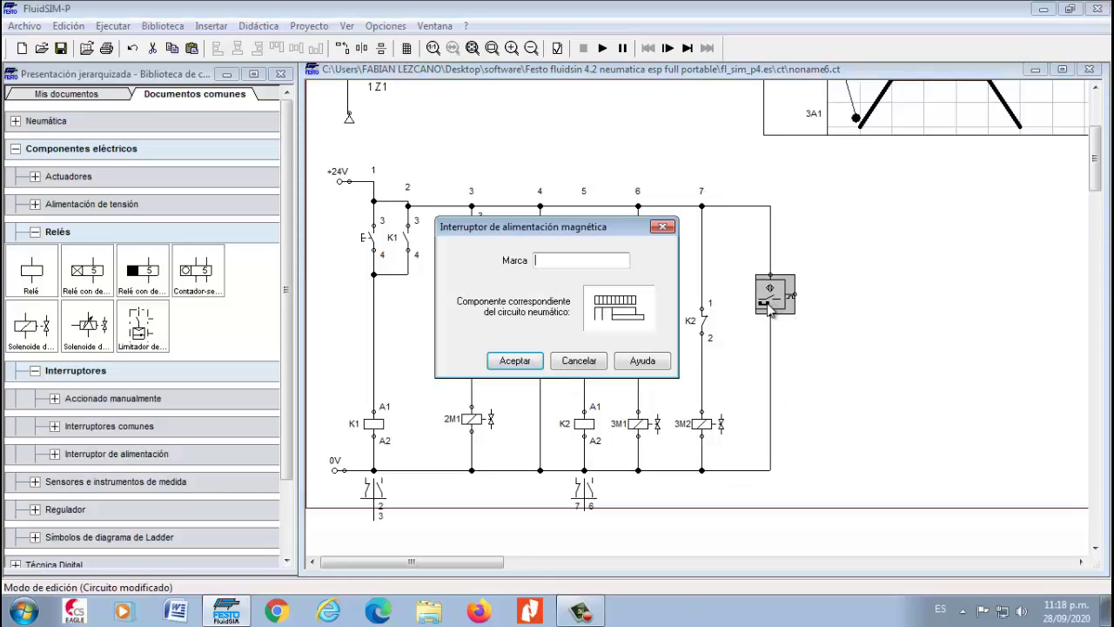
type("3B2")
left_click(493, 364)
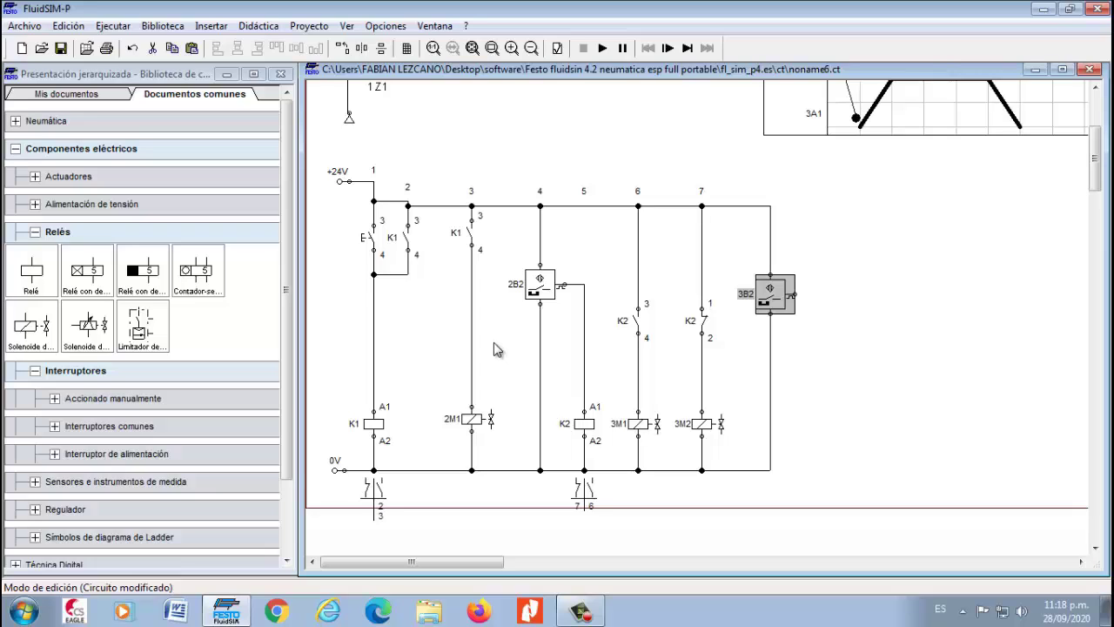
Add a relay coil labelled K3, wired between the output of switch 3B2 and the 0V line.
mouse_move(34, 271)
left_mouse_down()
mouse_move(841, 428)
mouse_move(831, 372)
mouse_move(793, 295)
left_mouse_up()
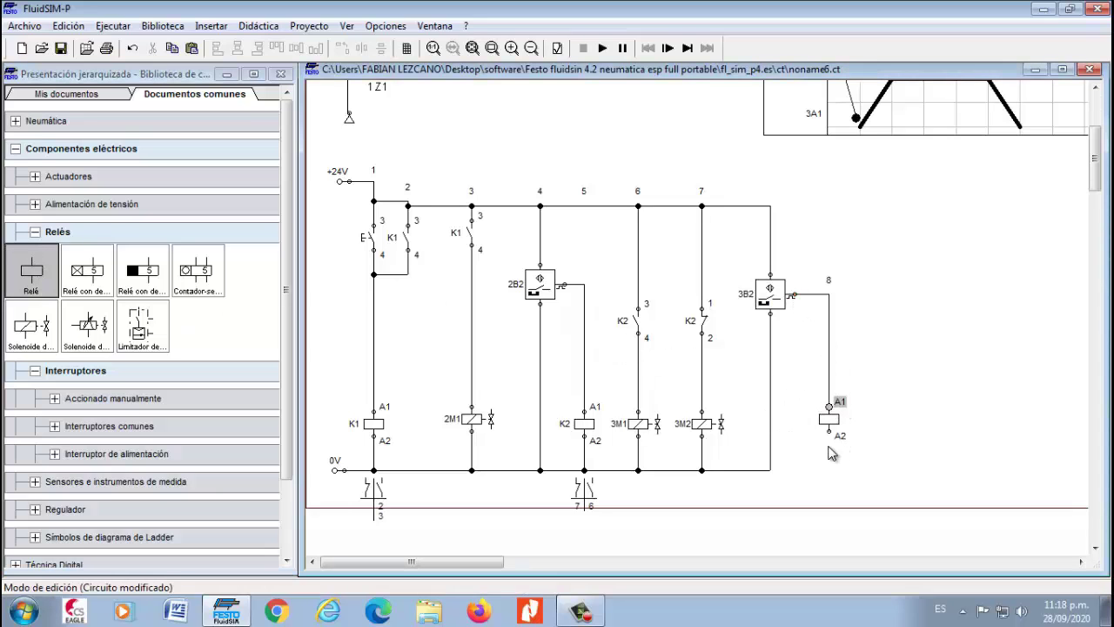
left_click_drag(829, 431, 772, 471)
double_click(825, 413)
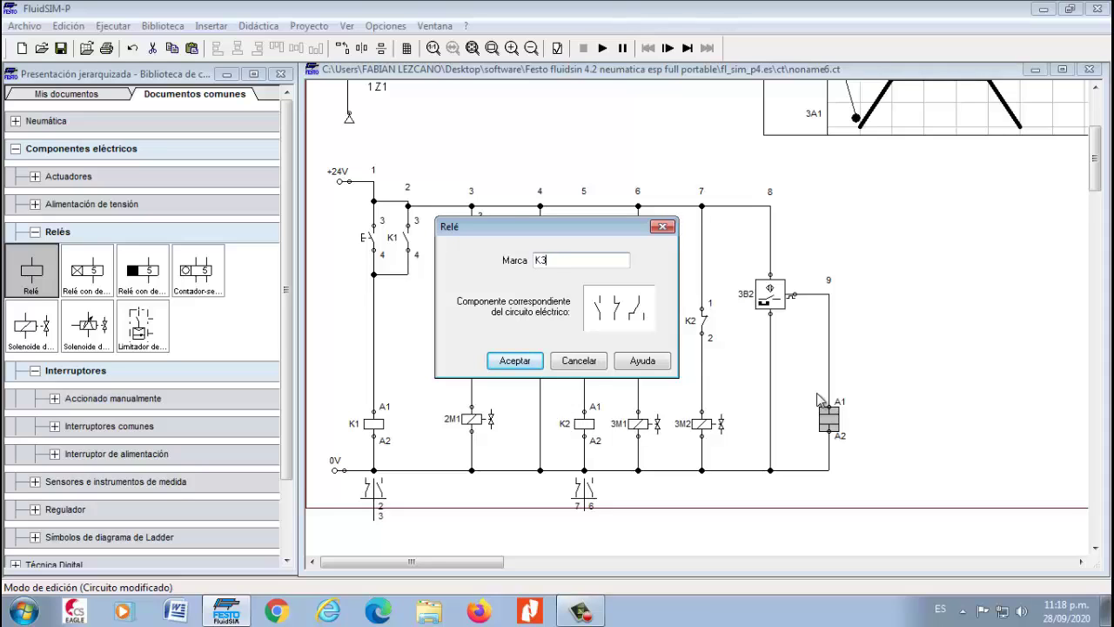
left_click(514, 361)
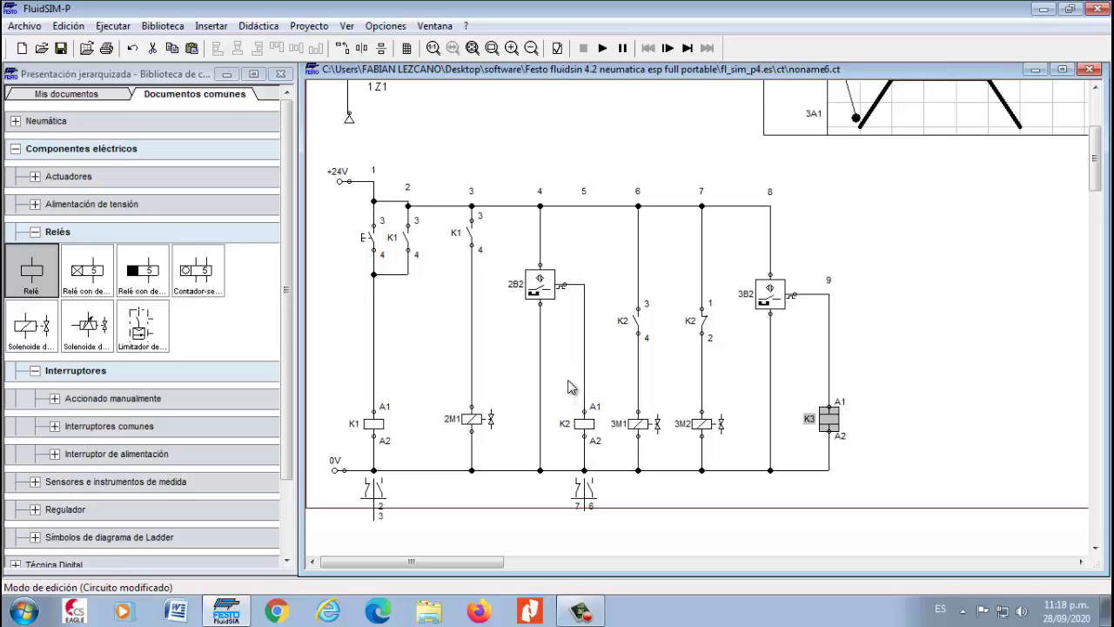
Place a break contact (Franqueador) beside the wire that feeds the K1 relay coil.
left_click_drag(1095, 184, 1095, 155)
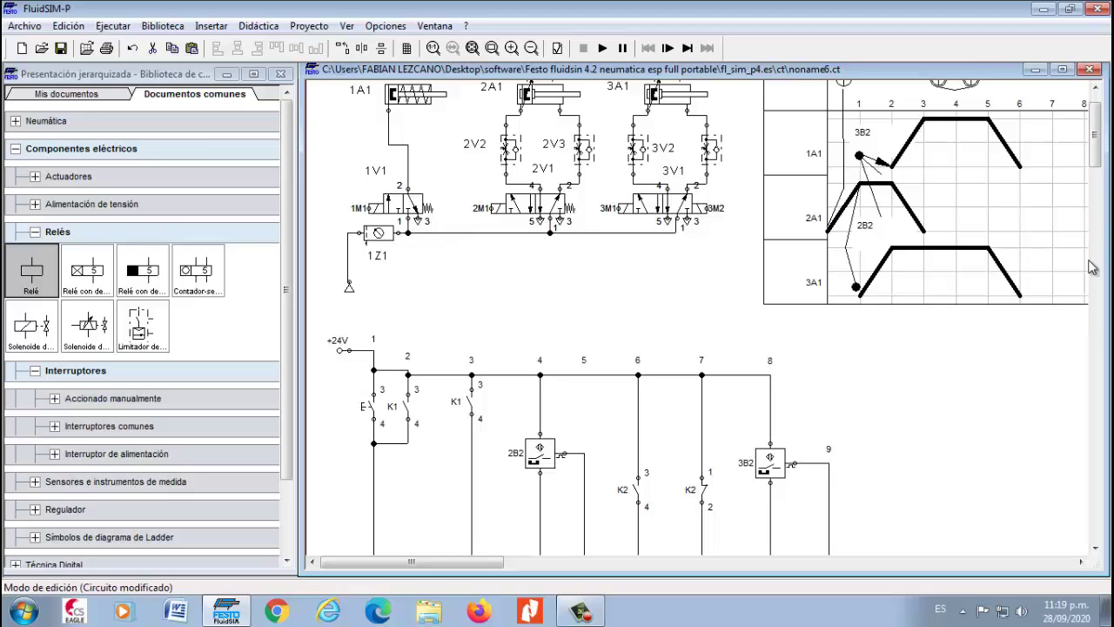
scroll(1096, 148, "down", 5)
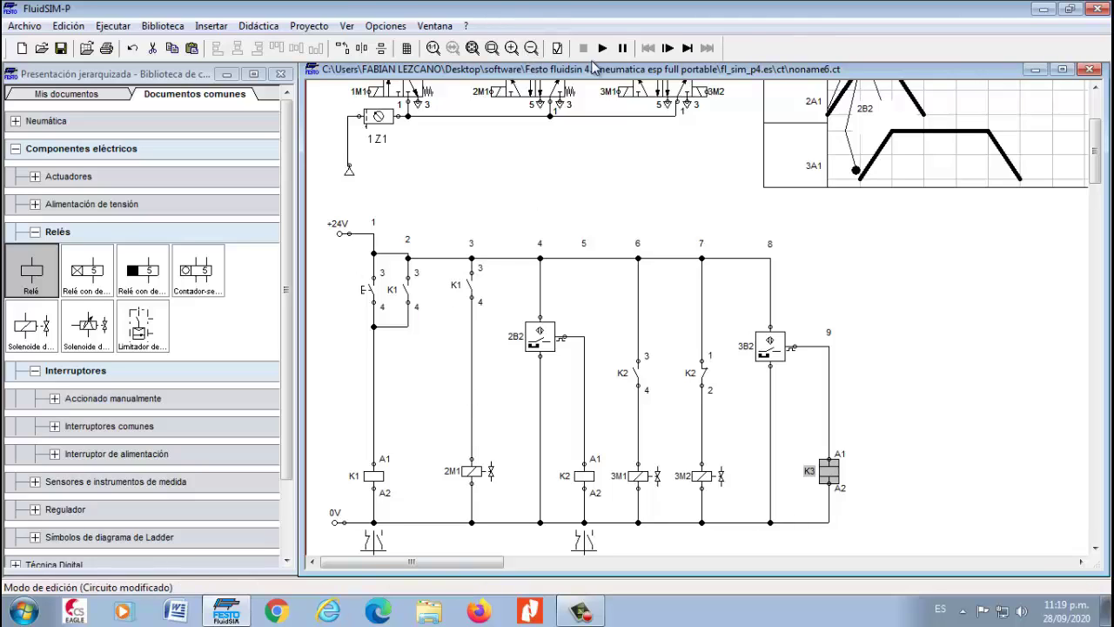
left_click(35, 231)
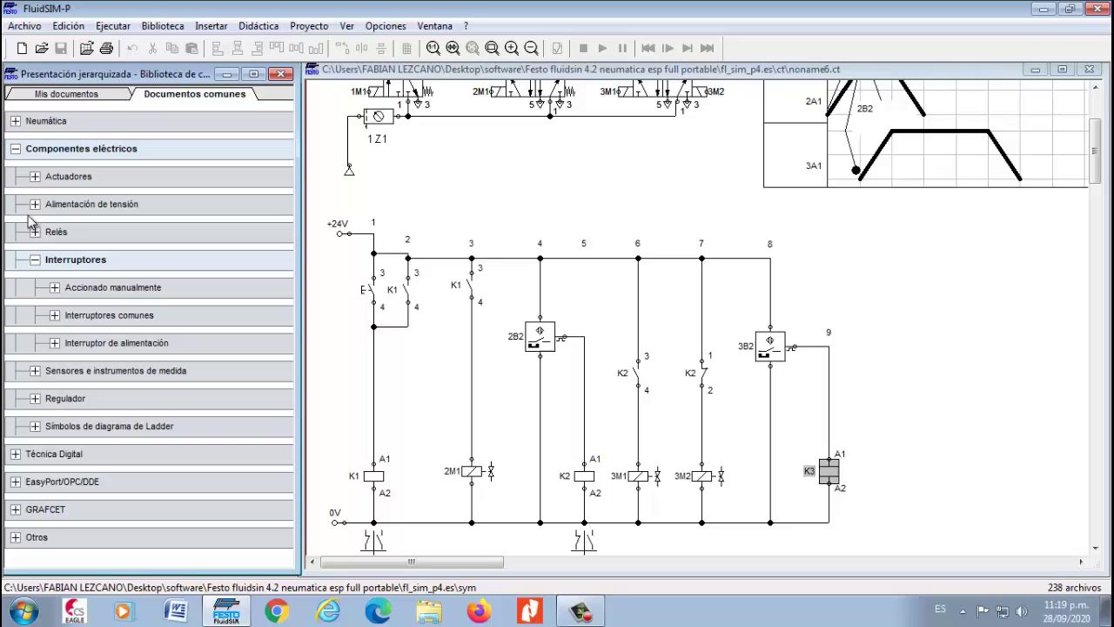
left_click(52, 288)
left_click(52, 288)
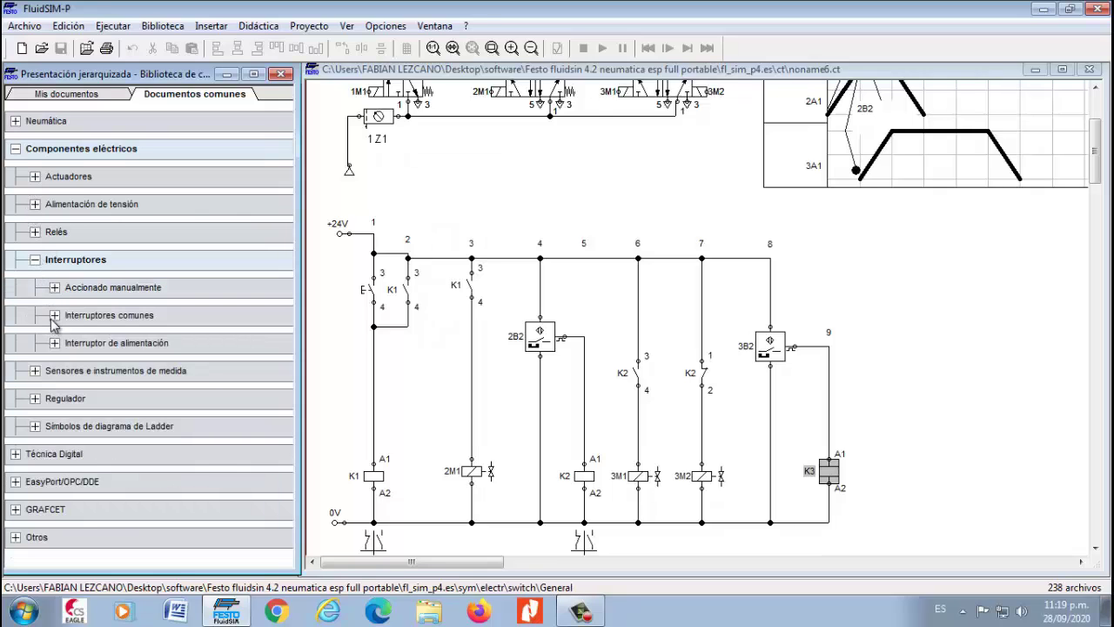
left_click(52, 316)
left_click_drag(85, 357, 413, 393)
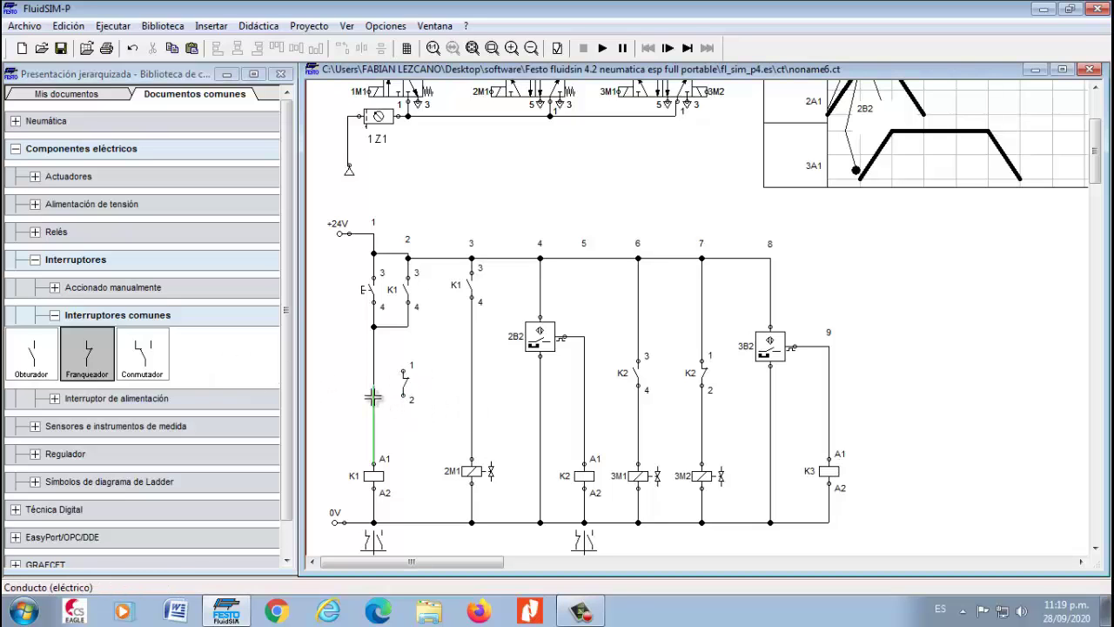
Delete the wire above the K1 coil and connect the break contact in its place, in series with the coil.
left_click(373, 397)
key("Delete")
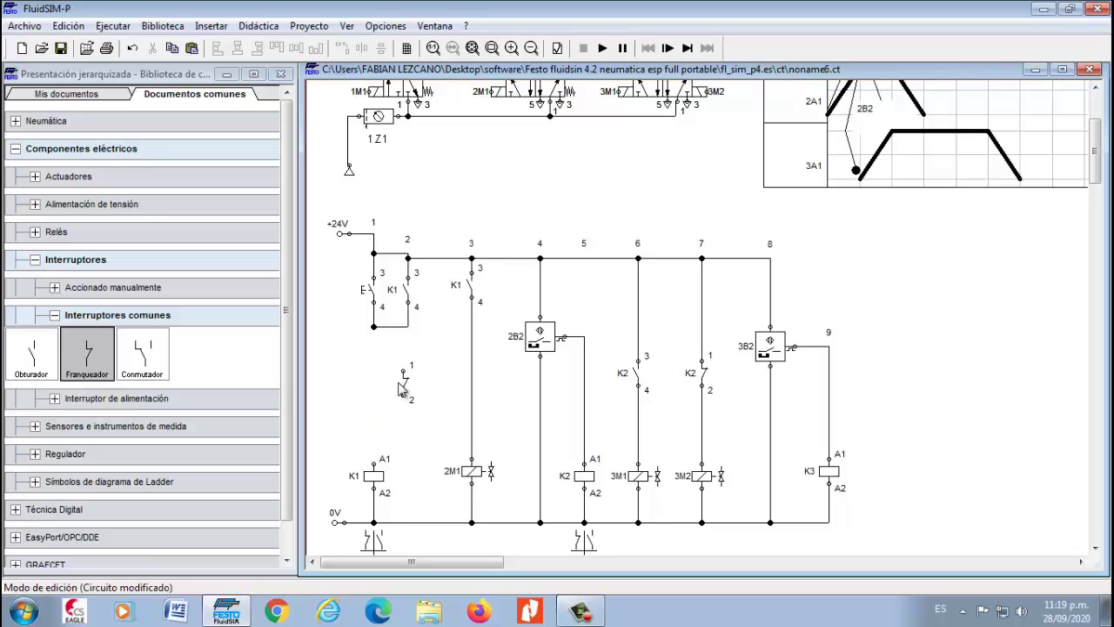
mouse_move(407, 388)
left_mouse_down()
mouse_move(377, 394)
mouse_move(373, 458)
left_mouse_up()
left_click_drag(372, 381, 373, 326)
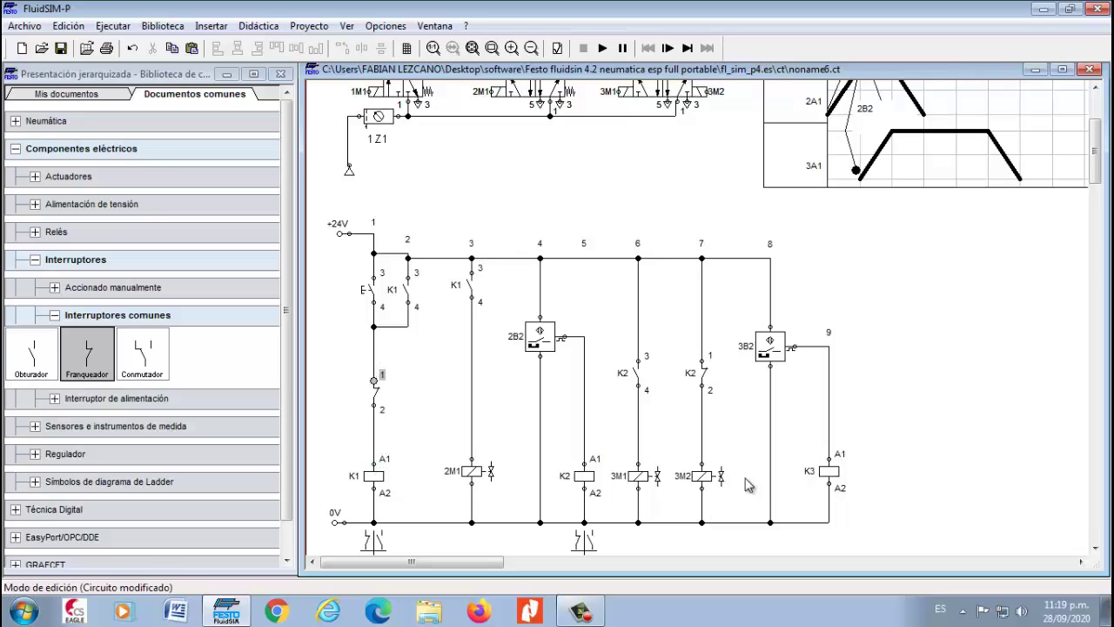
Label the break contact above the K1 coil K3.
left_click_drag(829, 521, 830, 493)
left_click_drag(1095, 188, 1095, 170)
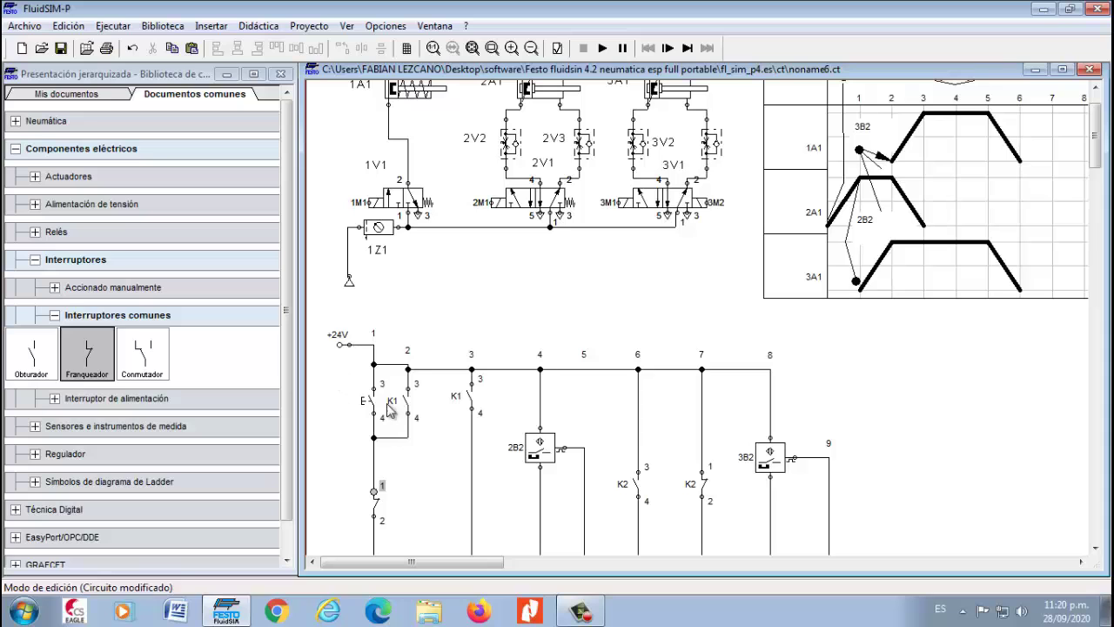
scroll(1091, 171, "down", 5)
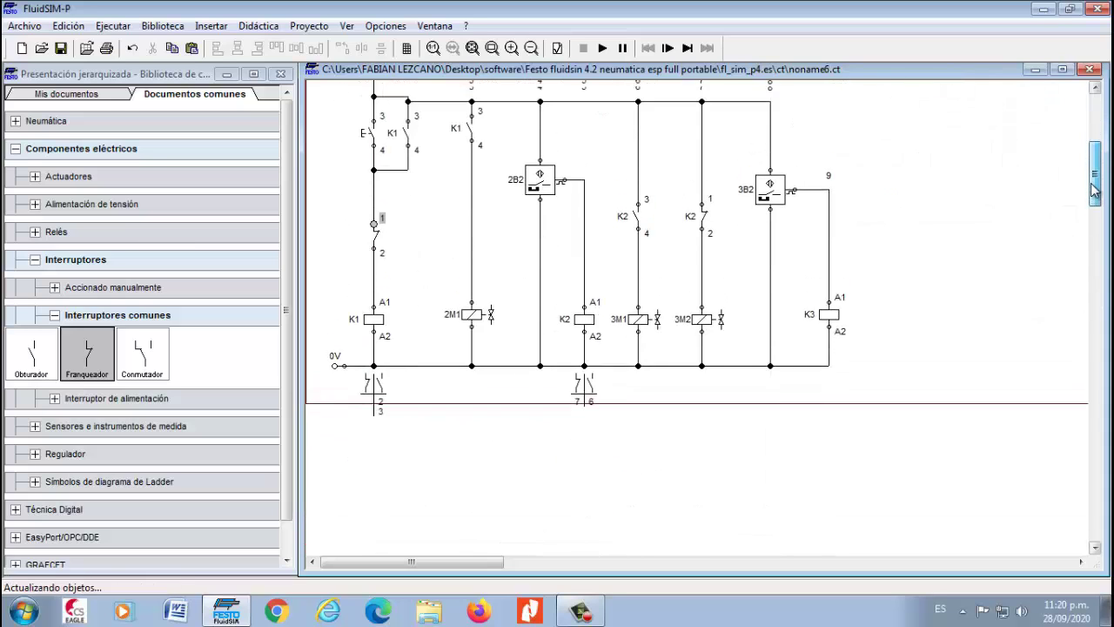
scroll(895, 245, "up", 2)
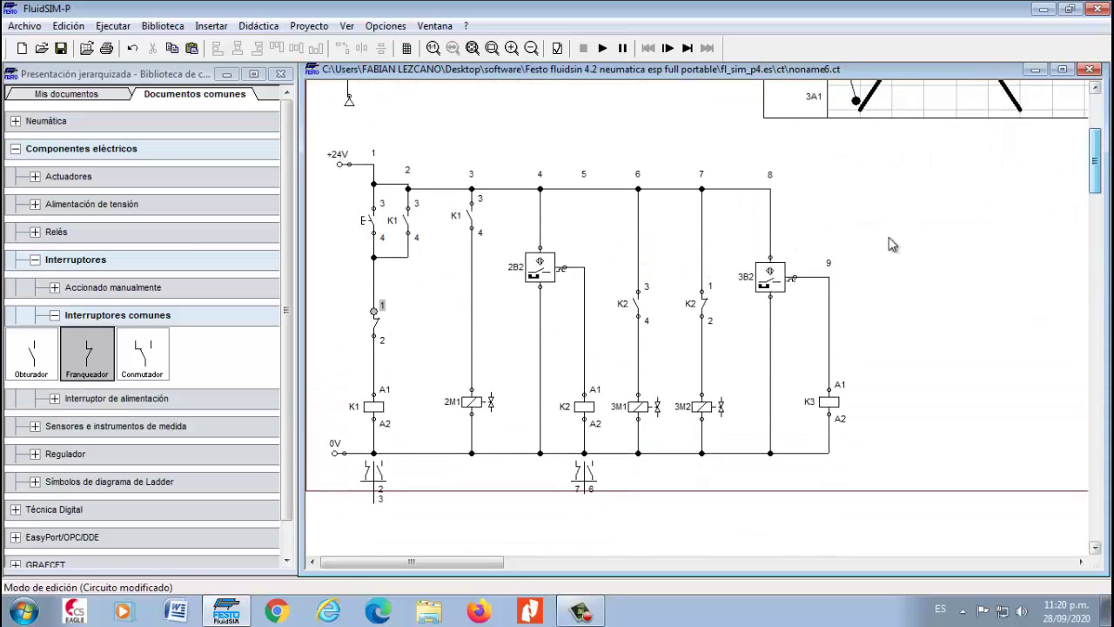
double_click(374, 323)
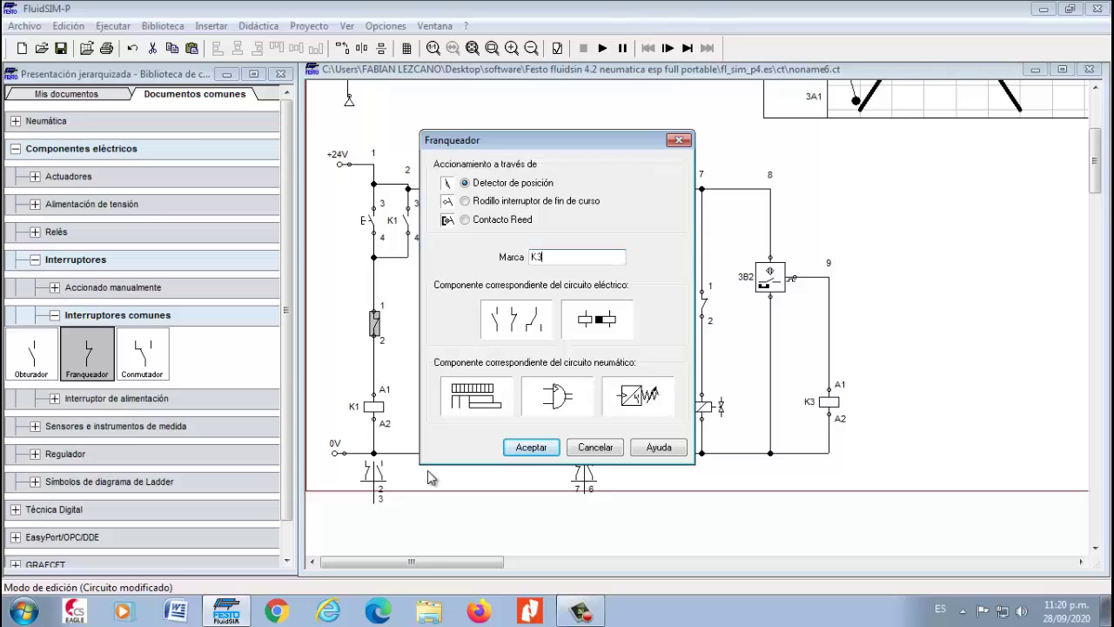
left_click(530, 448)
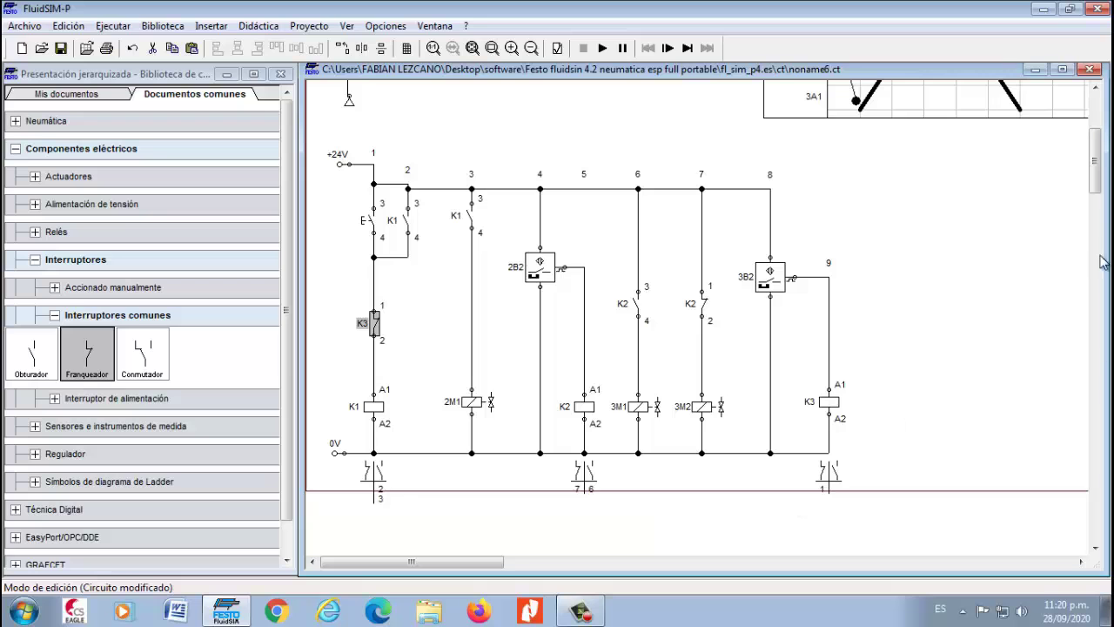
Simulate the circuit, operate the start pushbutton to check the cylinder sequence, and stop the simulation.
left_click_drag(1093, 188, 1095, 145)
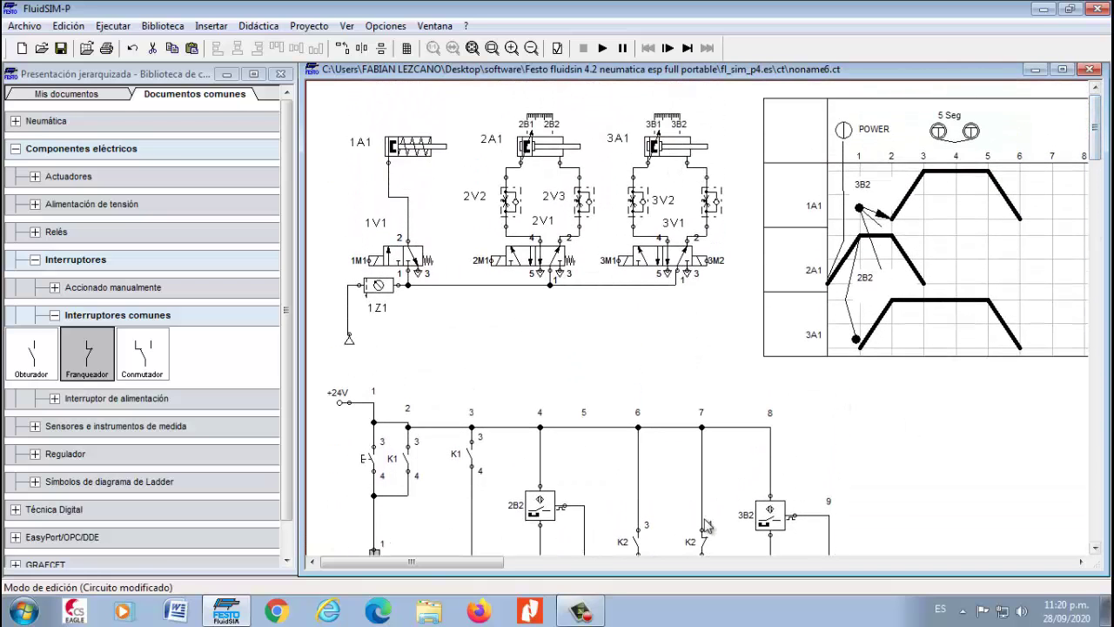
left_click(602, 48)
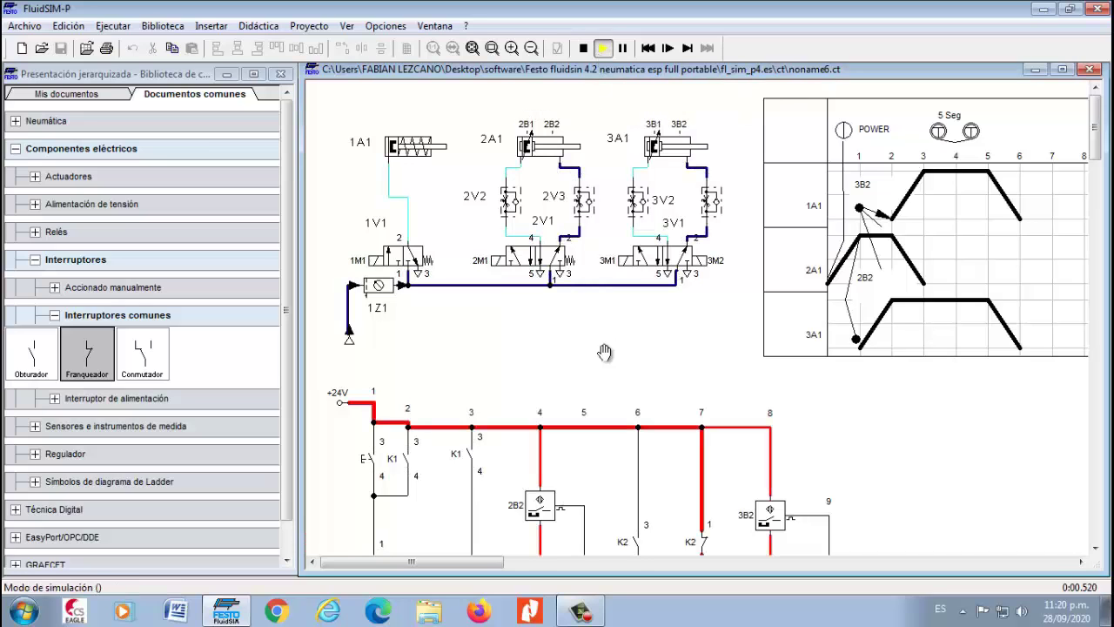
left_click(374, 451)
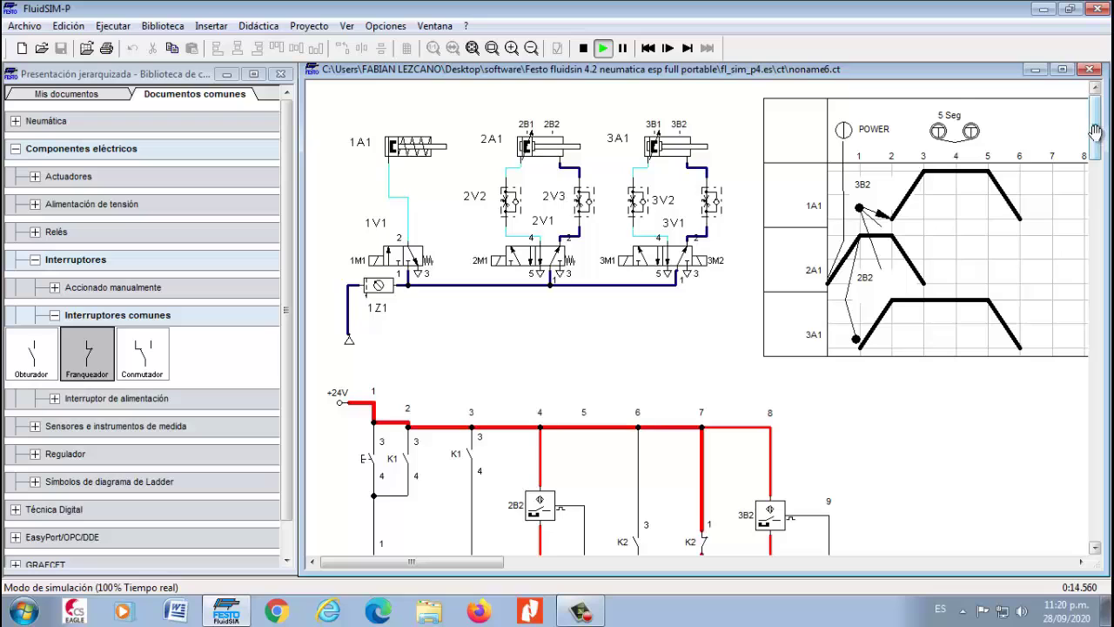
left_click(583, 48)
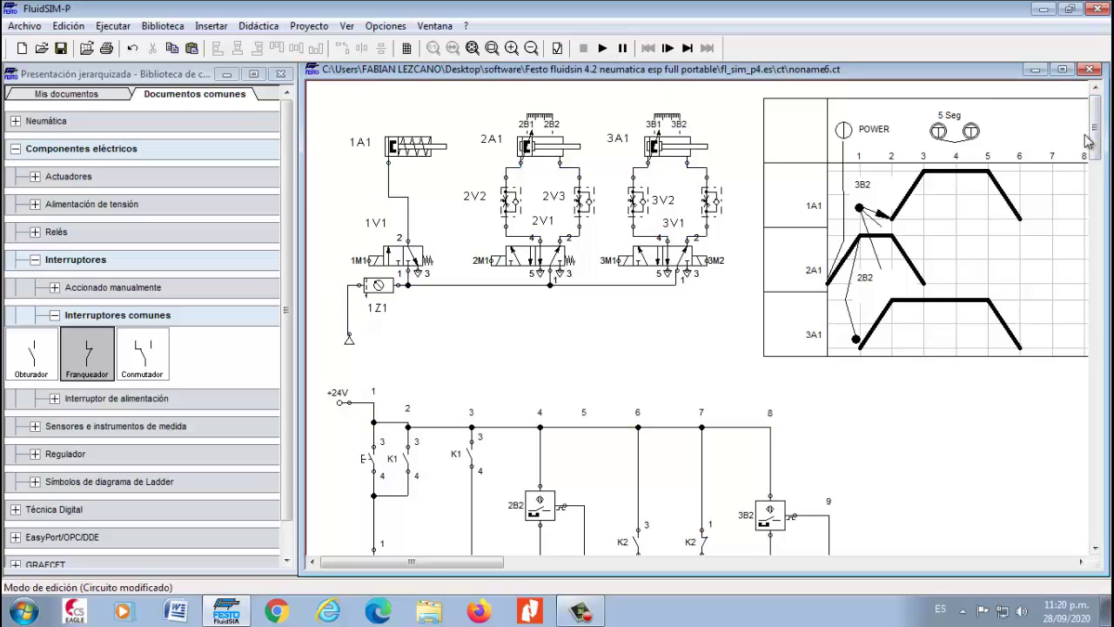
Place a make contact (Obturador) above the K2 coil branch, just under the +24V line, and label it K2.
left_click_drag(1088, 141, 1090, 184)
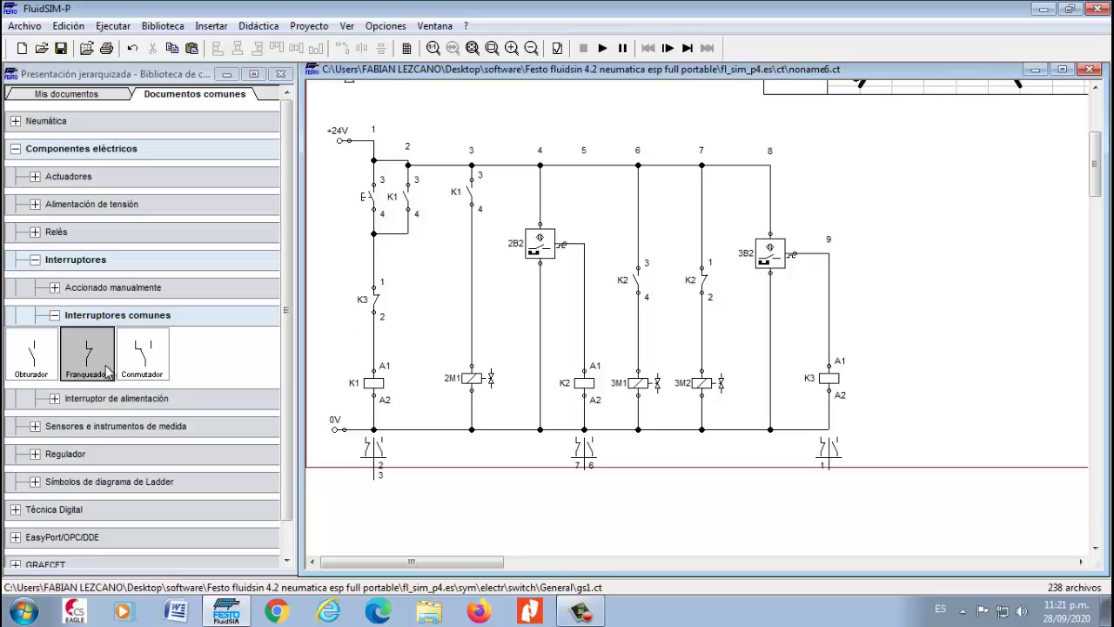
left_click_drag(37, 370, 588, 207)
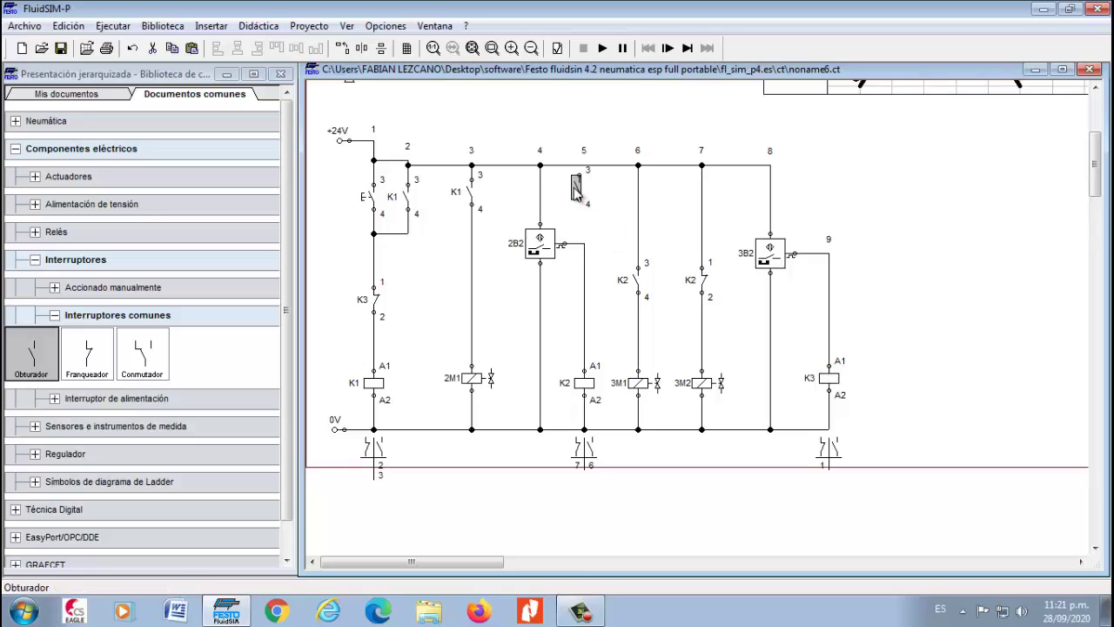
left_click_drag(575, 188, 579, 201)
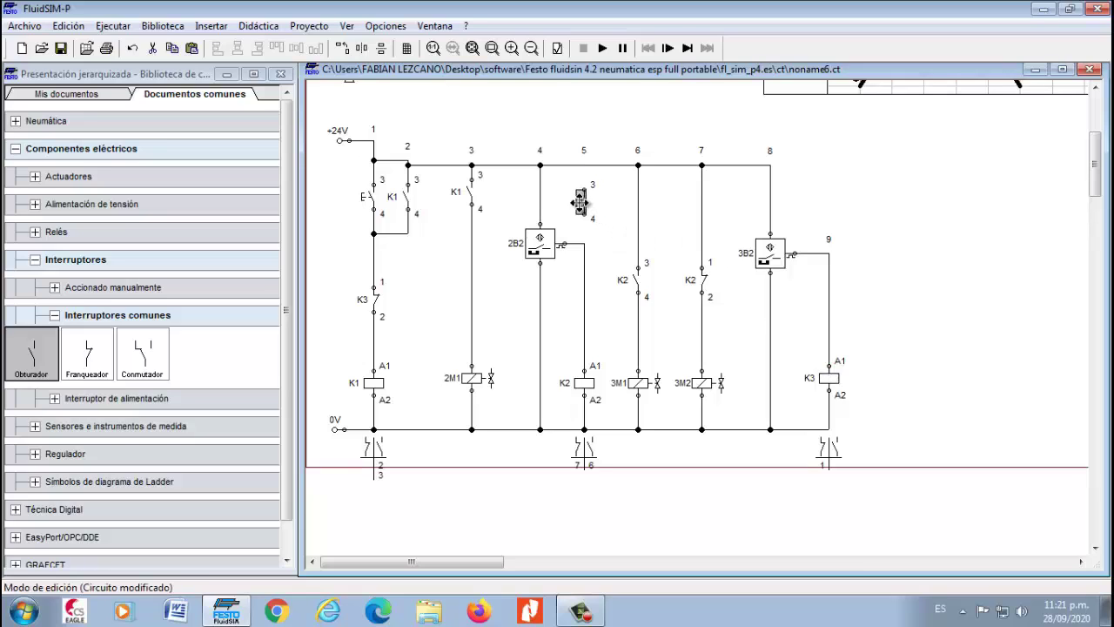
double_click(587, 210)
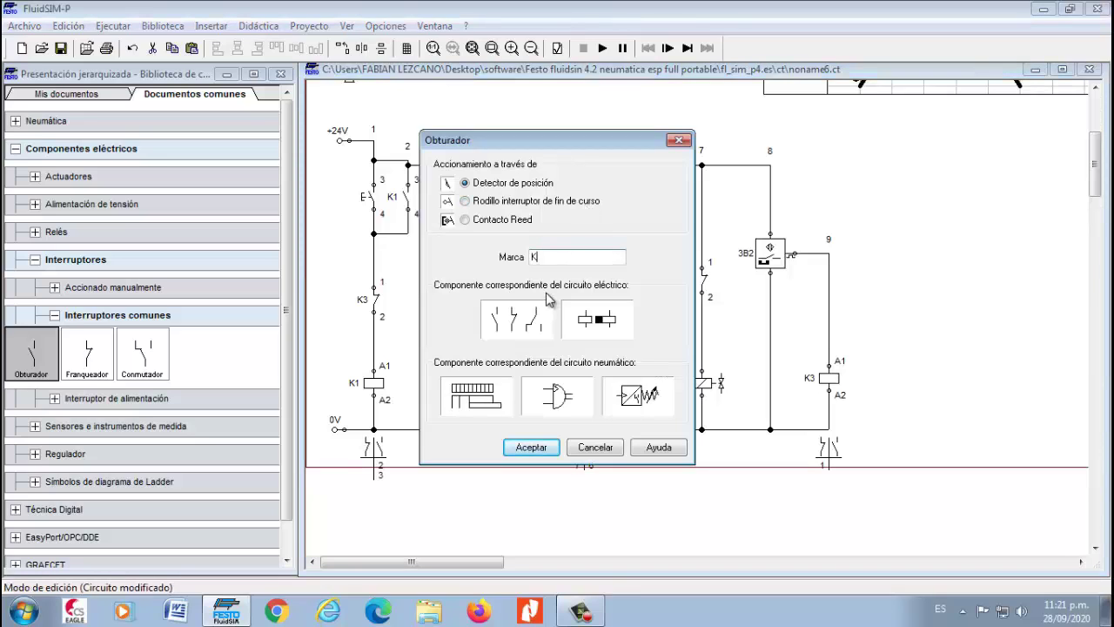
type("K2")
left_click(530, 446)
Wire the new K2 make contact between the +24V line and the wire from 2B2 to the K2 coil.
left_click_drag(584, 214, 584, 244)
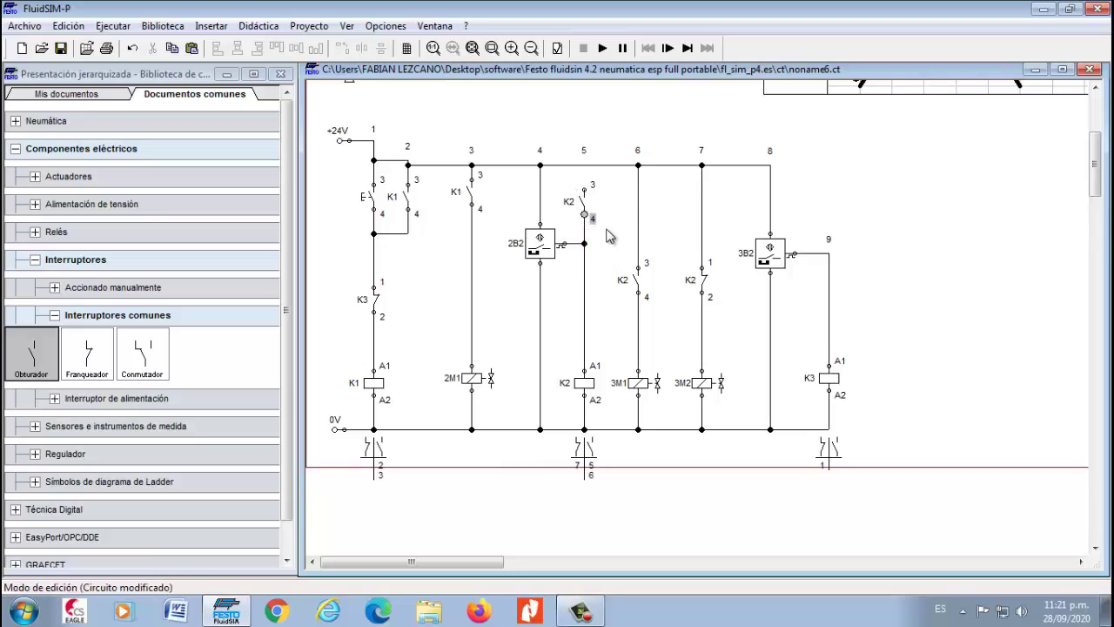
left_click_drag(586, 188, 584, 165)
Simulate the circuit again, operate the start pushbutton, and examine the energised branches of the relay circuit.
scroll(1095, 208, "up", 5)
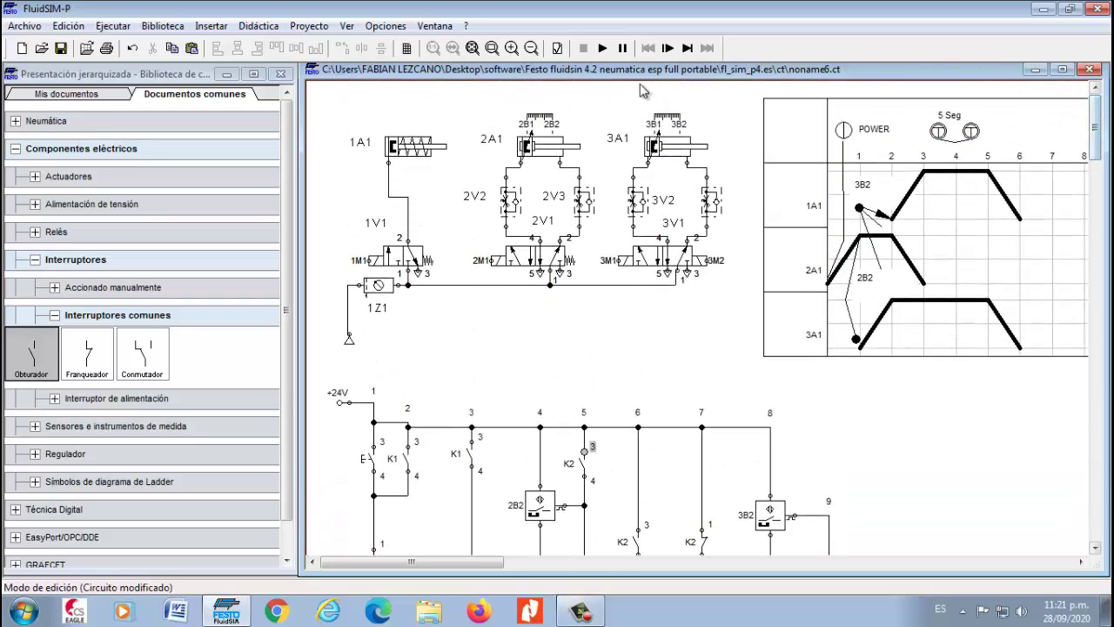
left_click(603, 48)
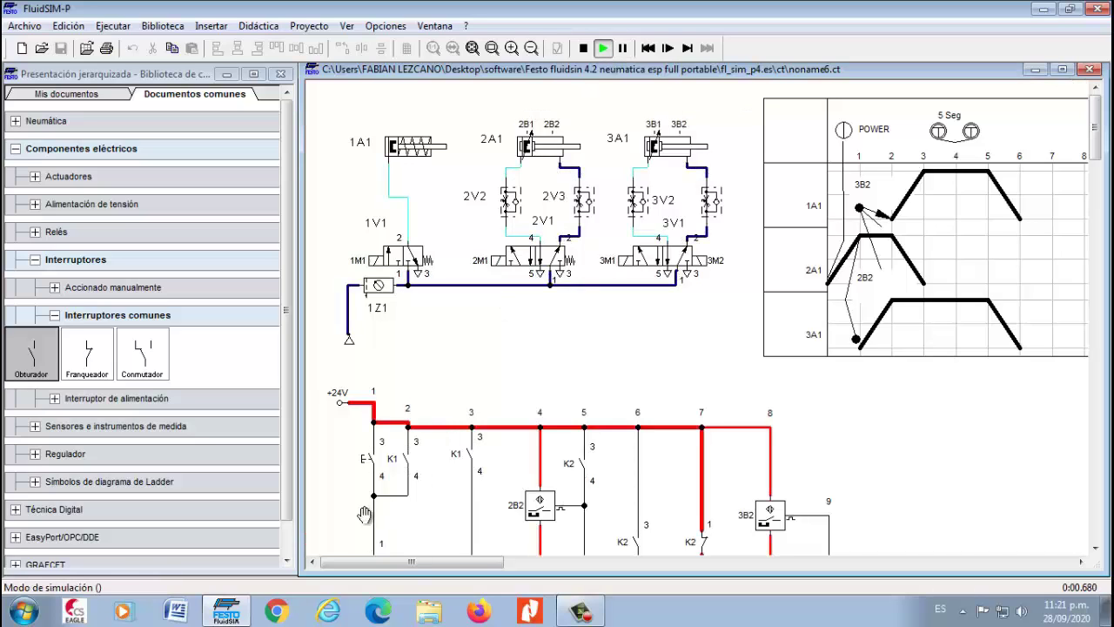
left_click(368, 457)
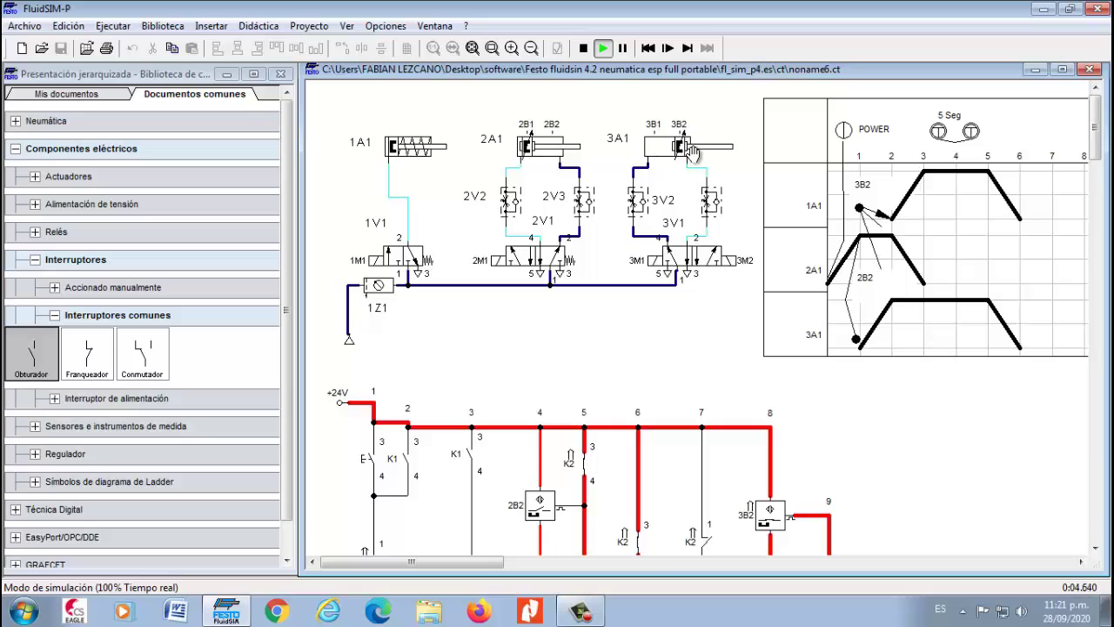
left_click_drag(1099, 155, 1061, 202)
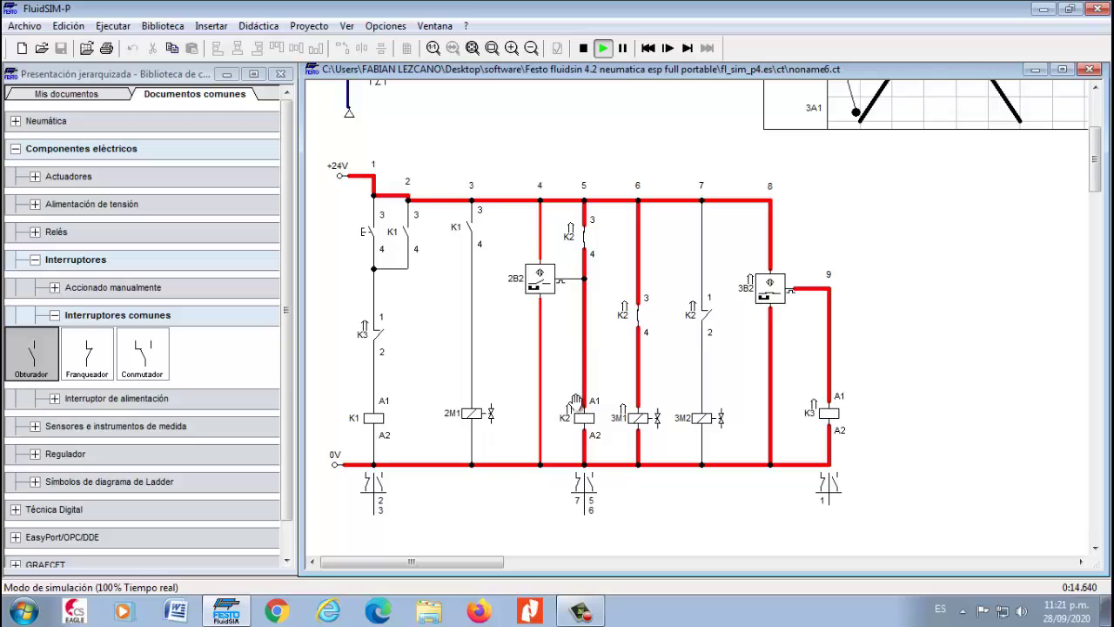
Stop the simulation and place a make contact (Obturador) in the free area beyond the K3 coil branch.
left_click(583, 48)
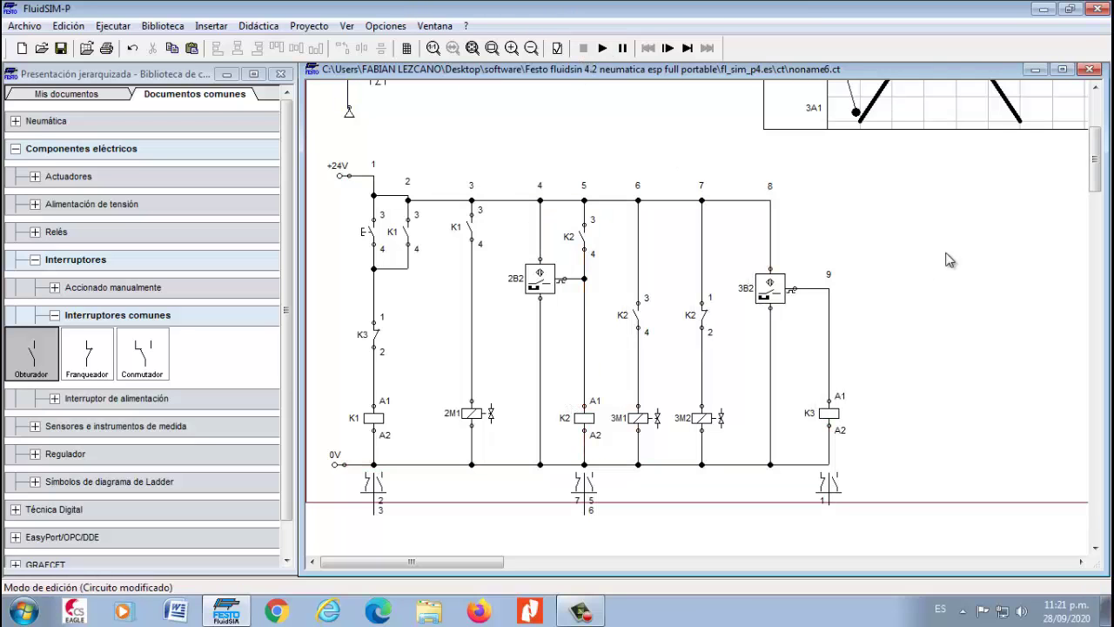
left_click_drag(1094, 175, 1097, 148)
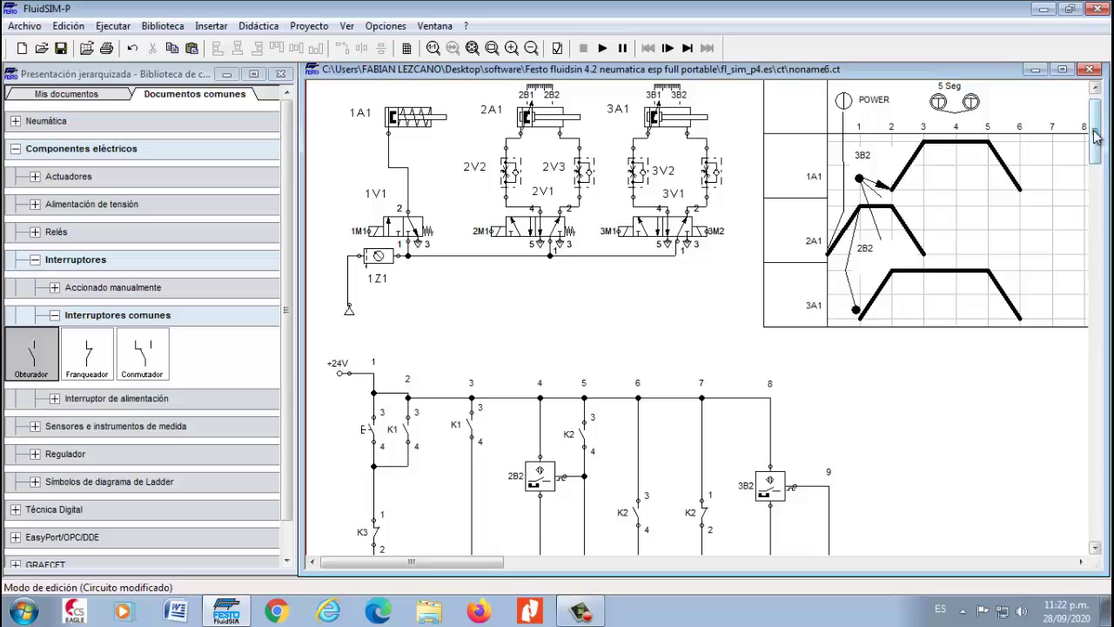
left_click_drag(1095, 135, 1095, 183)
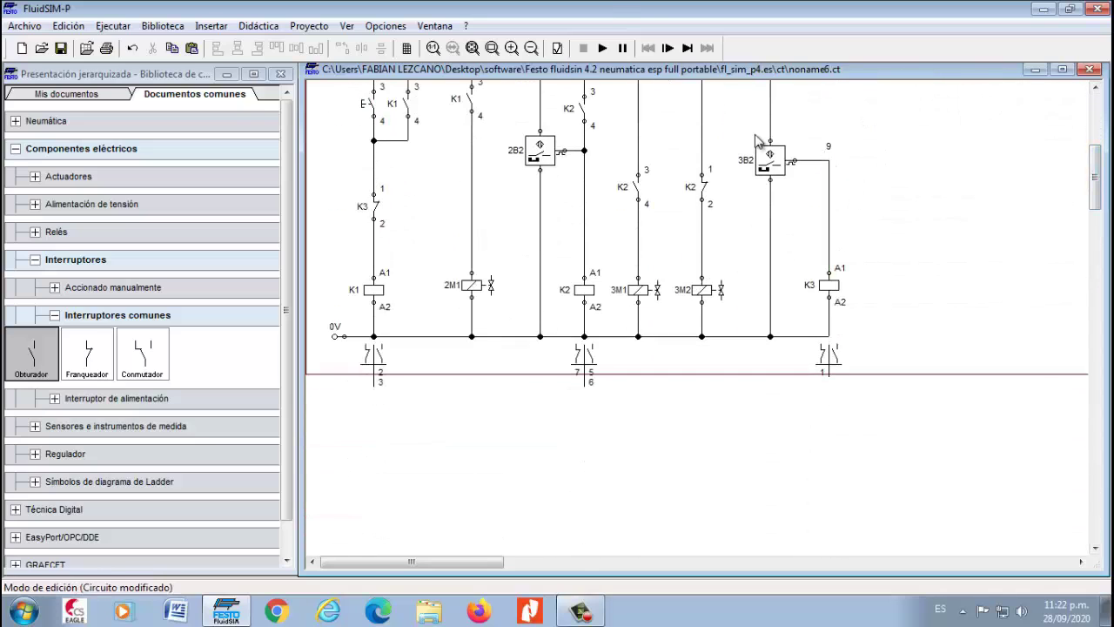
left_click_drag(1095, 165, 1096, 137)
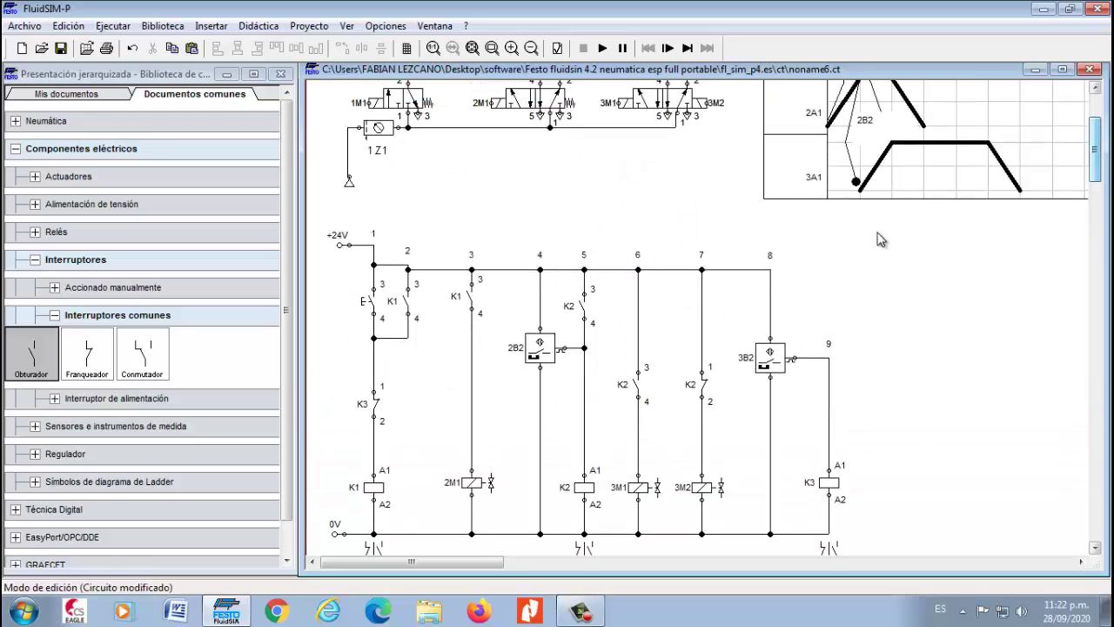
left_click_drag(44, 364, 947, 326)
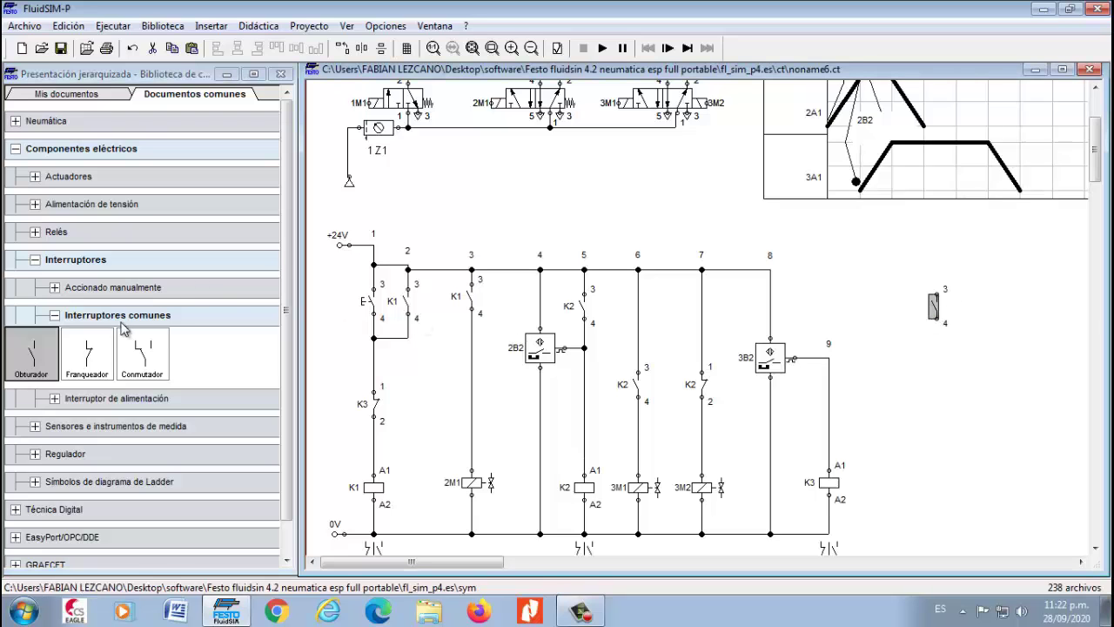
Place a valve solenoid below the new make contact, level with the relay coils, and label it 1M1.
left_click(36, 234)
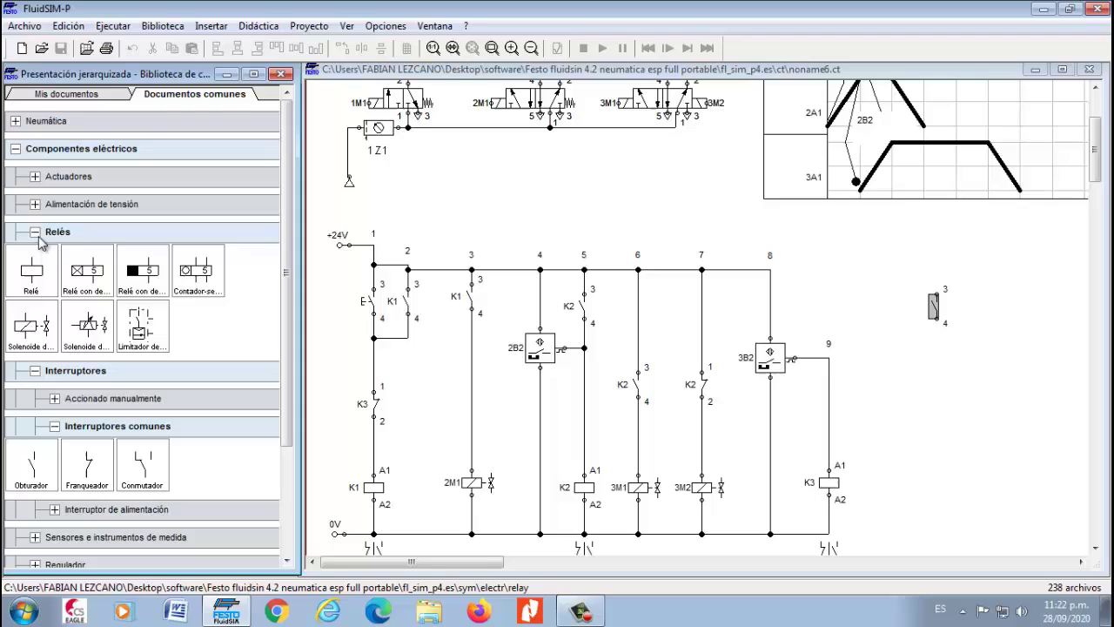
left_click(36, 333)
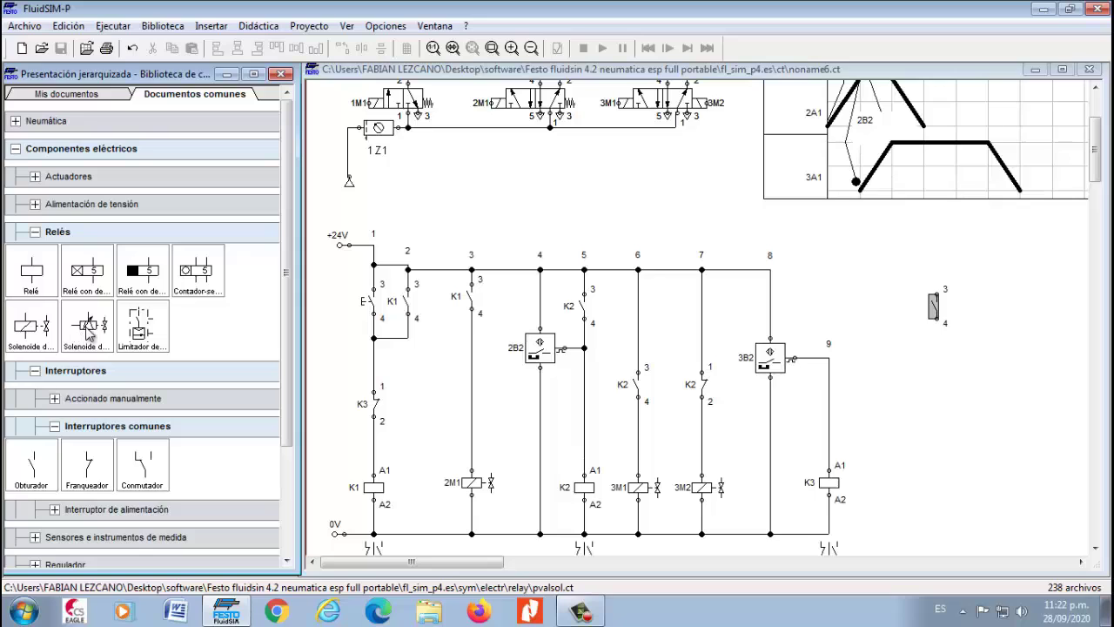
left_click_drag(30, 335, 921, 479)
double_click(920, 481)
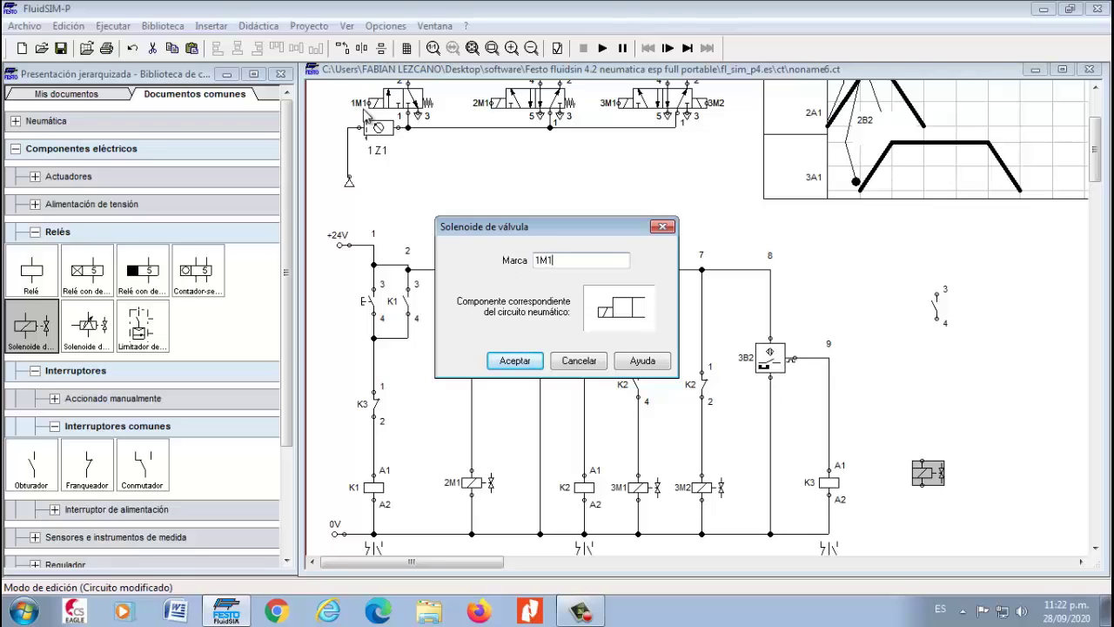
left_click(513, 360)
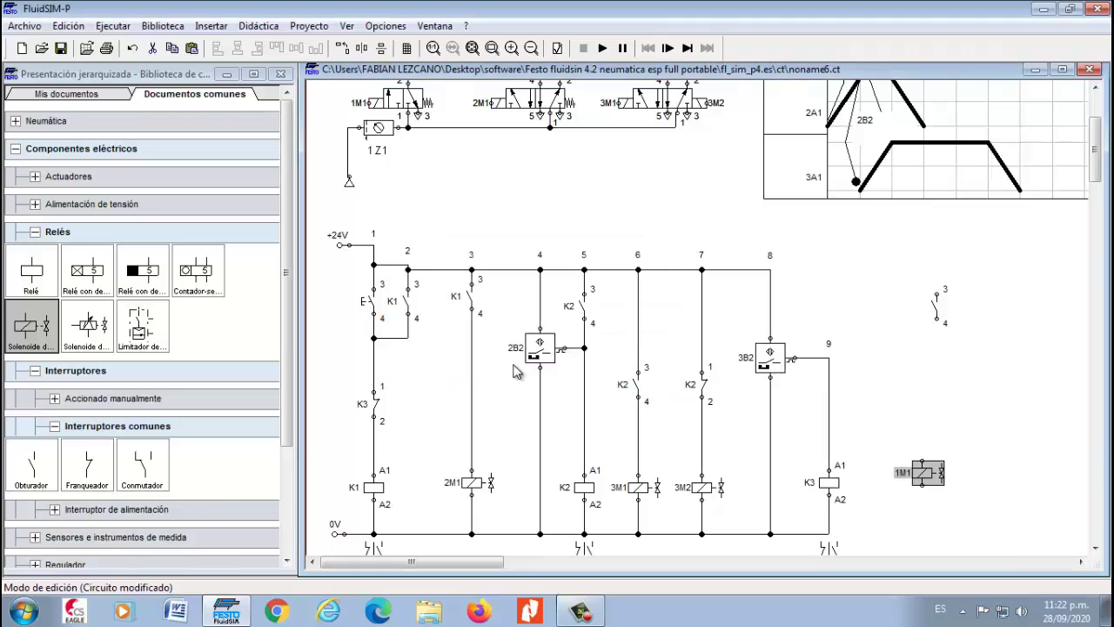
Wire the new make contact and solenoid 1M1 in series between the +24V and 0V lines, and label the contact K3.
mouse_move(923, 475)
left_mouse_down()
mouse_move(940, 480)
mouse_move(940, 471)
mouse_move(873, 527)
mouse_move(829, 533)
left_mouse_up()
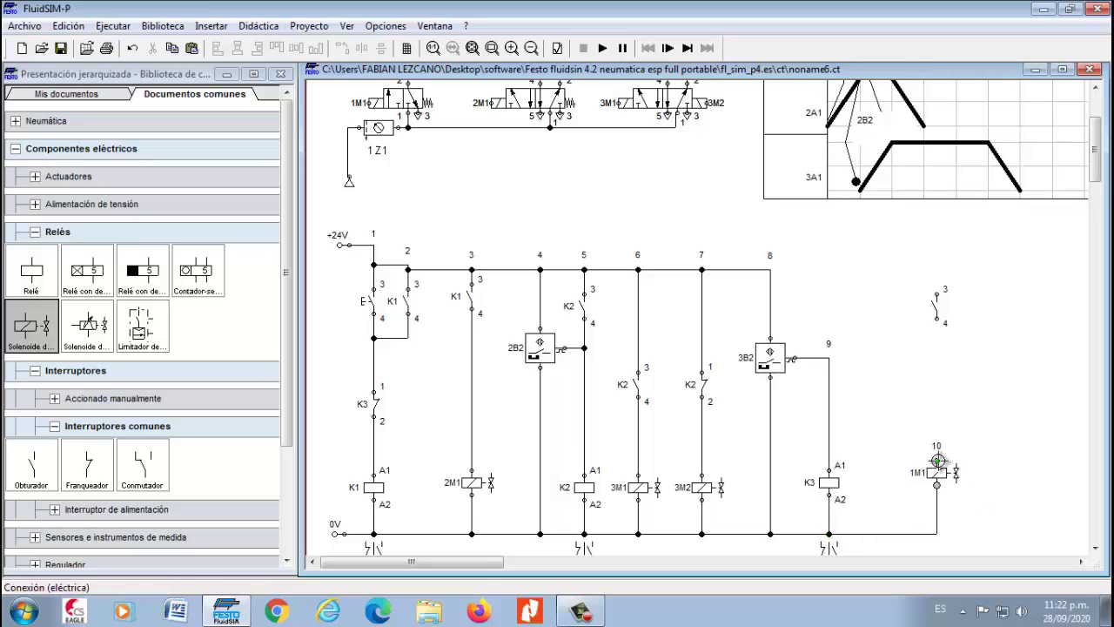
left_click_drag(933, 437, 768, 270)
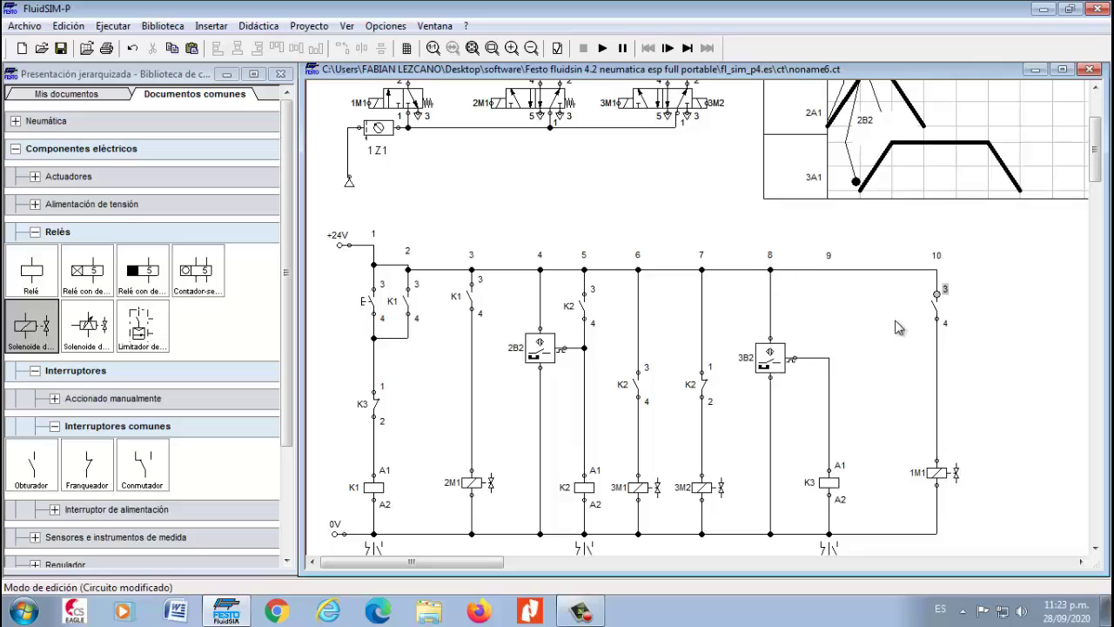
double_click(939, 309)
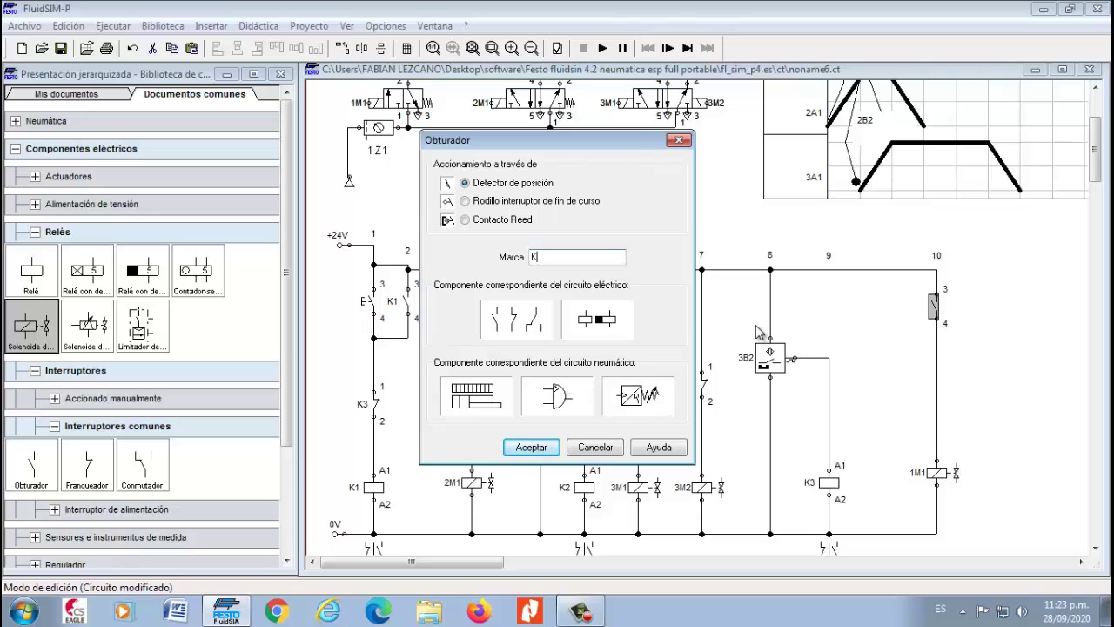
left_click(531, 448)
Add an on-delay relay between the K3 coil and solenoid 1M1, wired from the 3B2 output wire to the 0V line.
left_click_drag(1099, 179, 1099, 157)
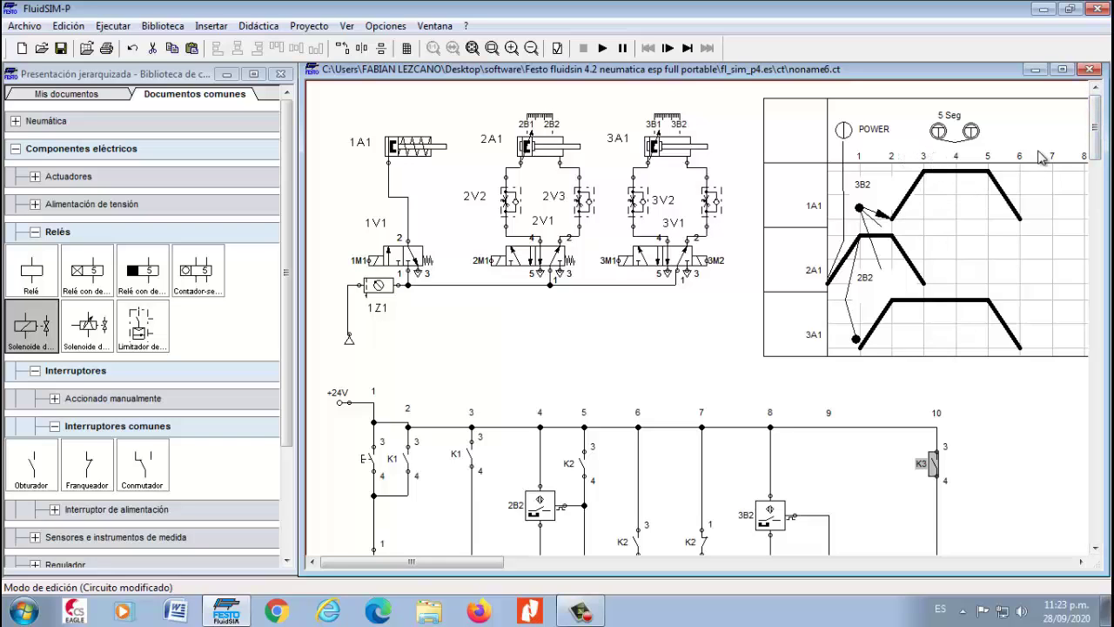
left_click_drag(1099, 150, 1097, 181)
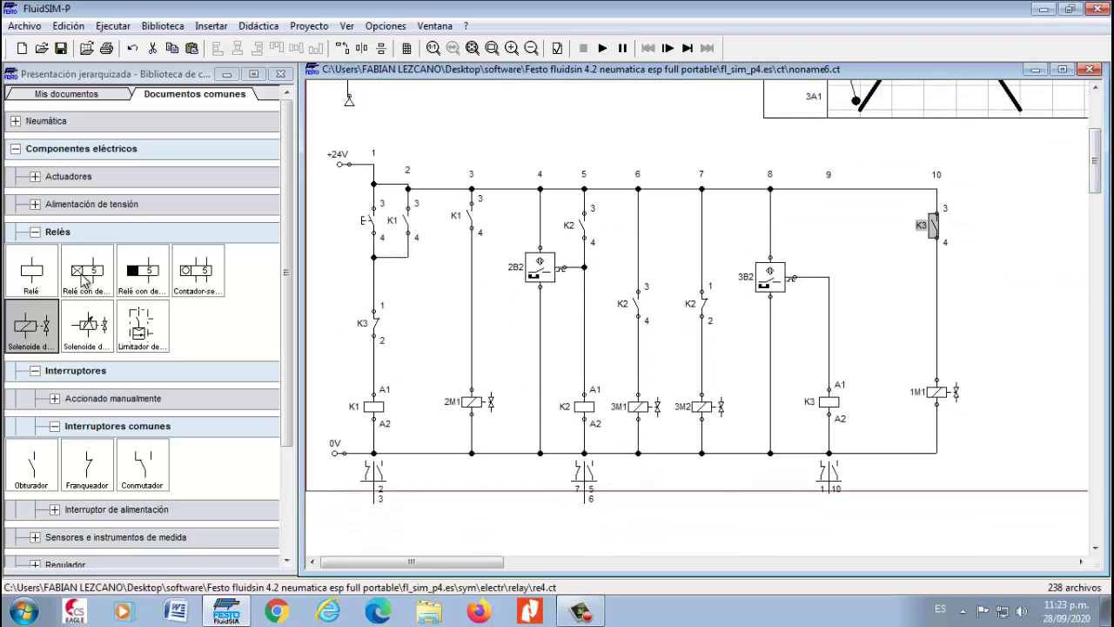
mouse_move(83, 278)
left_mouse_down()
mouse_move(857, 377)
mouse_move(883, 404)
left_mouse_up()
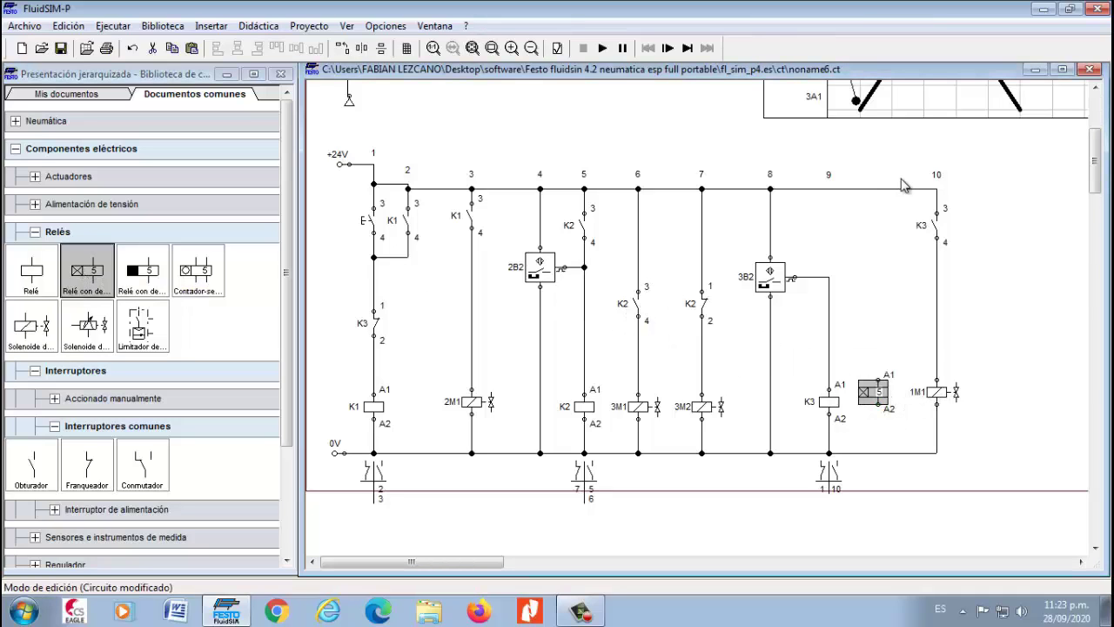
left_click_drag(1094, 170, 1094, 111)
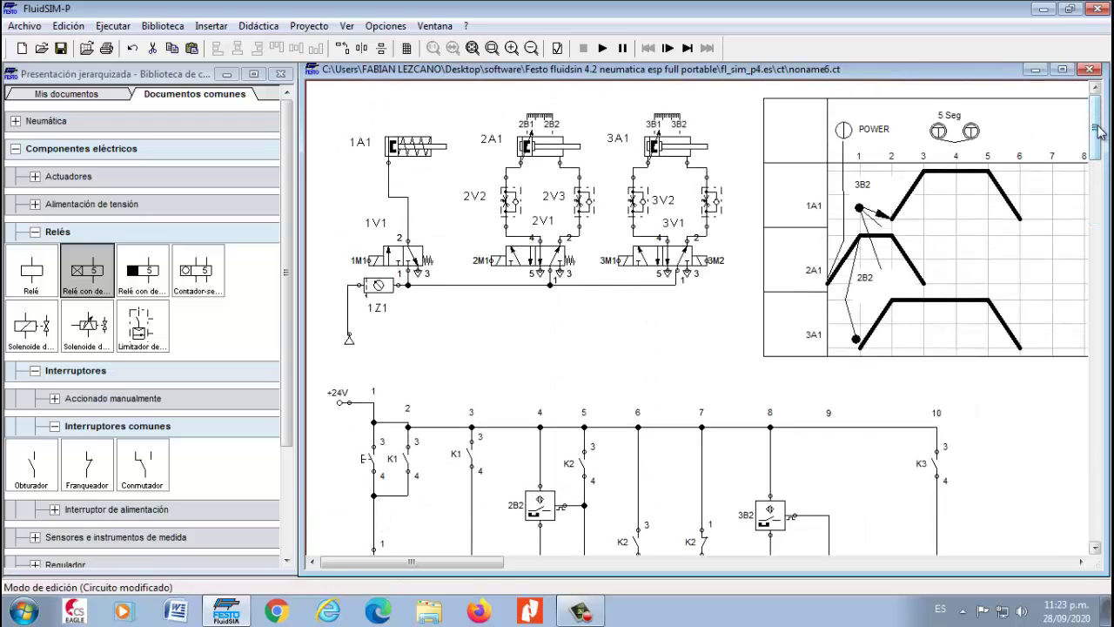
left_click_drag(1099, 130, 1099, 190)
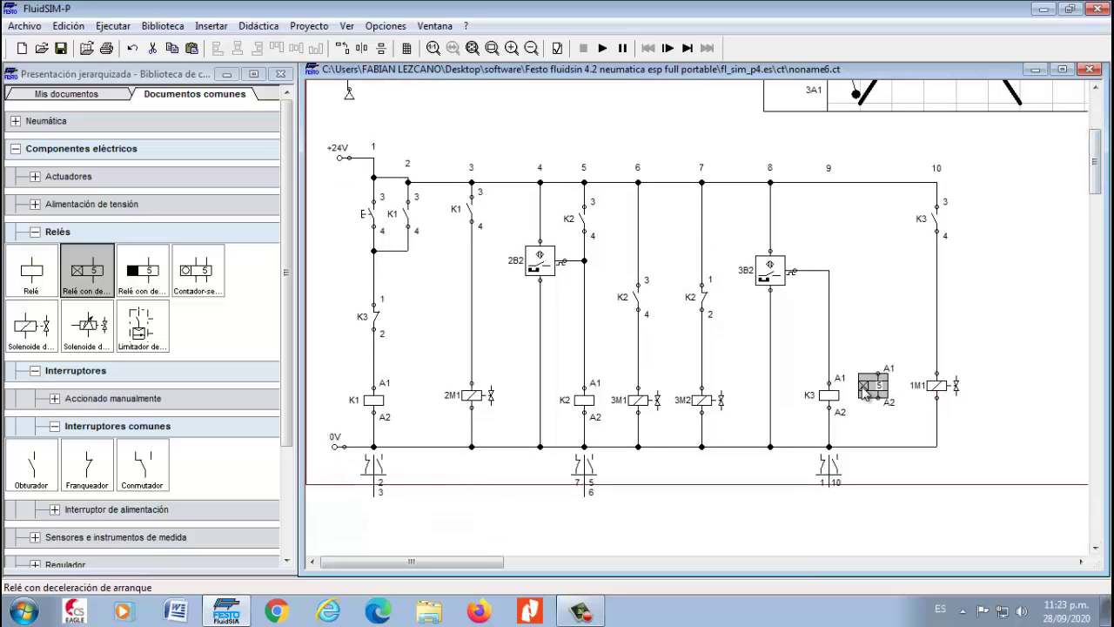
left_click_drag(864, 391, 864, 401)
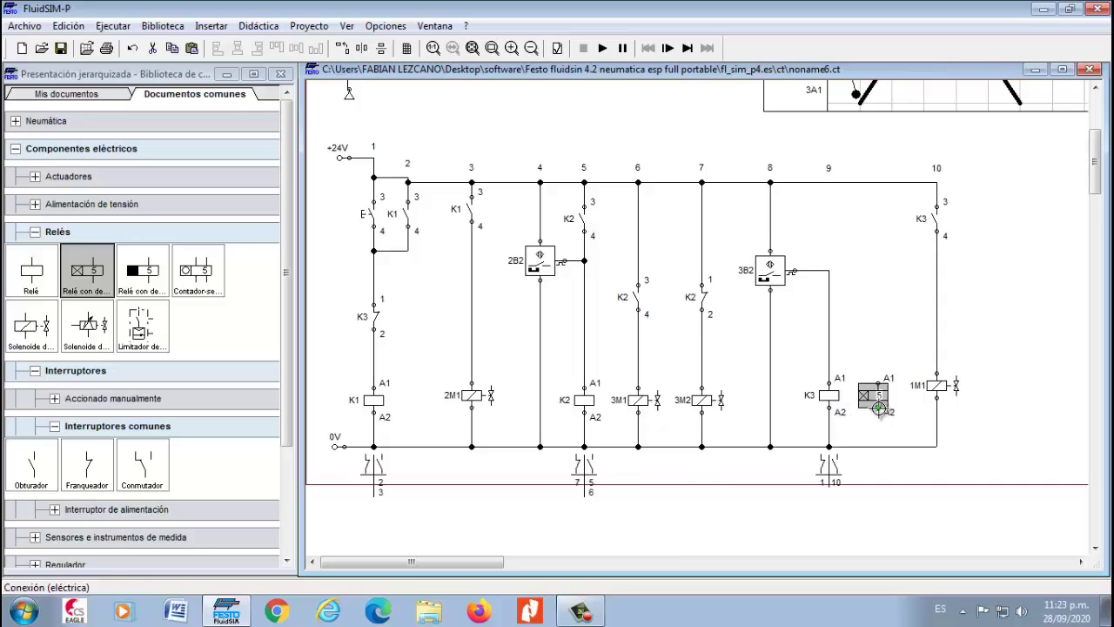
left_click_drag(880, 407, 877, 446)
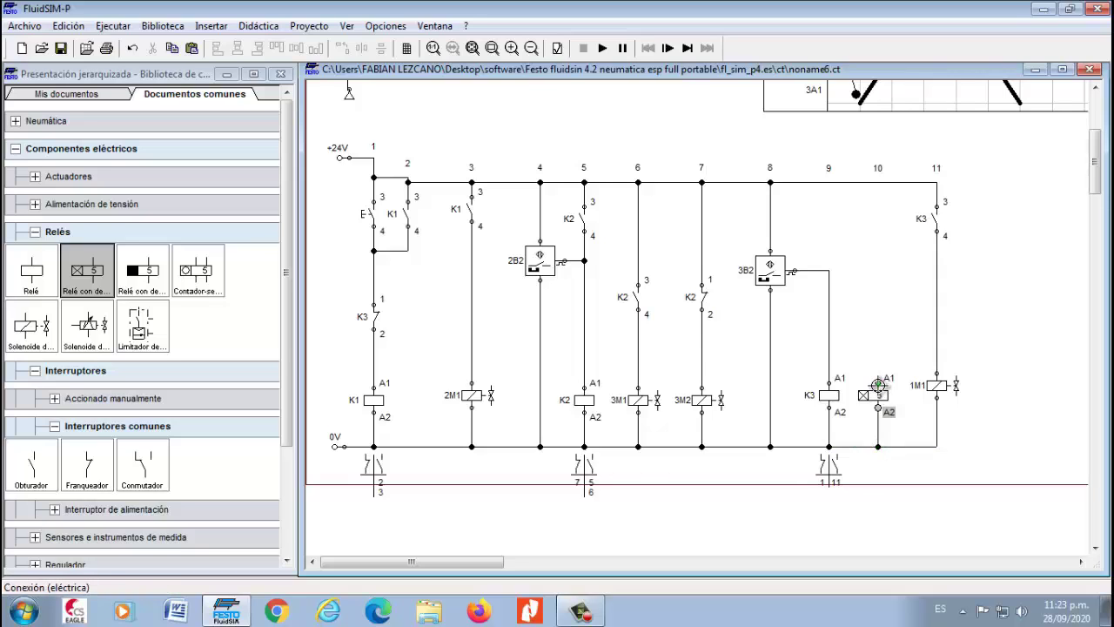
left_click_drag(880, 380, 828, 270)
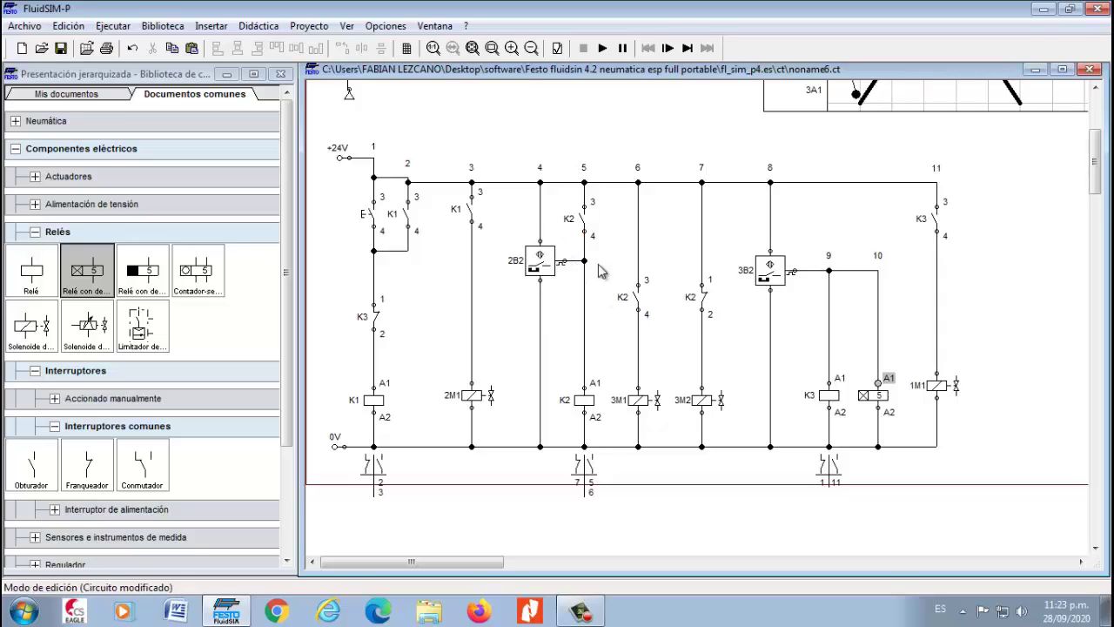
Delete the wire between the 2B2 junction and the K2 coil, and label the on-delay relay KT1.
left_click(585, 307)
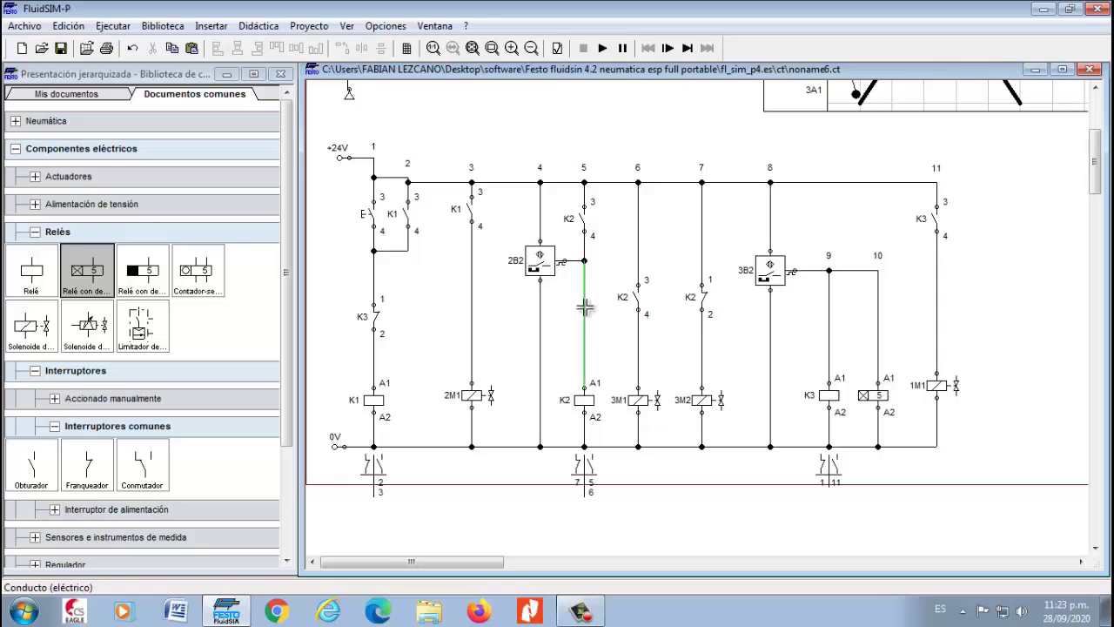
key("Delete")
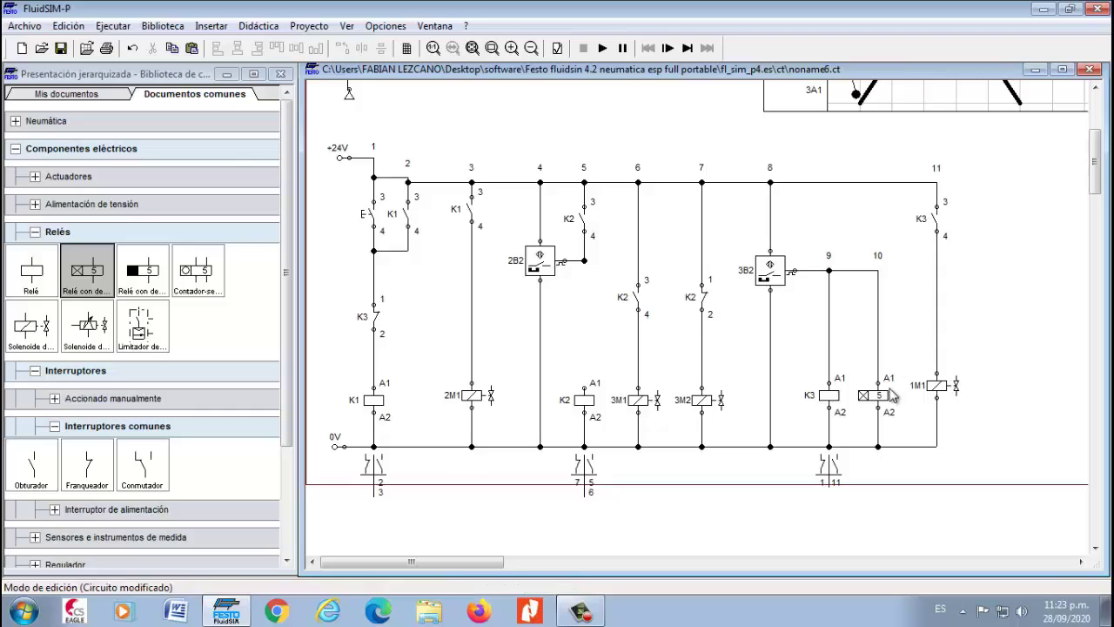
double_click(879, 396)
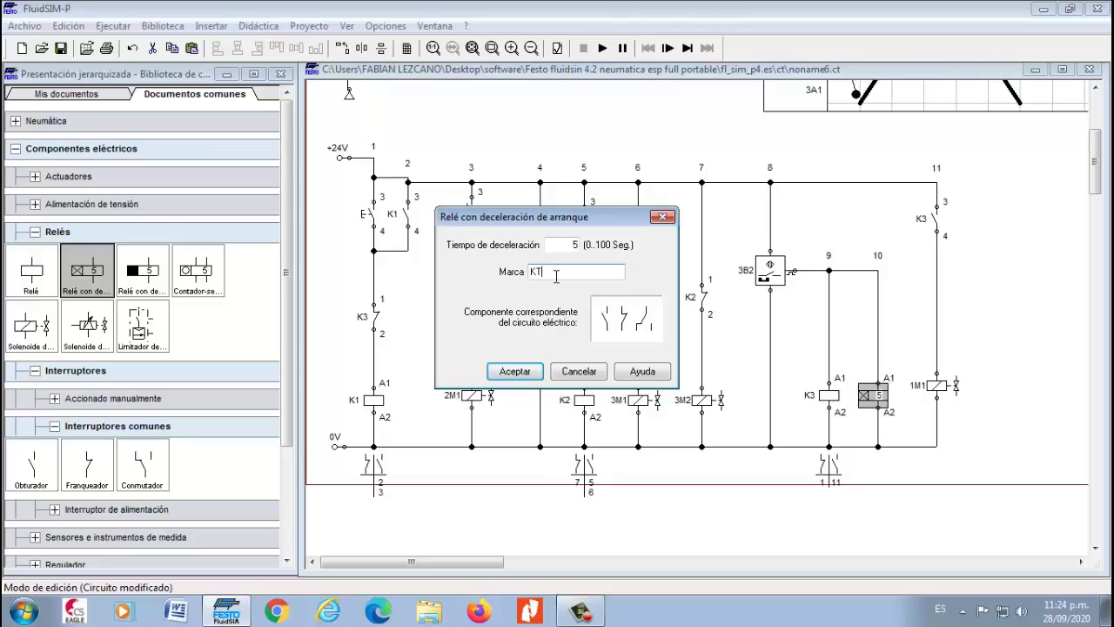
left_click(513, 371)
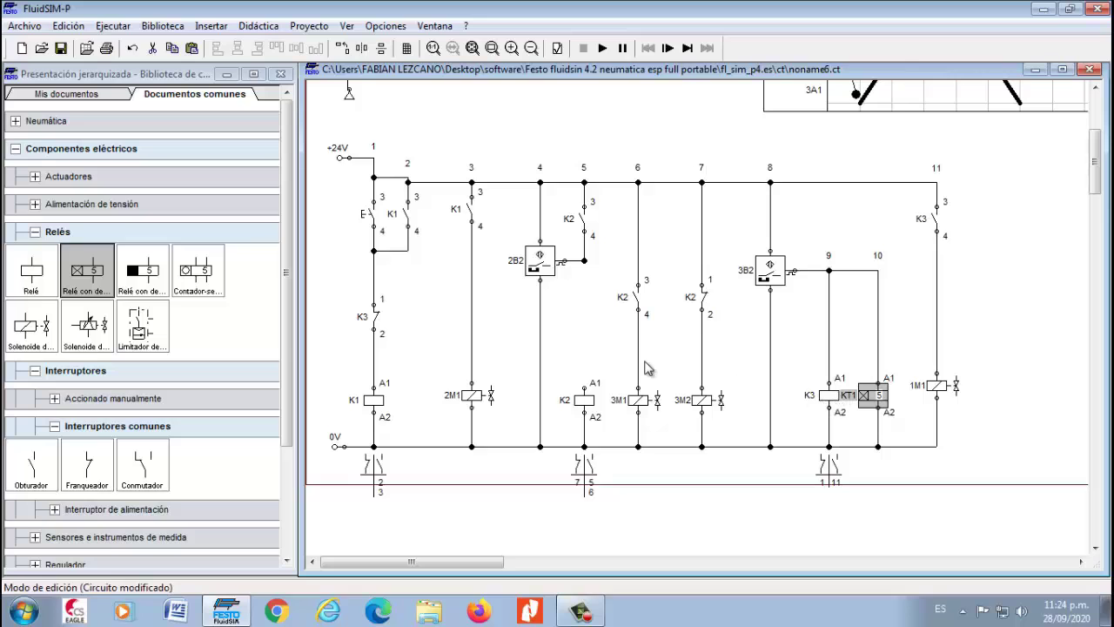
Insert a break contact (Franqueador) labelled KT1 in the K2 branch, wired between the 2B2 junction and the K2 coil.
left_click(88, 473)
left_click_drag(88, 473, 584, 329)
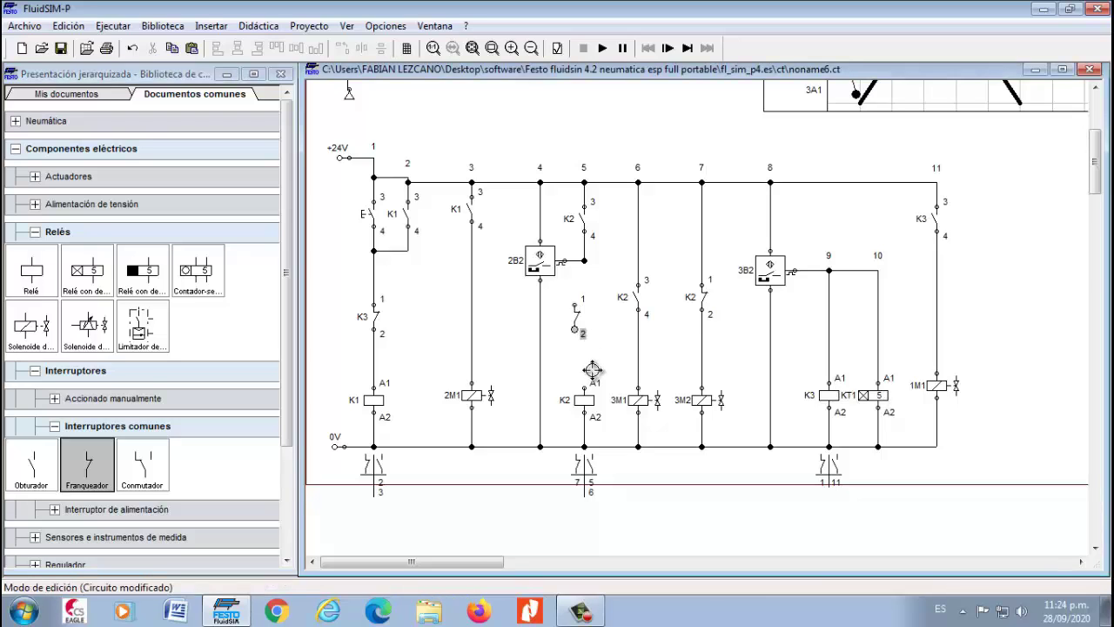
left_click_drag(583, 387, 586, 316)
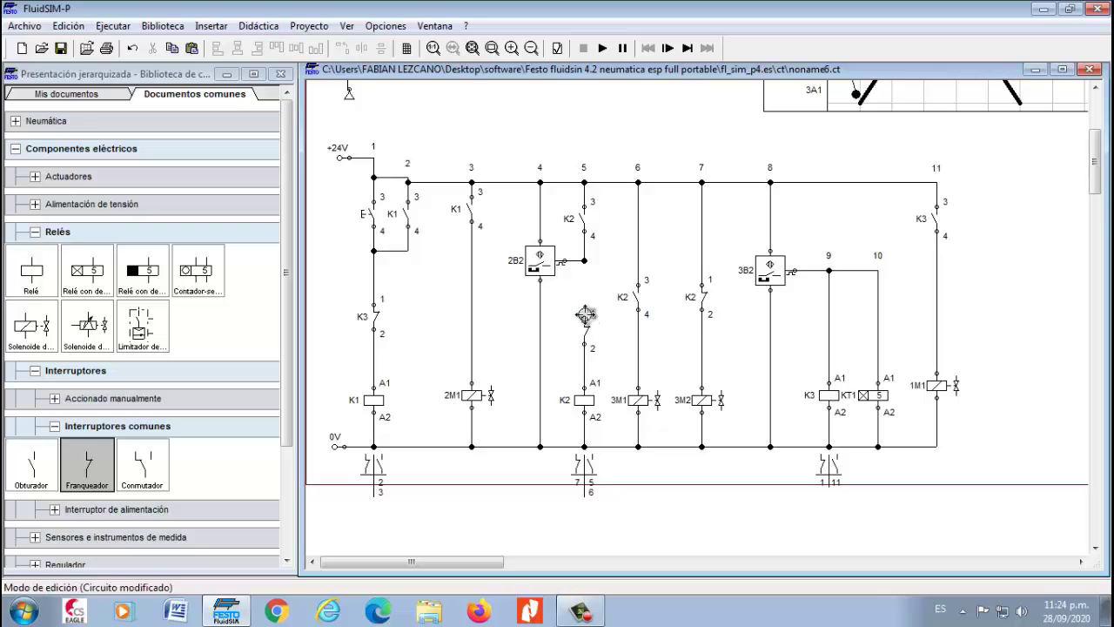
left_click(586, 330)
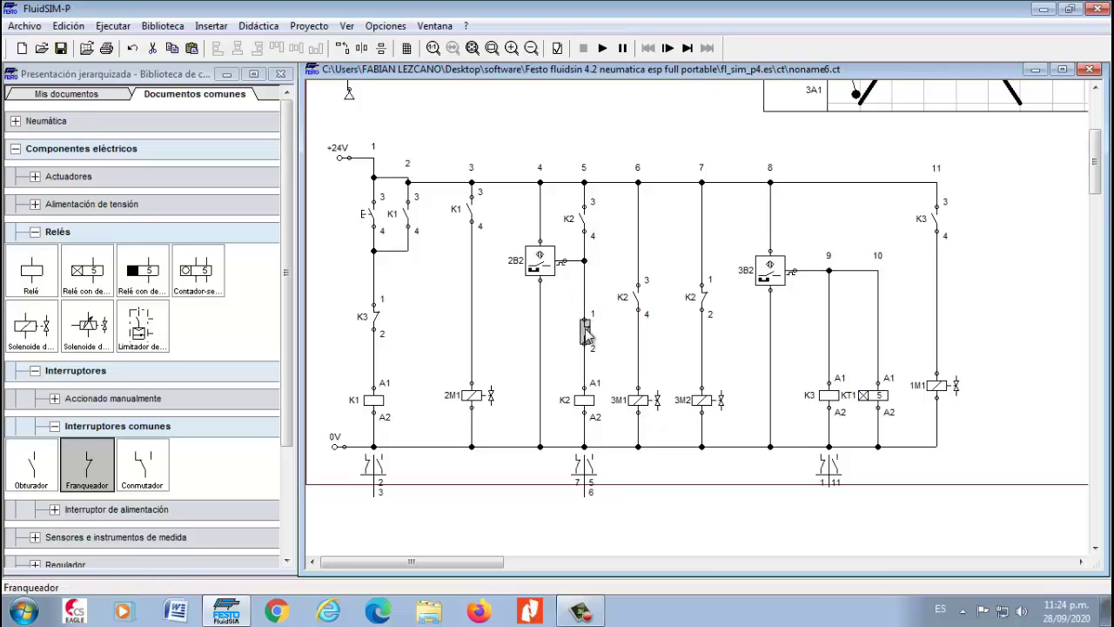
double_click(586, 330)
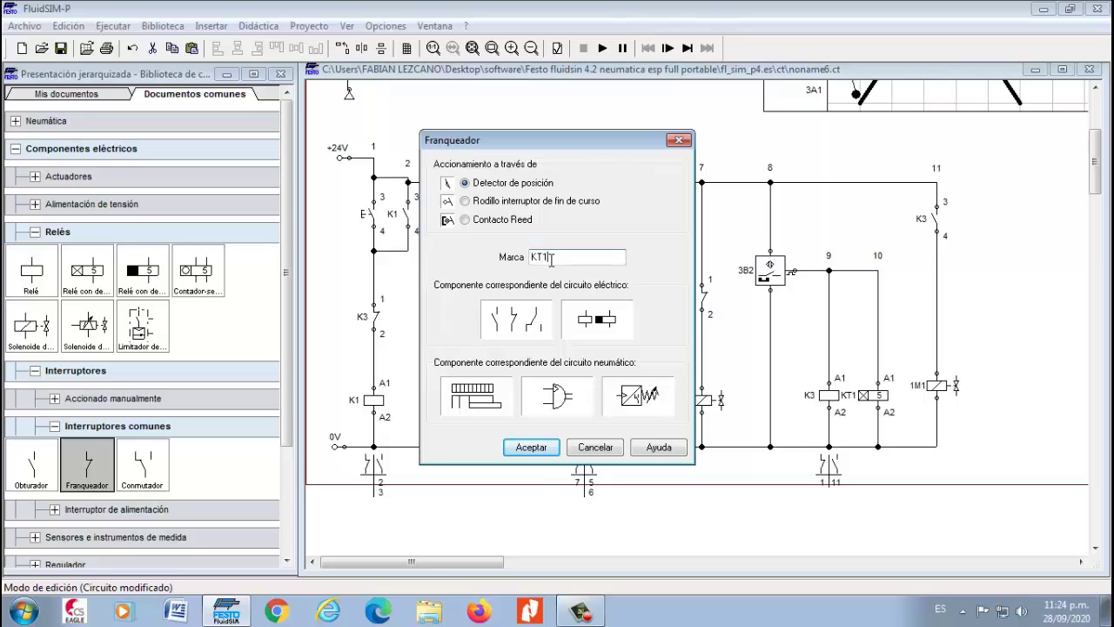
left_click(533, 446)
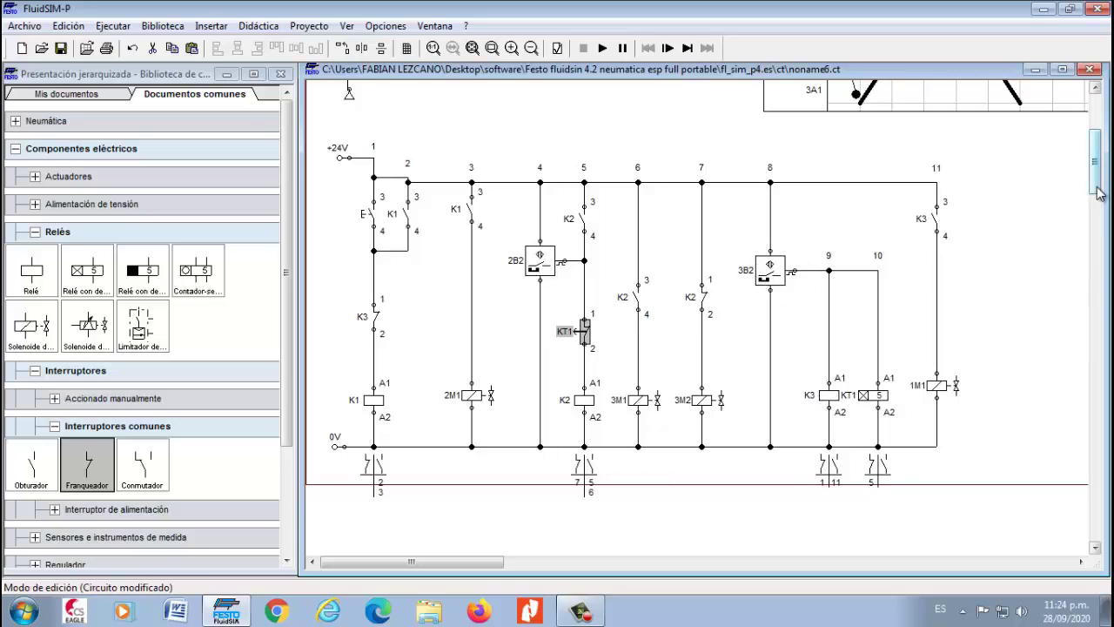
Review the extended circuit, simulate it, and operate the start pushbutton to check the cylinder sequence including 1A1.
left_click_drag(1101, 187, 1101, 165)
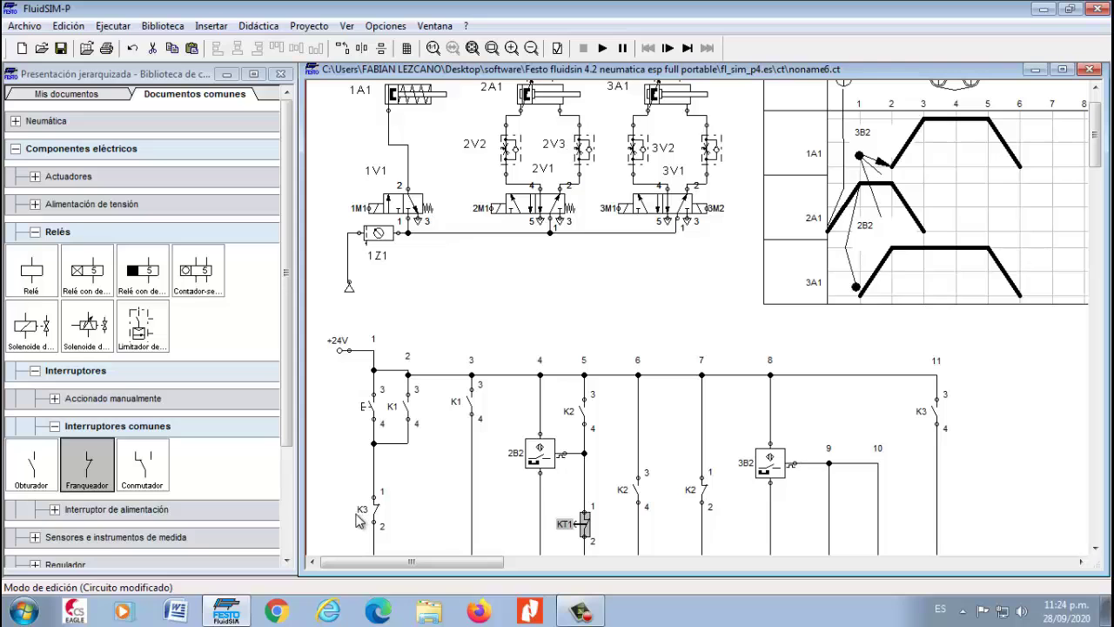
left_click_drag(1100, 143, 1100, 168)
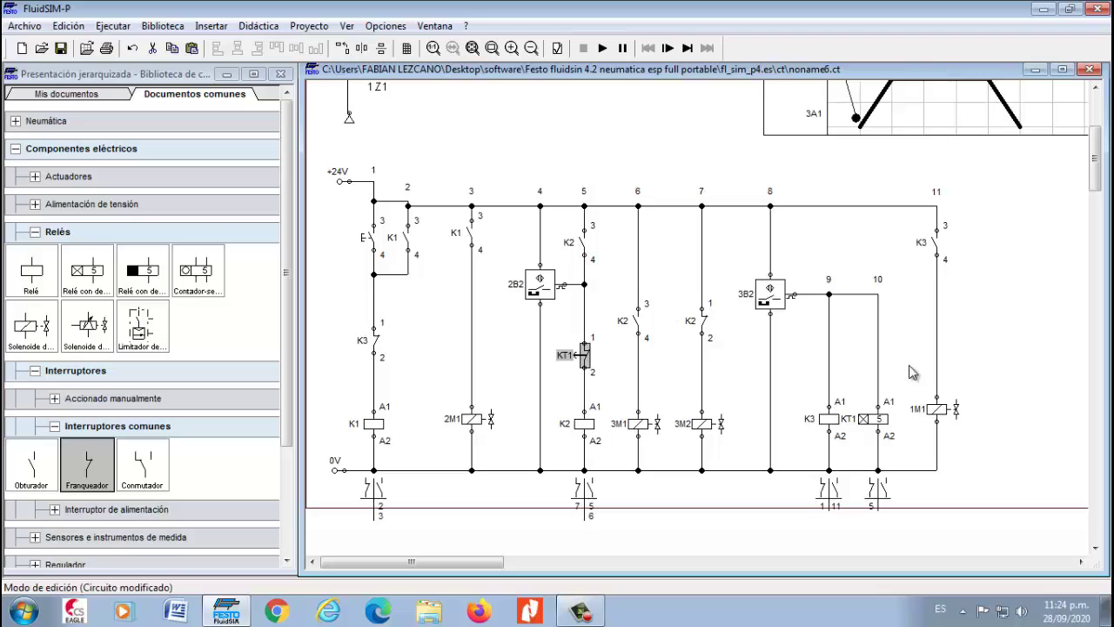
left_click_drag(936, 258, 936, 401)
left_click_drag(1102, 185, 1100, 179)
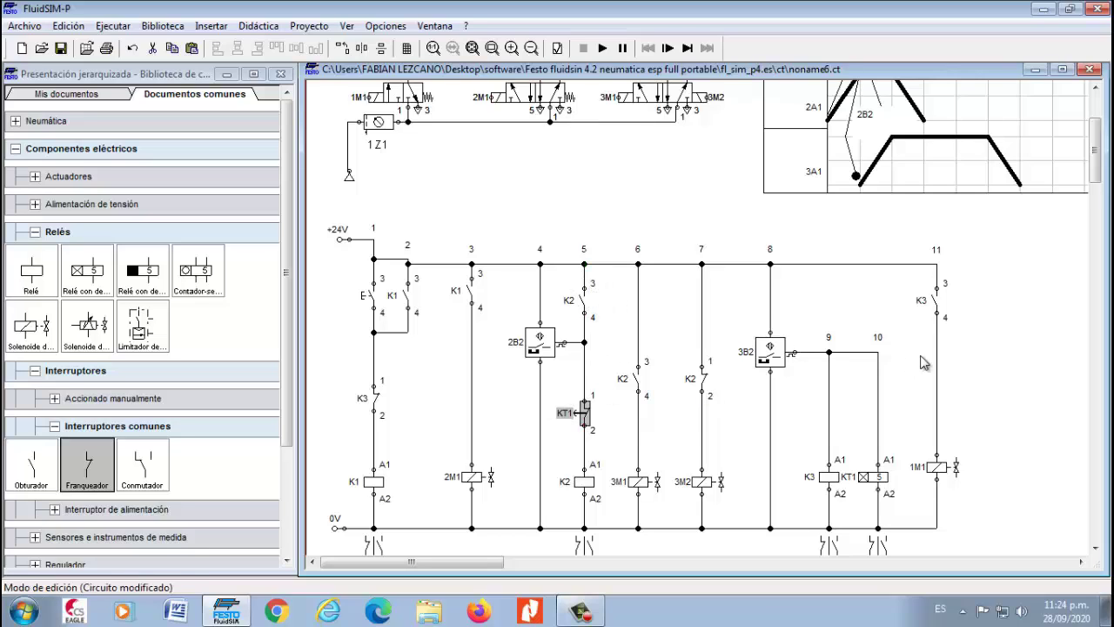
left_click(1095, 87)
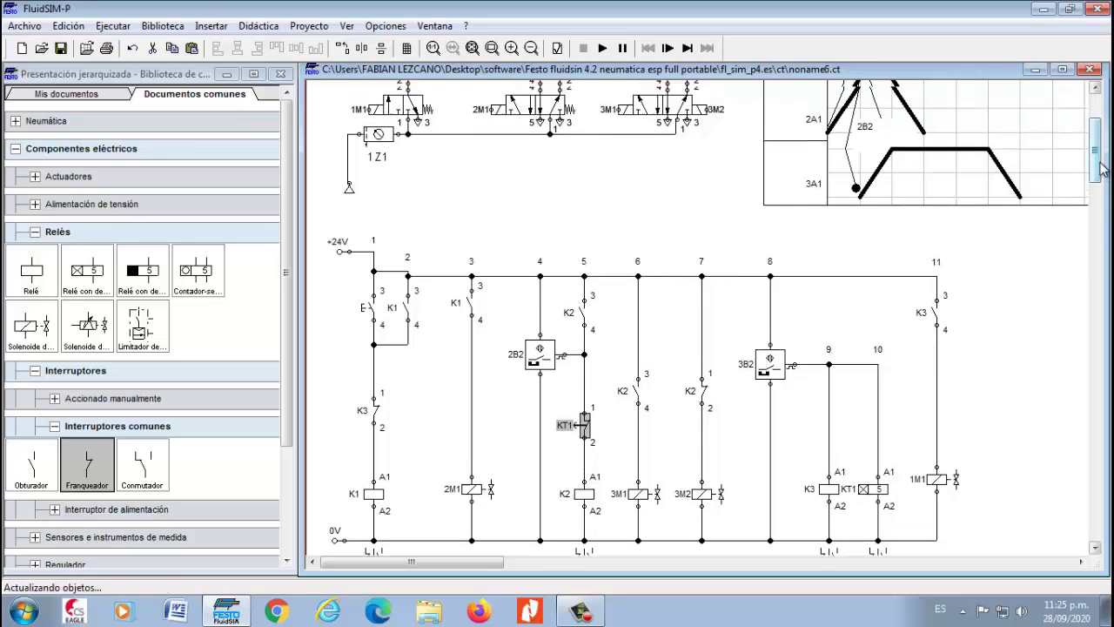
left_click(603, 49)
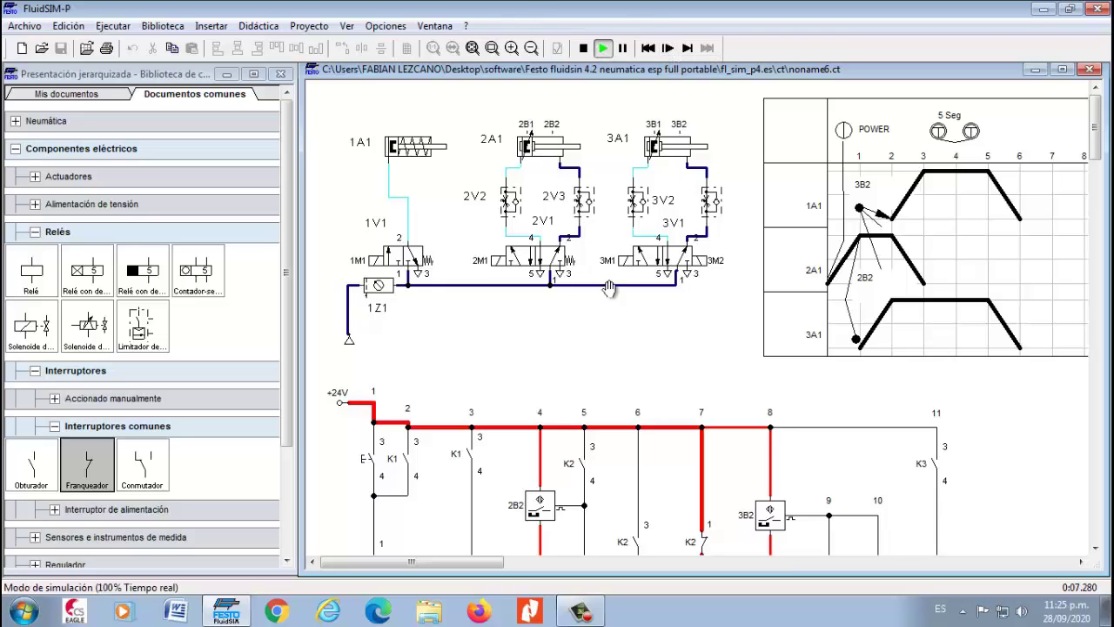
left_click(373, 454)
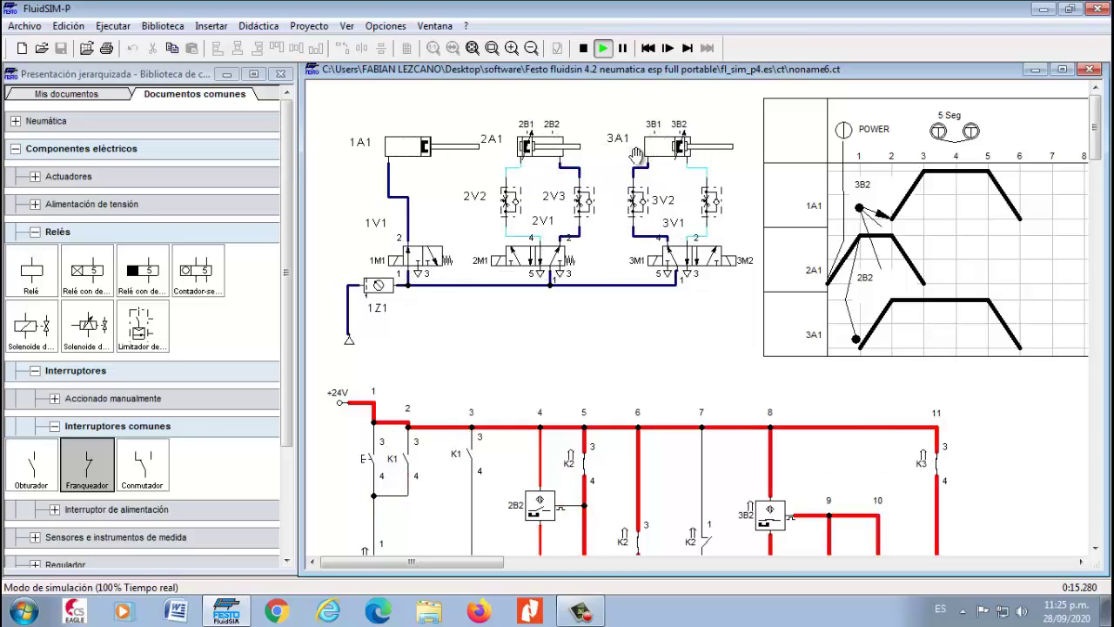
Operate the start pushbutton again in the running simulation to check the cylinder cycle, and return to edit mode.
left_click(376, 454)
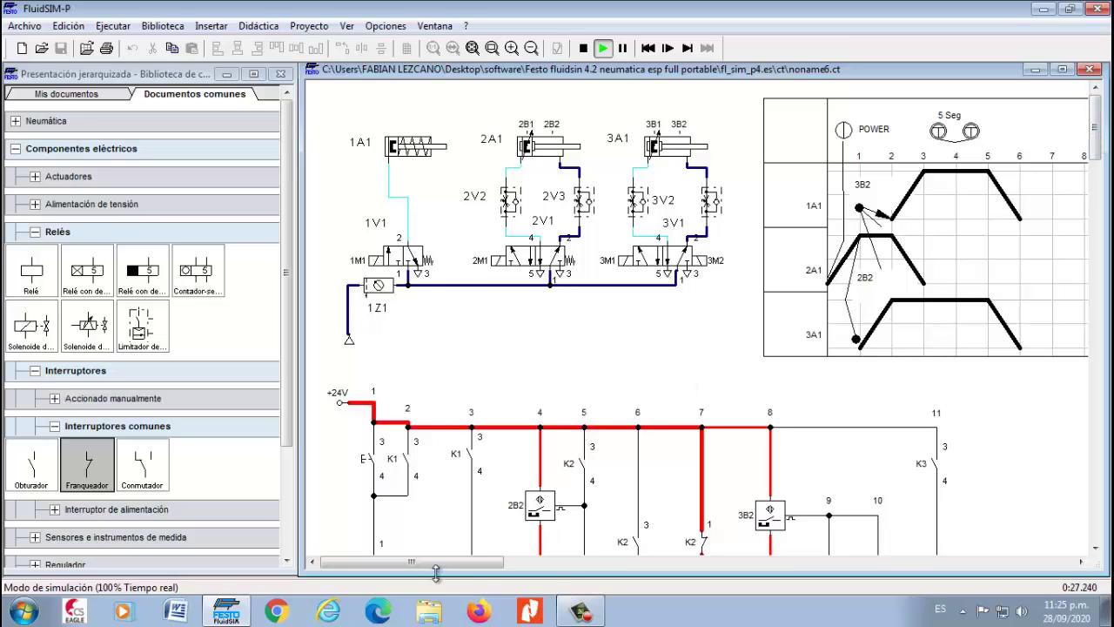
left_click(583, 48)
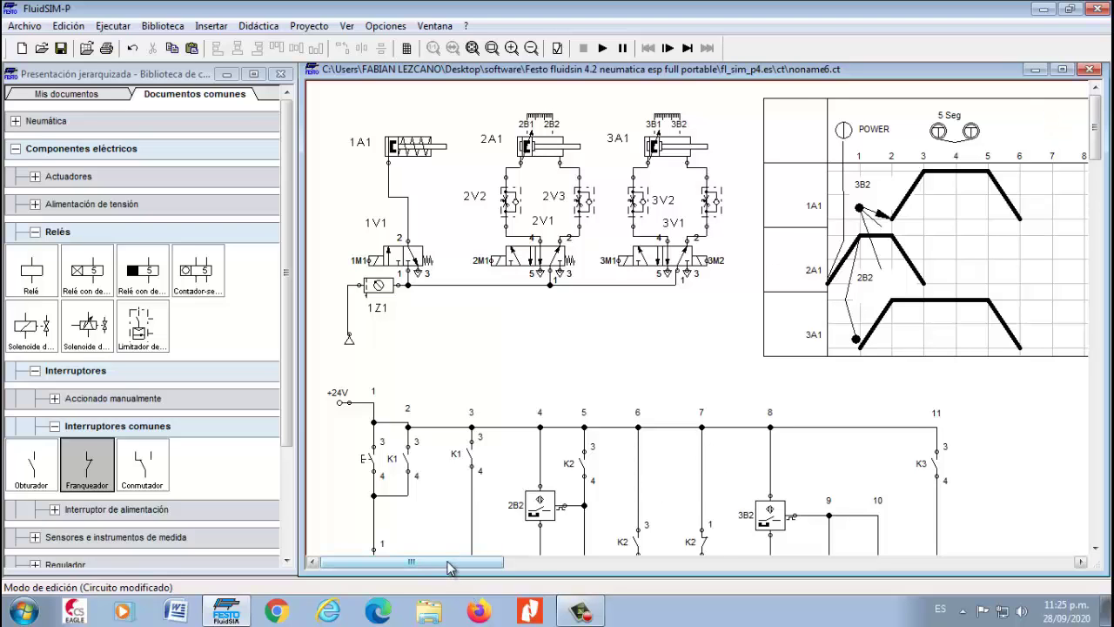
Insert a parts list (Lista de piezas) from the miscellaneous components below the function diagram, beside branch 11.
left_click_drag(451, 562, 479, 569)
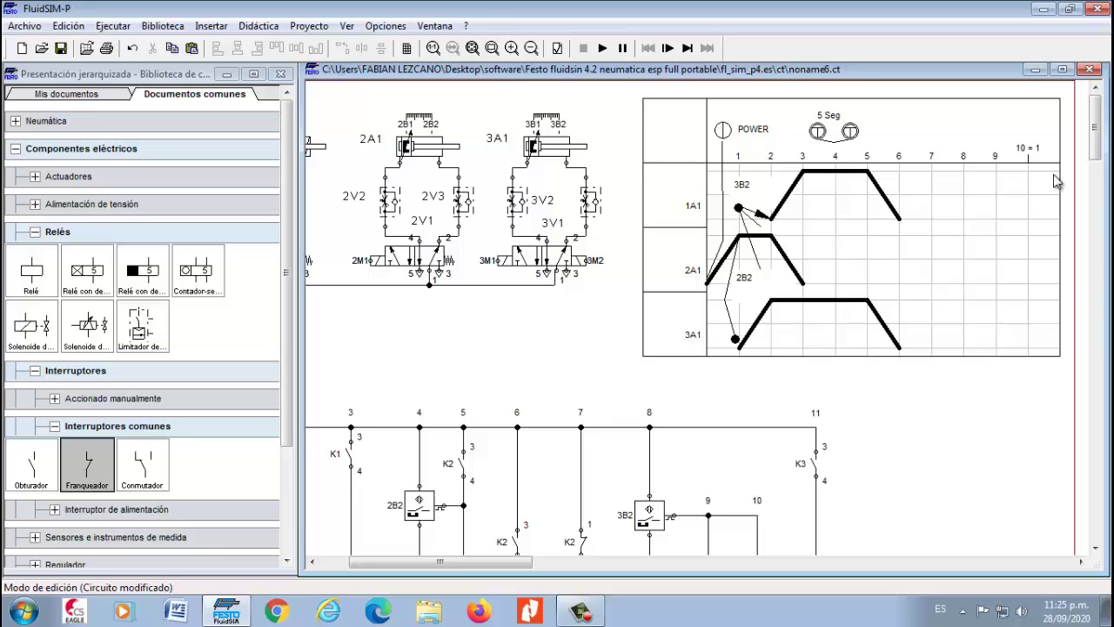
left_click(35, 231)
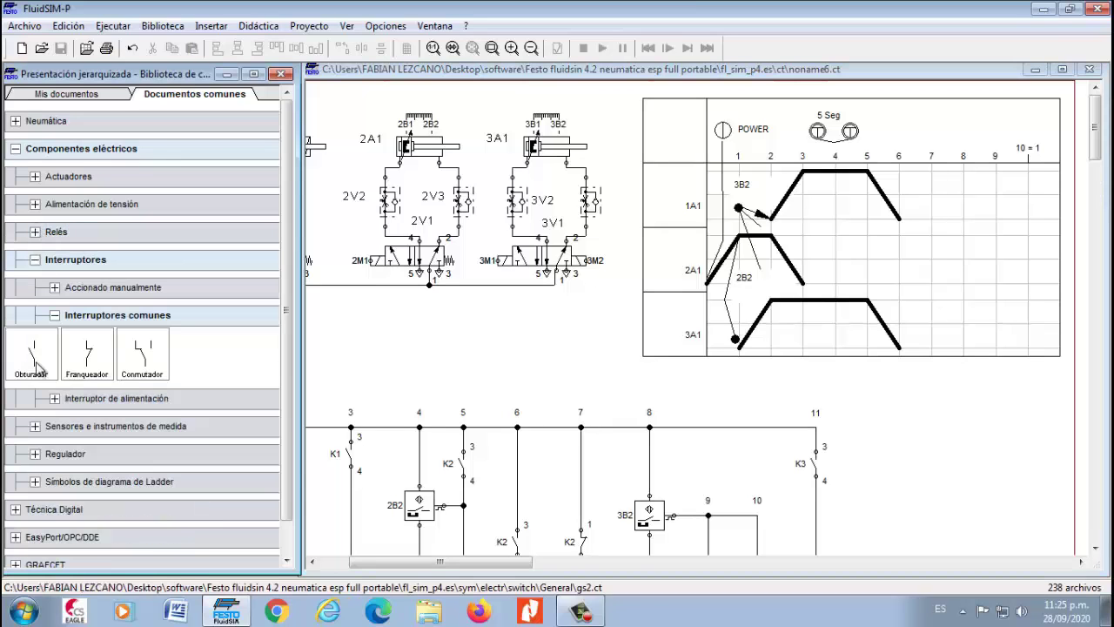
left_click(55, 315)
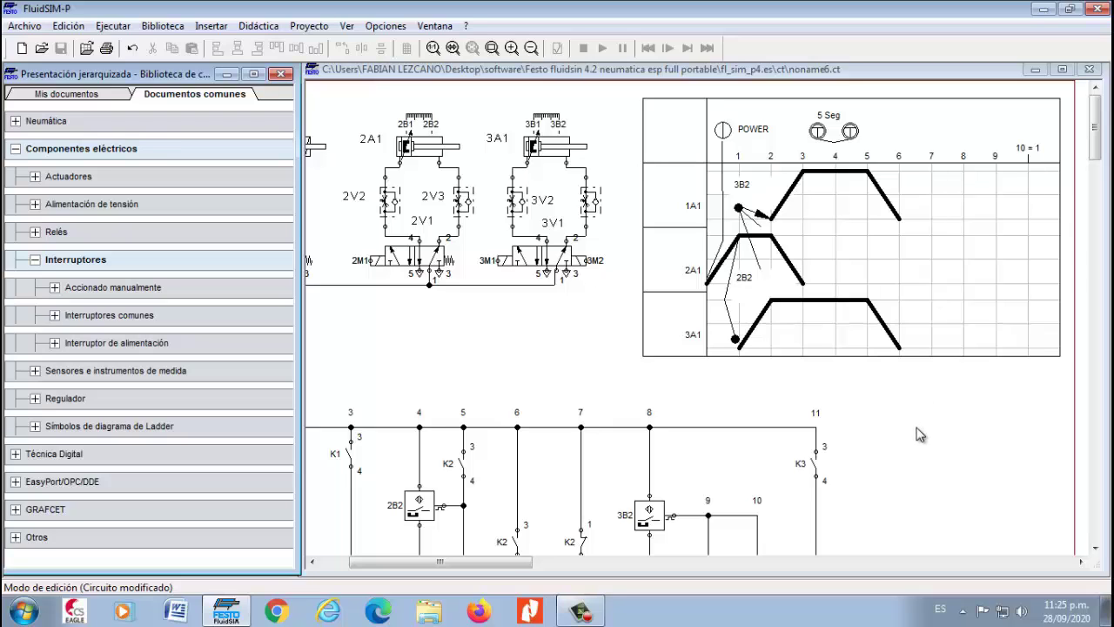
left_click(33, 261)
left_click(24, 456)
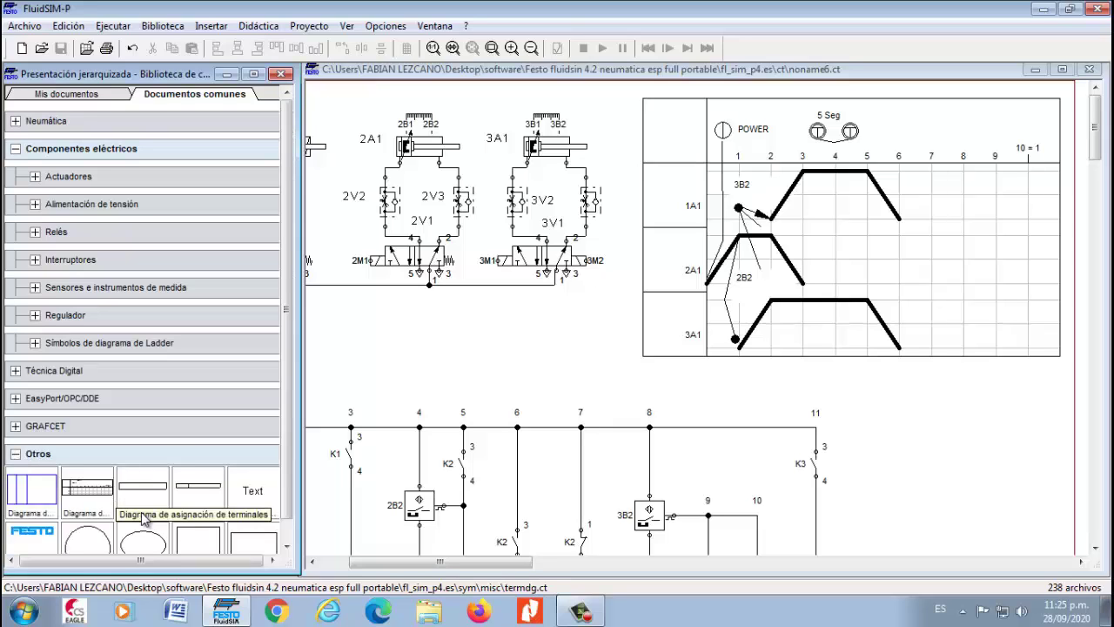
left_click(200, 505)
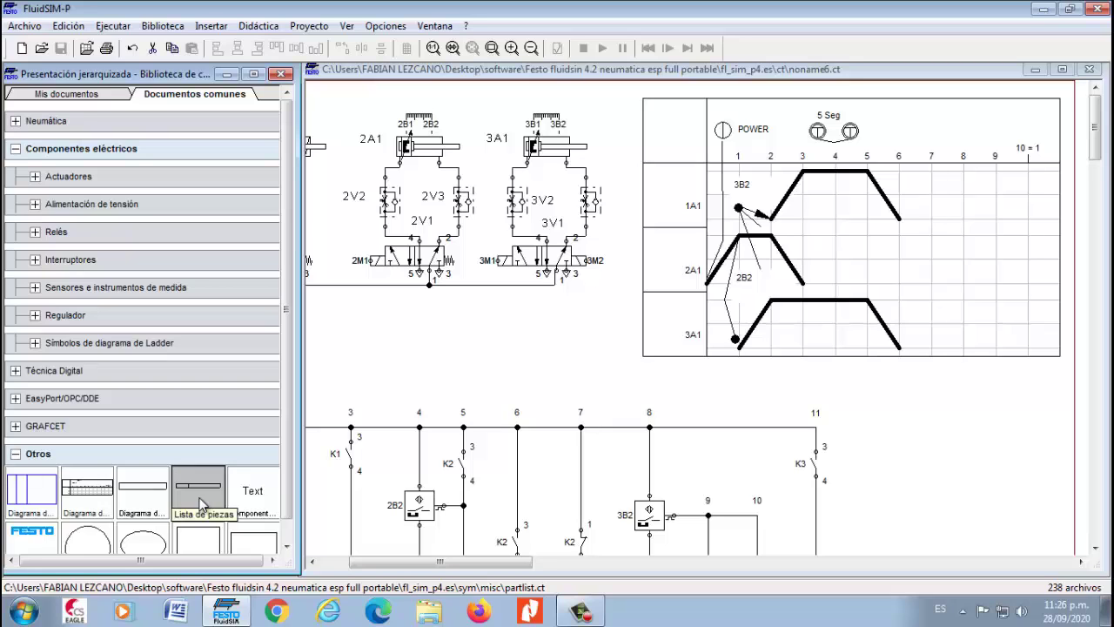
left_click_drag(199, 505, 938, 433)
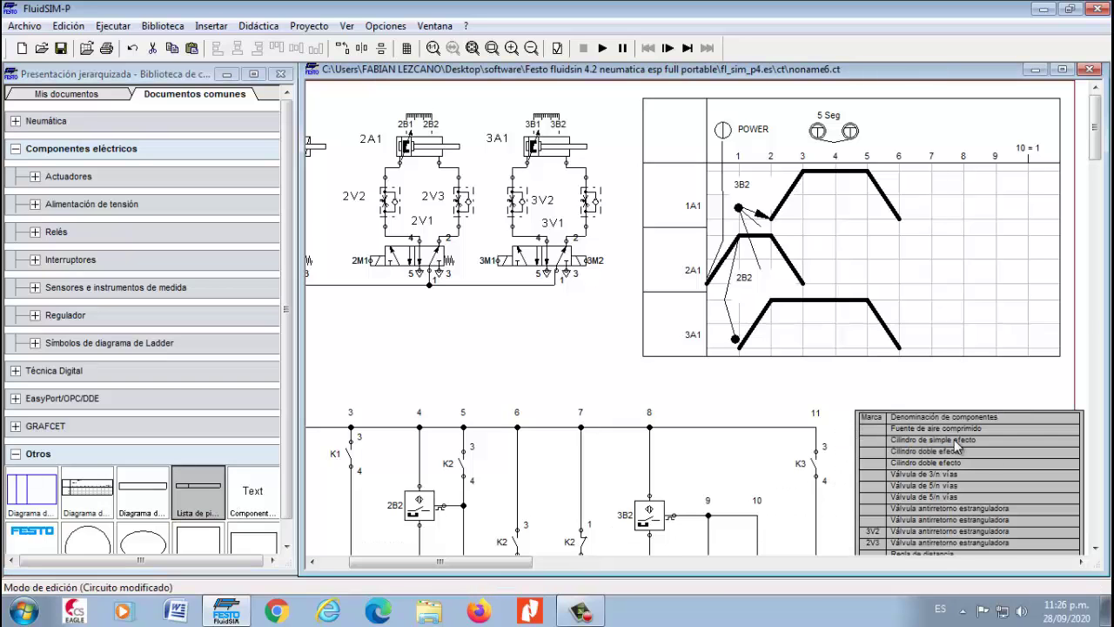
left_click_drag(1016, 470, 993, 449)
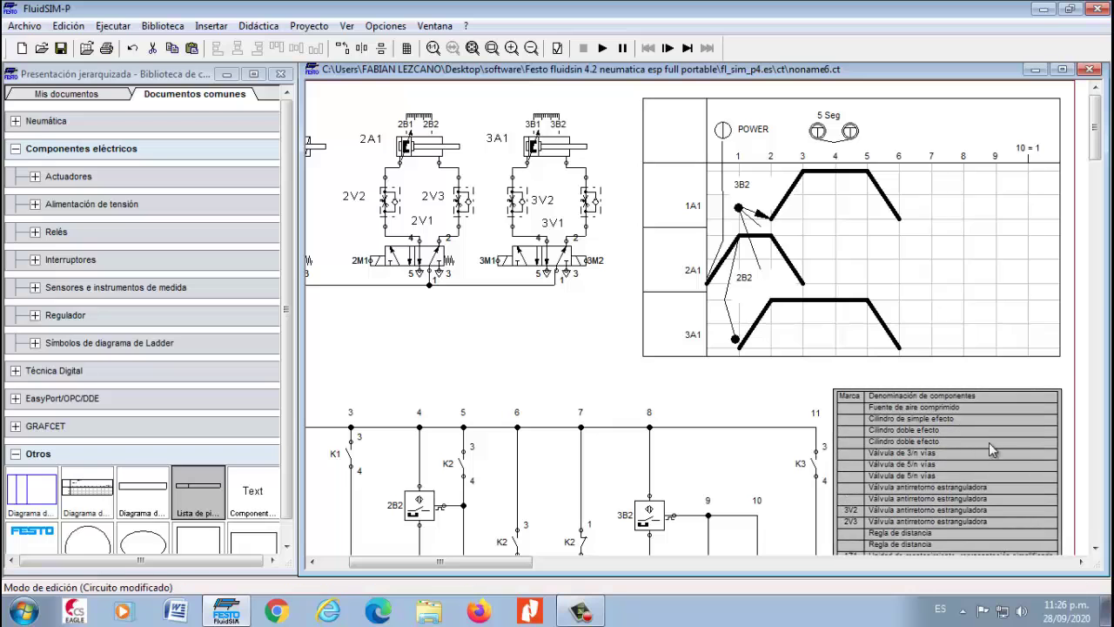
Shift the parts list up against the lower edge of the function diagram, beside branch 11, and check its entries.
left_click_drag(1095, 130, 1073, 179)
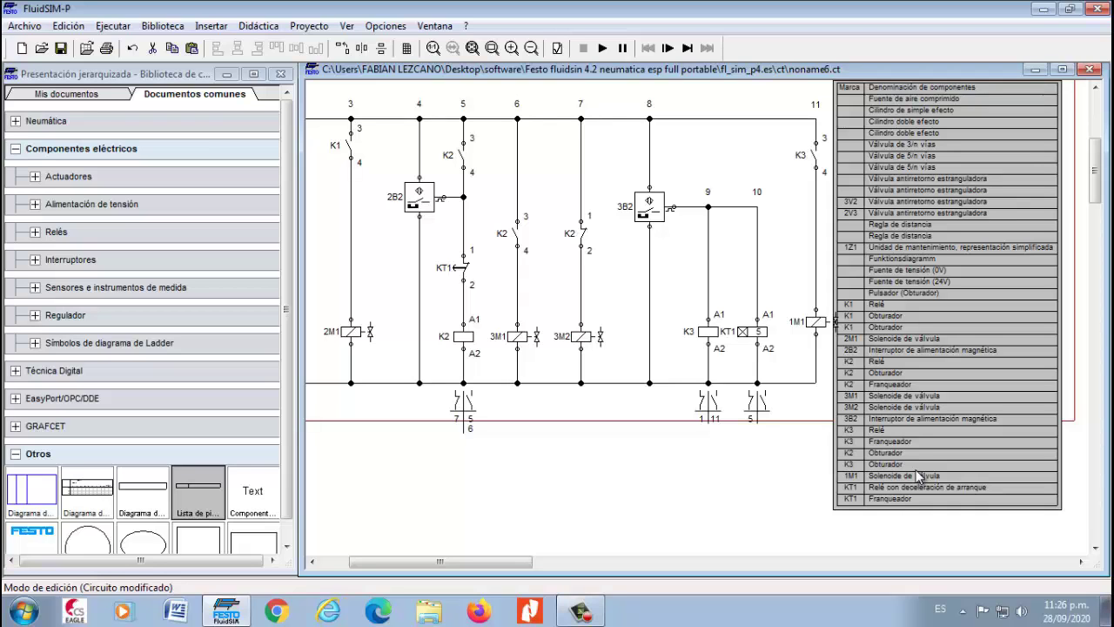
left_click_drag(1034, 435, 1041, 404)
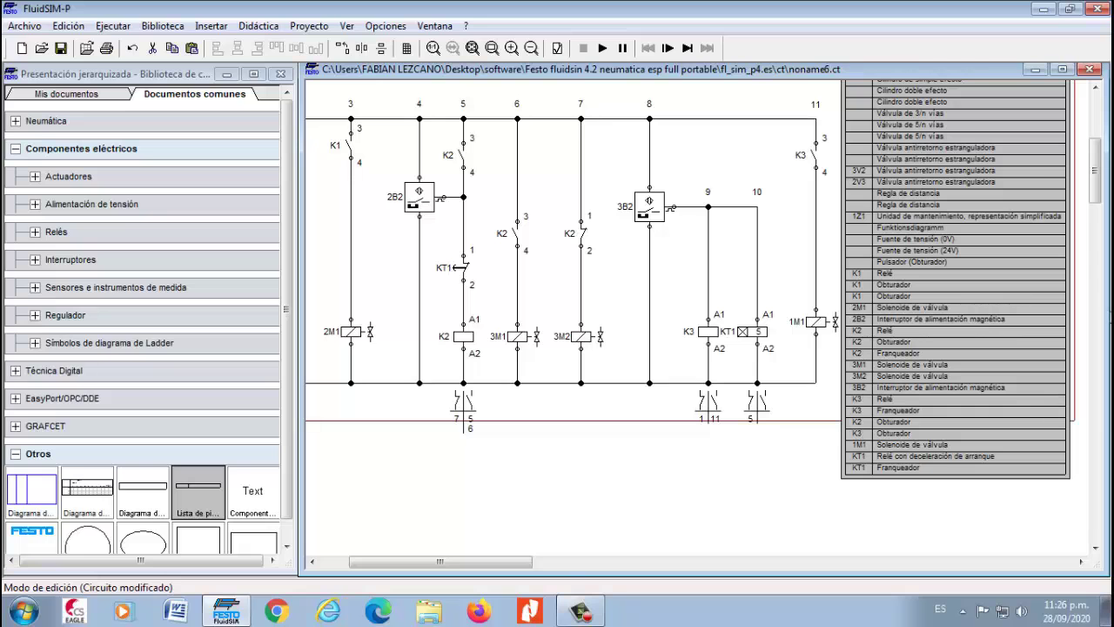
scroll(1096, 199, "up", 10)
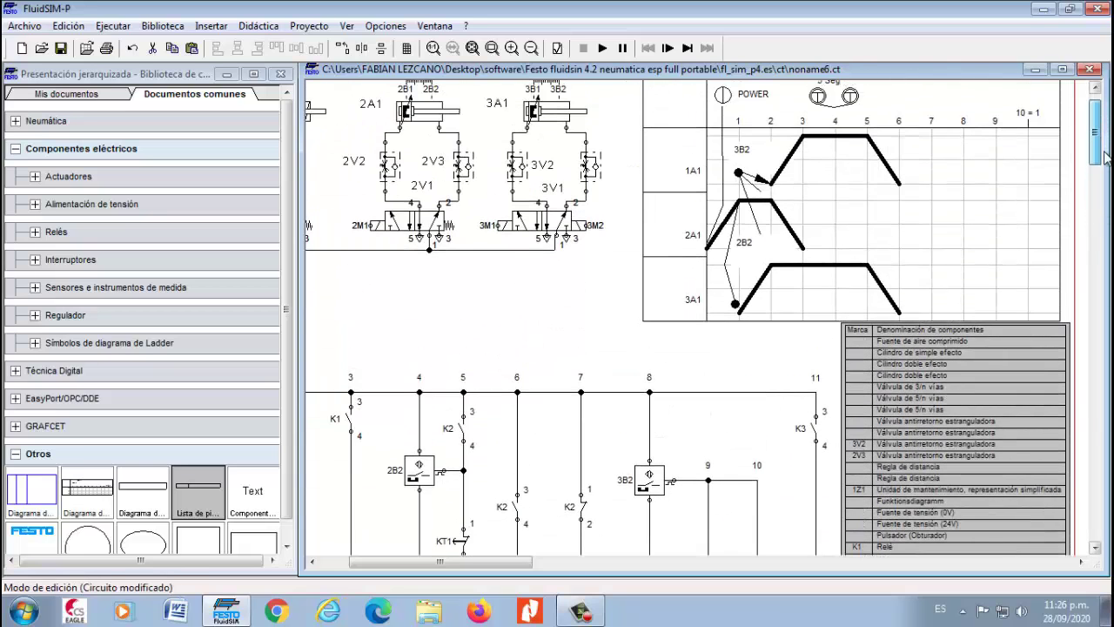
left_click(1095, 86)
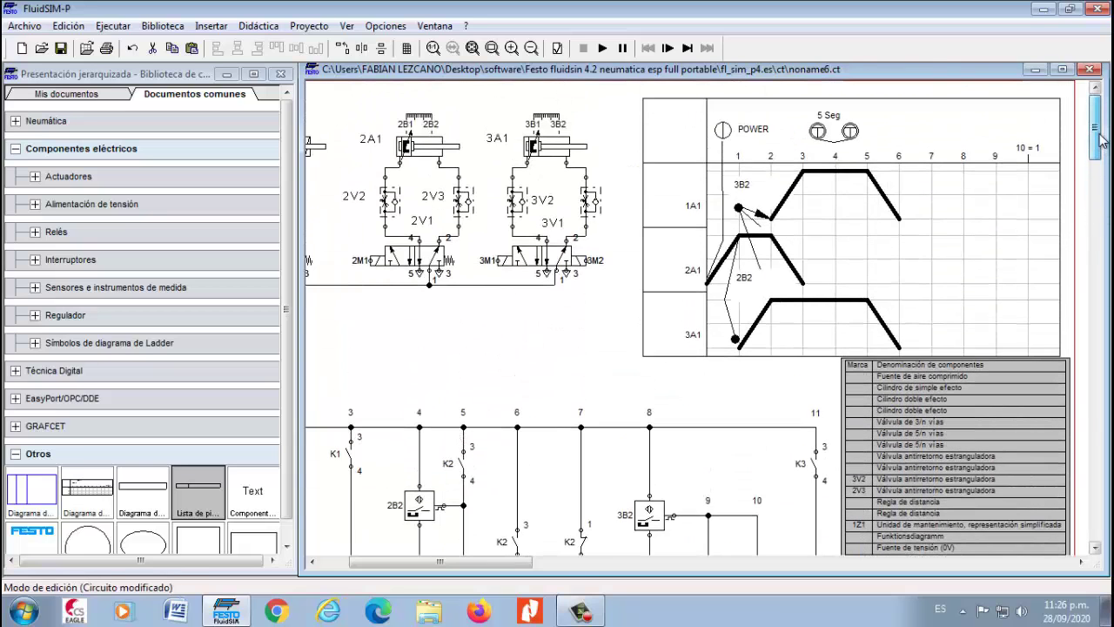
left_click(945, 214)
left_click_drag(946, 215, 946, 211)
left_click_drag(940, 416, 932, 400)
mouse_move(1097, 150)
left_mouse_down()
mouse_move(1104, 202)
mouse_move(1104, 184)
left_mouse_up()
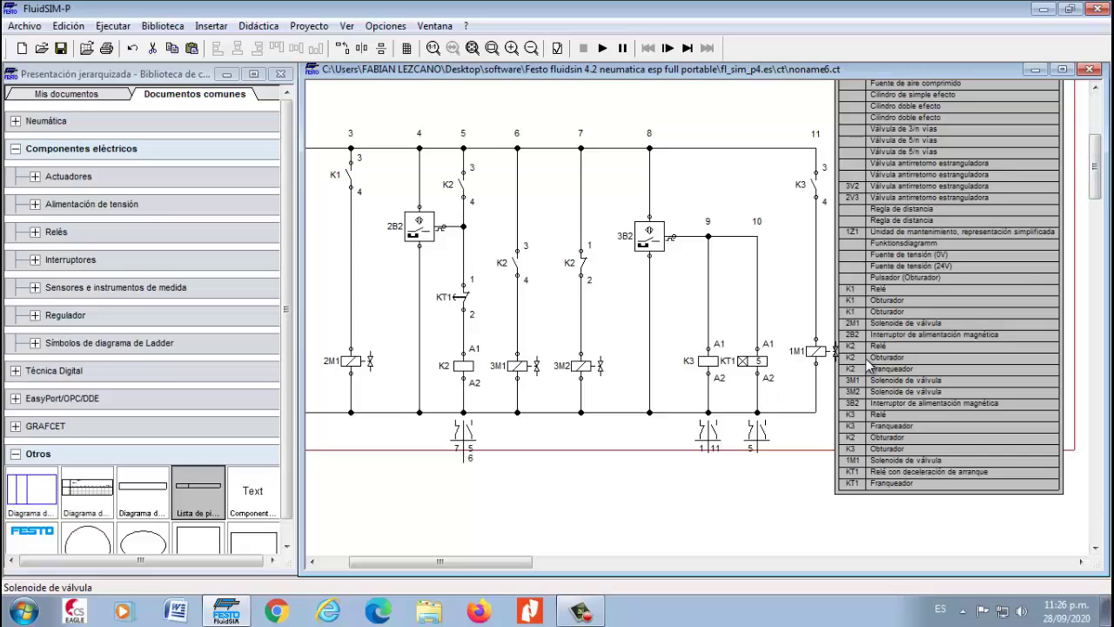